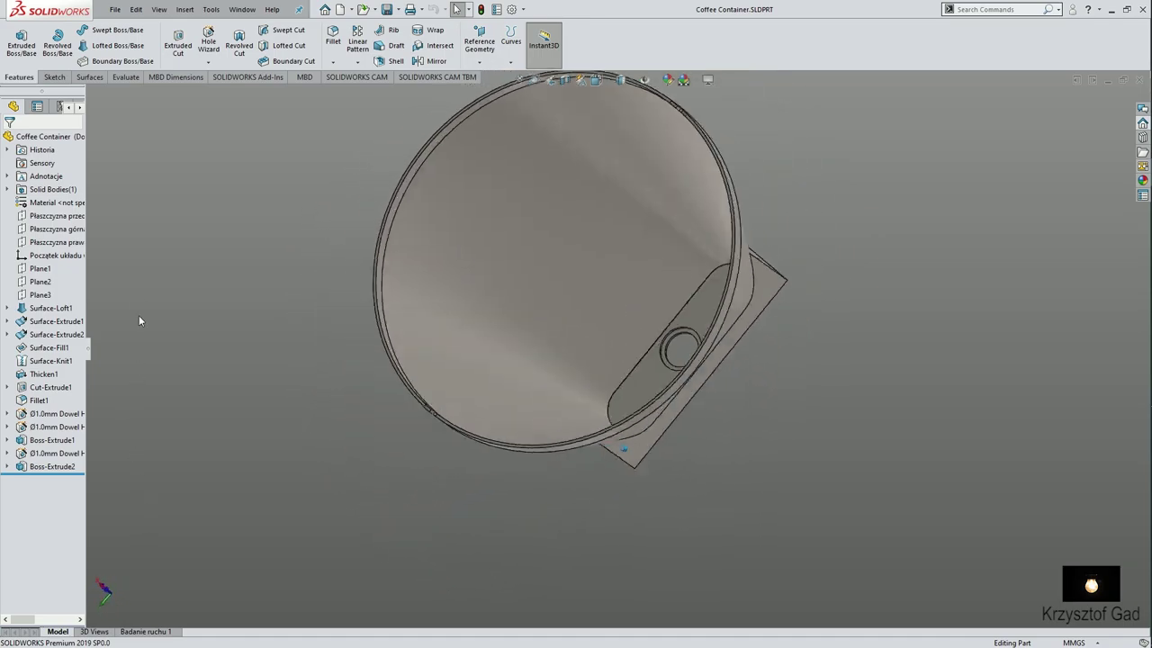
Create a new A3 (ISO) drawing from the Coffee Container part.
click(120, 12)
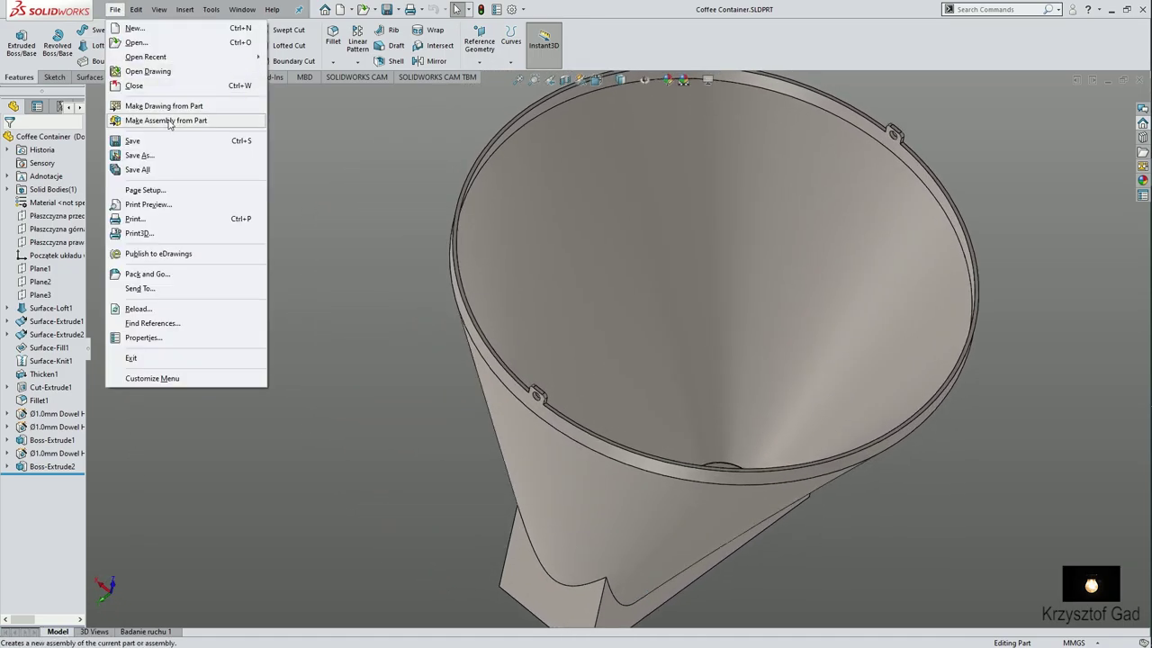
click(168, 108)
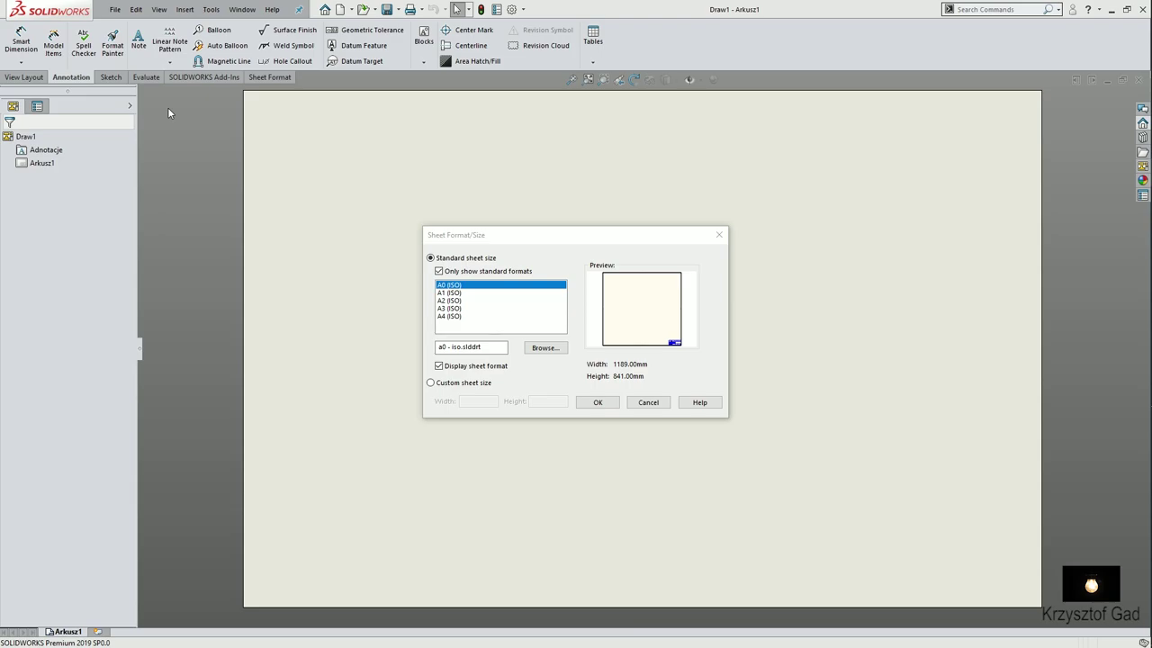
click(459, 309)
click(580, 404)
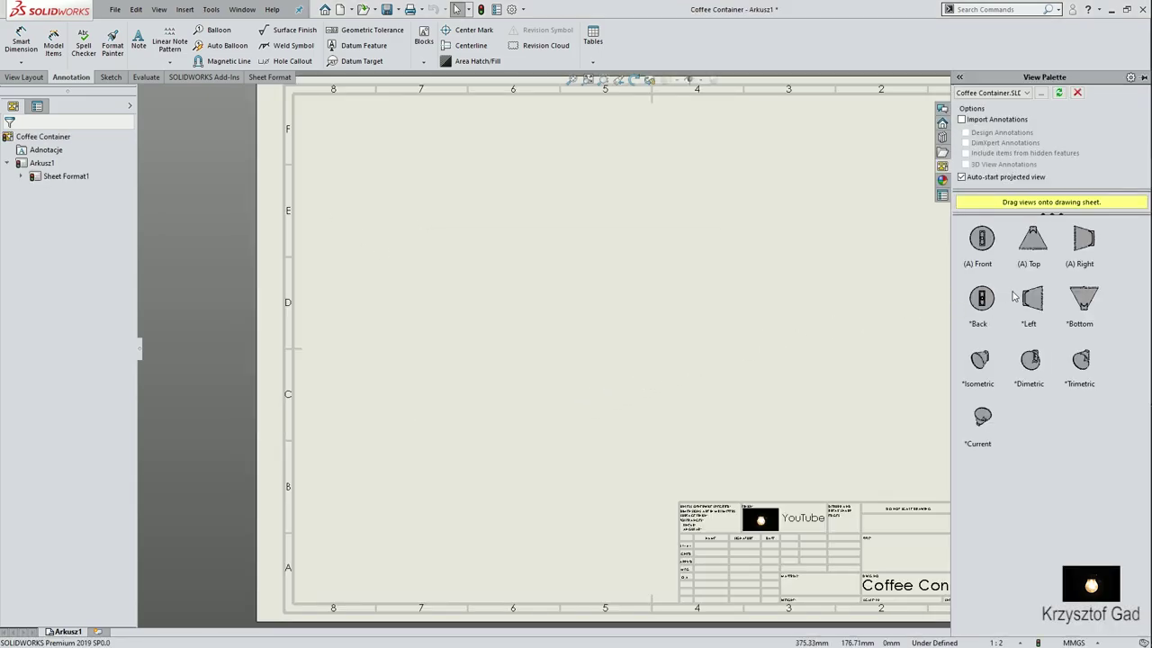
Place the funnel outline view at the sheet's lower left and set its scale to 1:1.
drag(1080, 304, 466, 434)
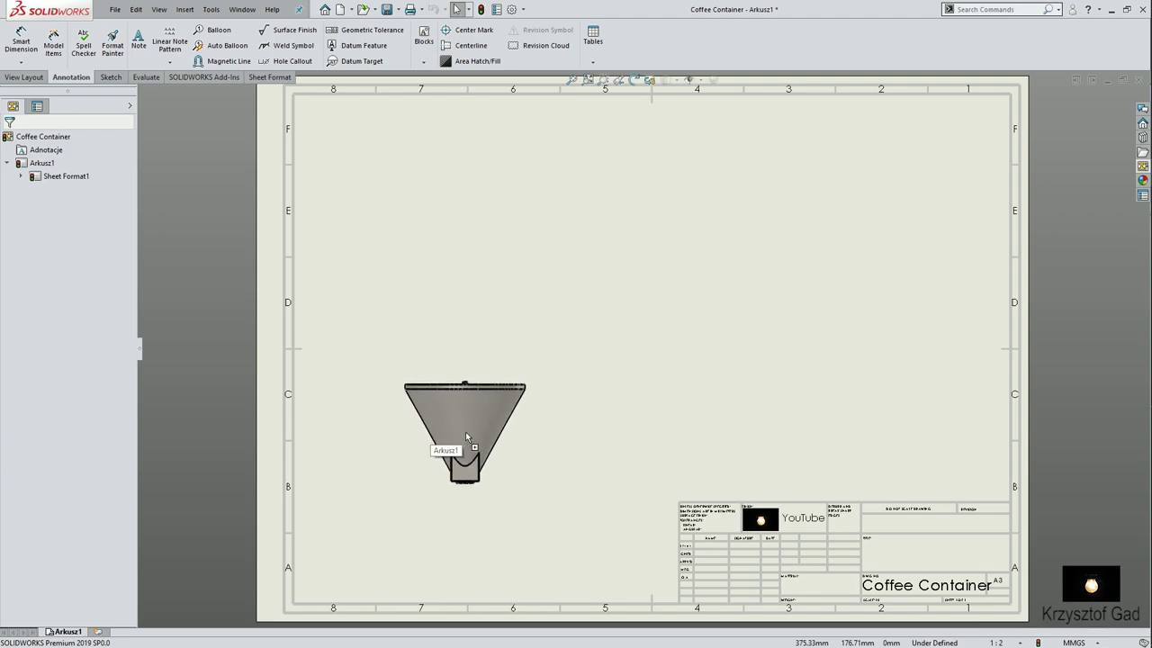
key(Escape)
click(467, 439)
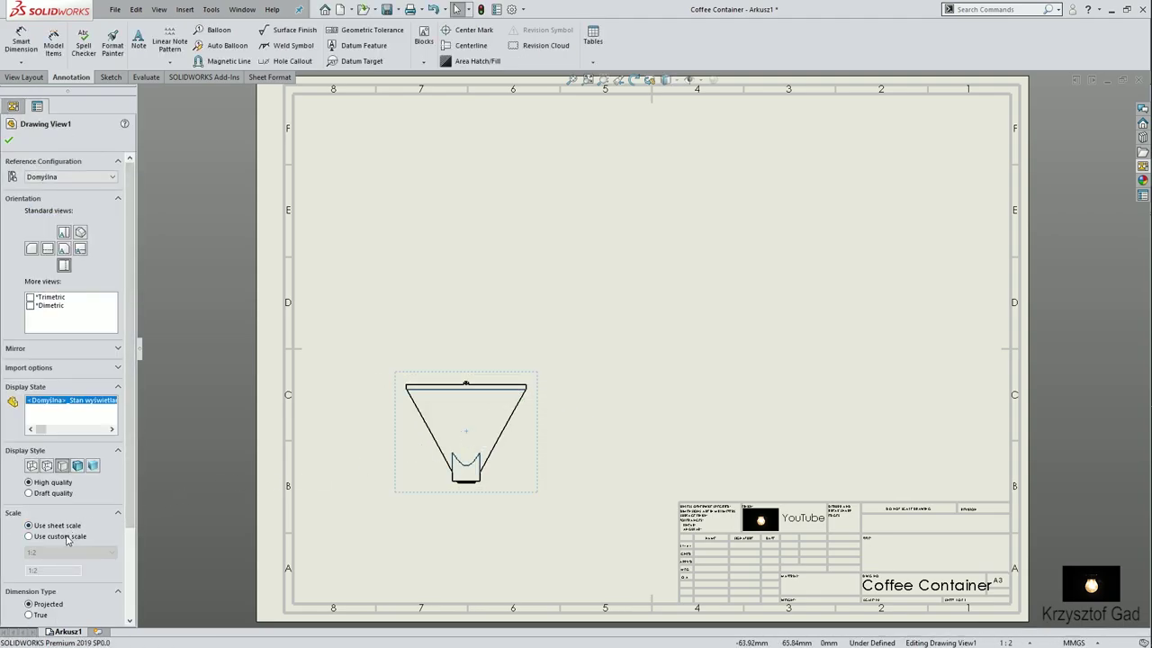
click(64, 550)
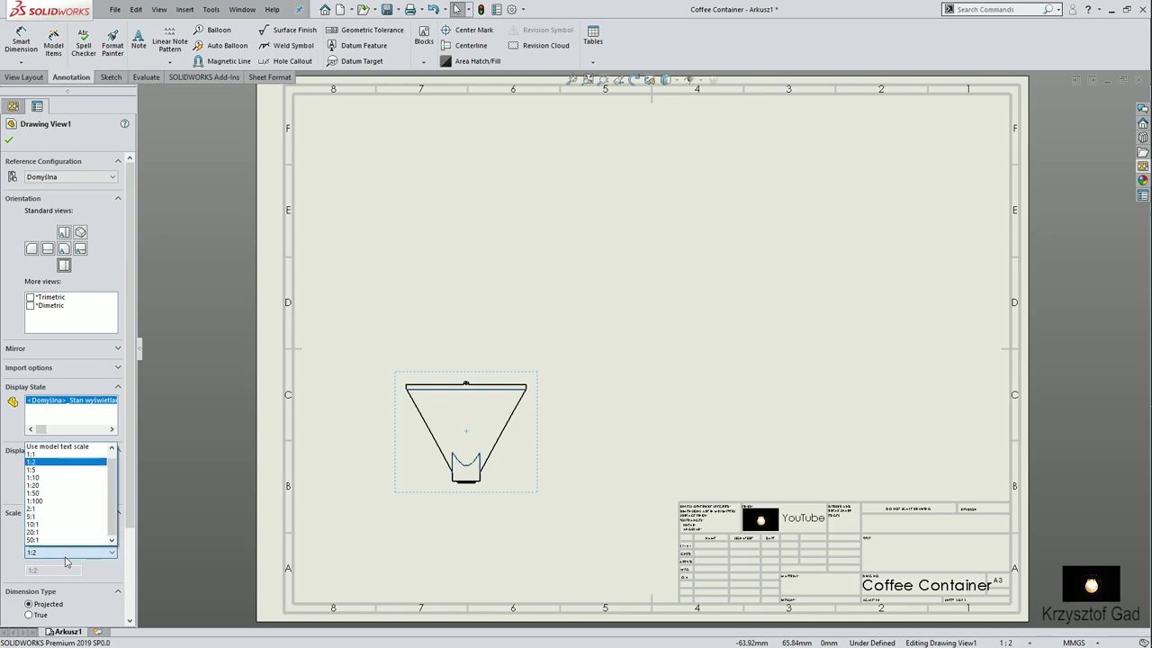
click(60, 454)
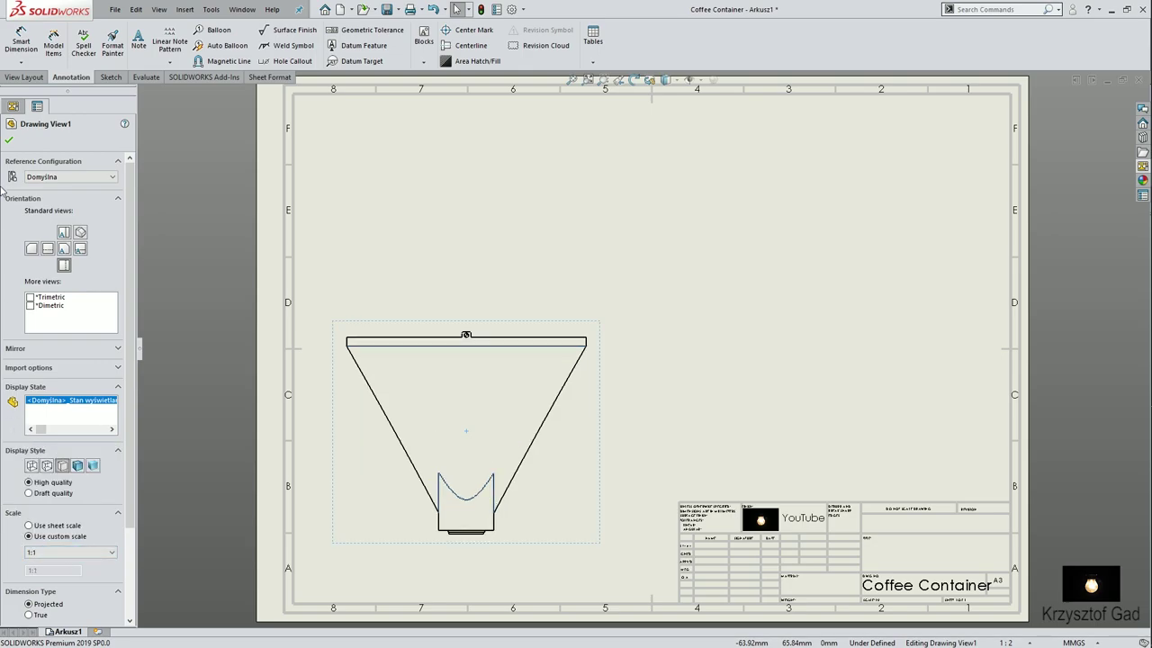
click(9, 142)
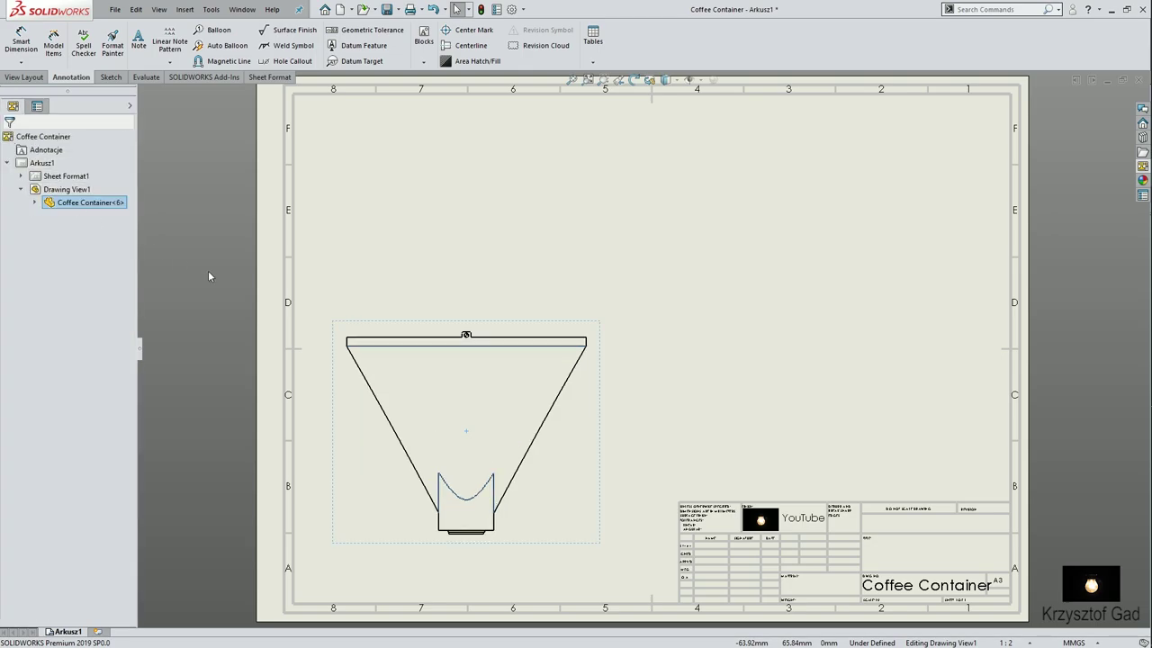
click(466, 337)
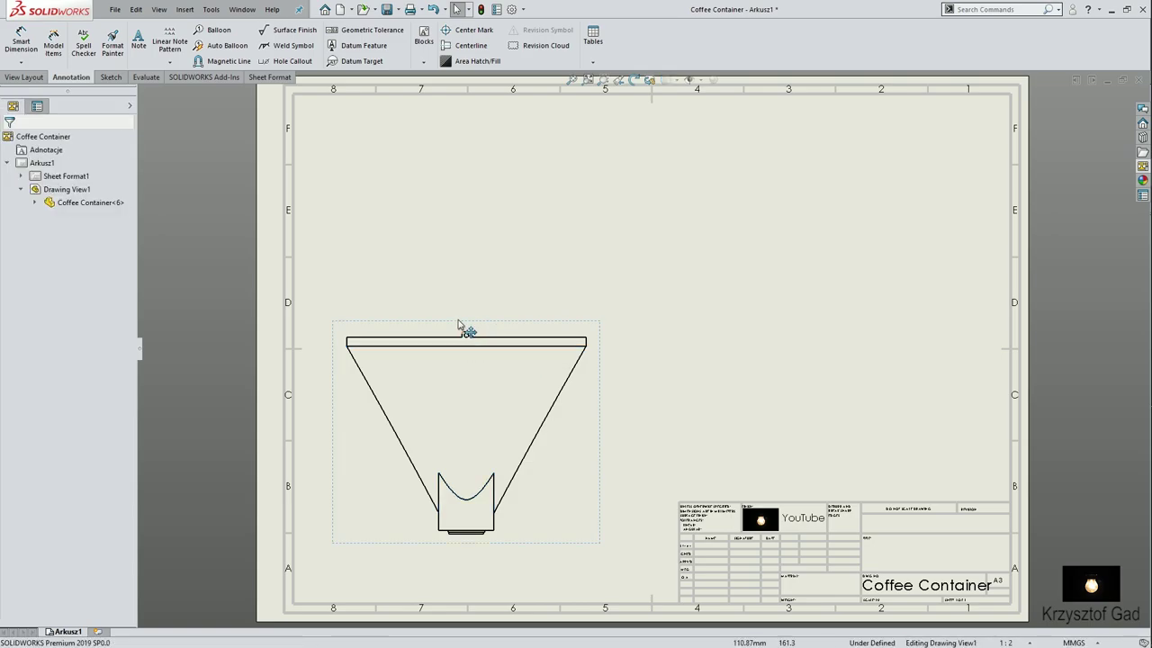
Add a center mark on the small hole at the top of the funnel.
click(463, 31)
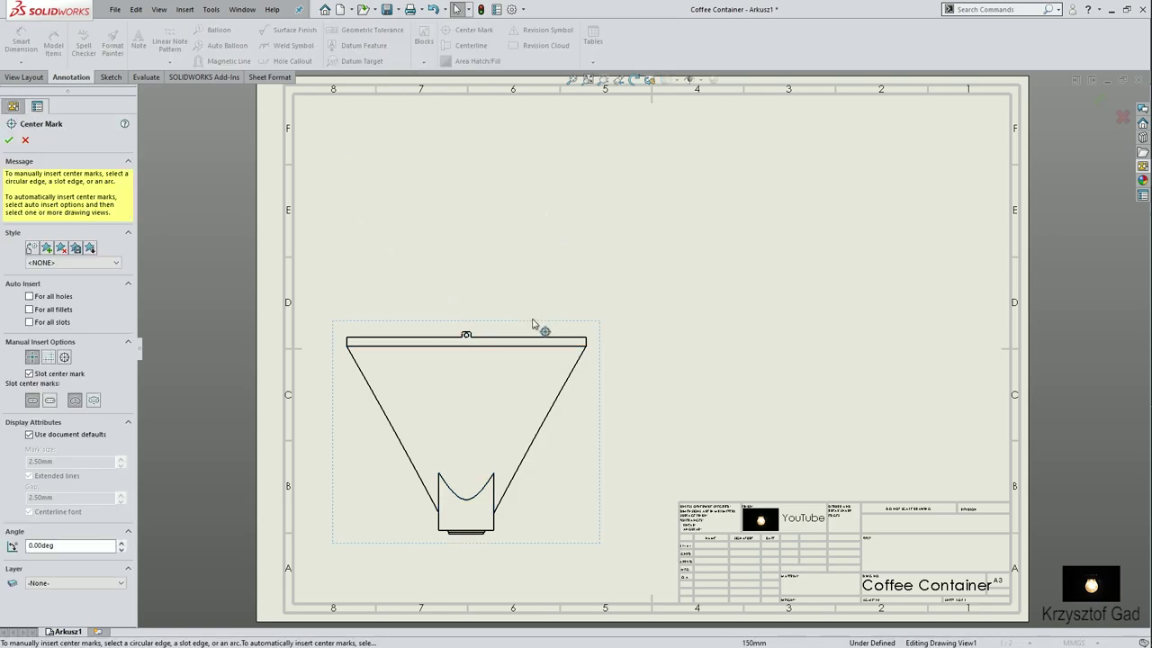
click(467, 341)
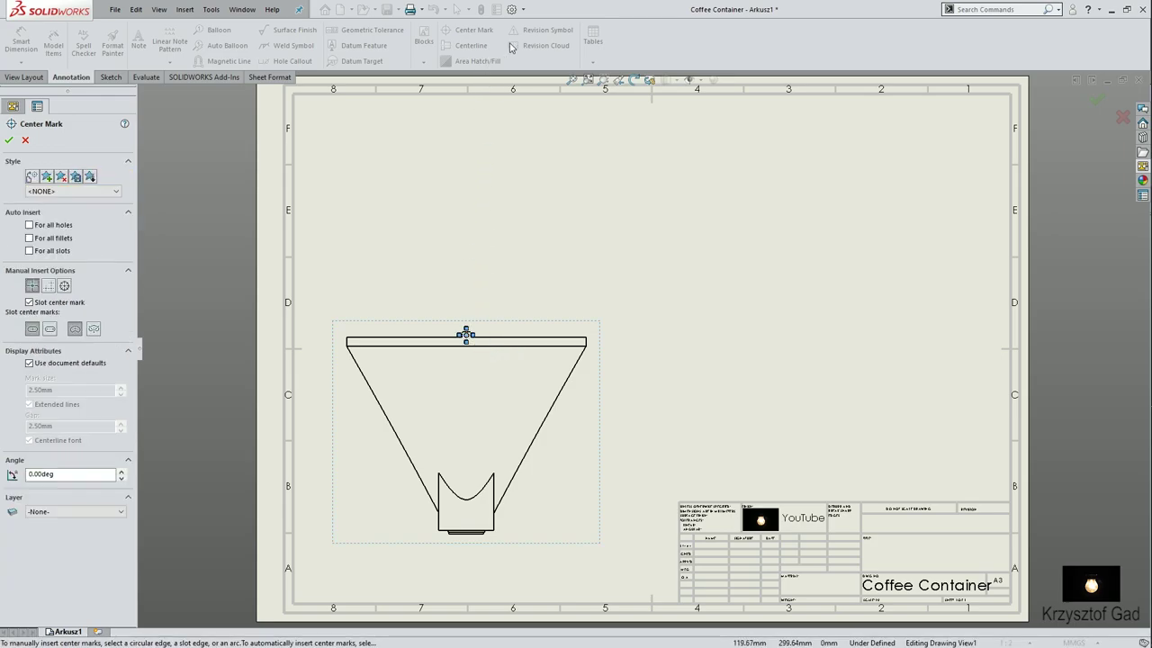
click(9, 140)
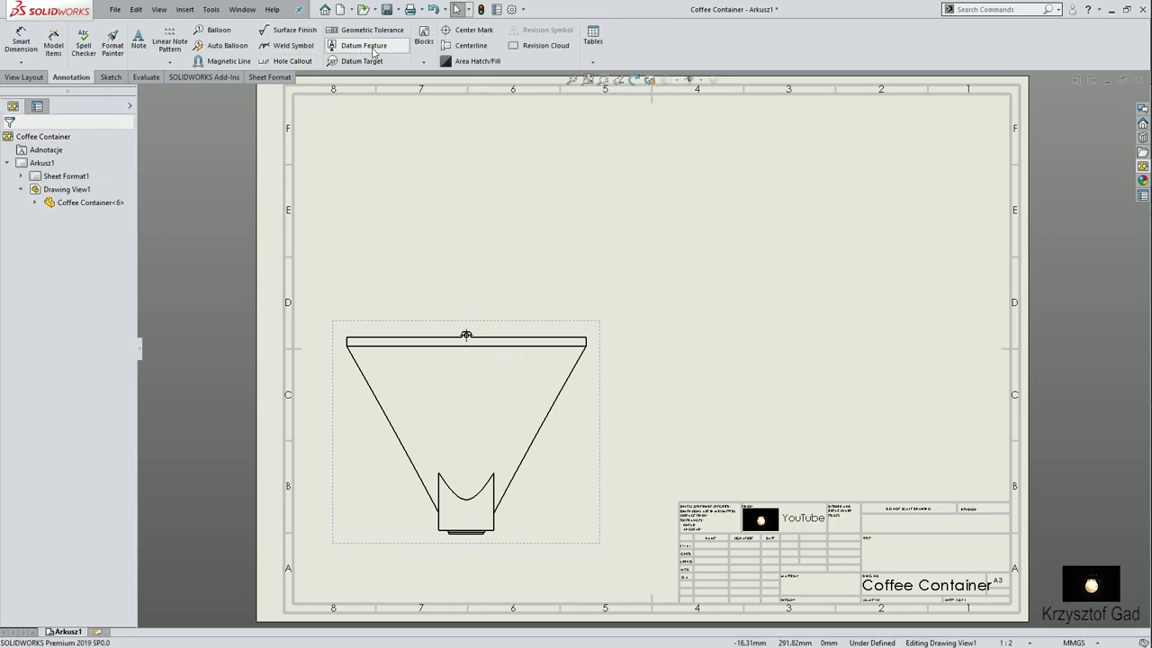
Add a vertical centerline along the funnel's axis from the rim end edges.
click(453, 44)
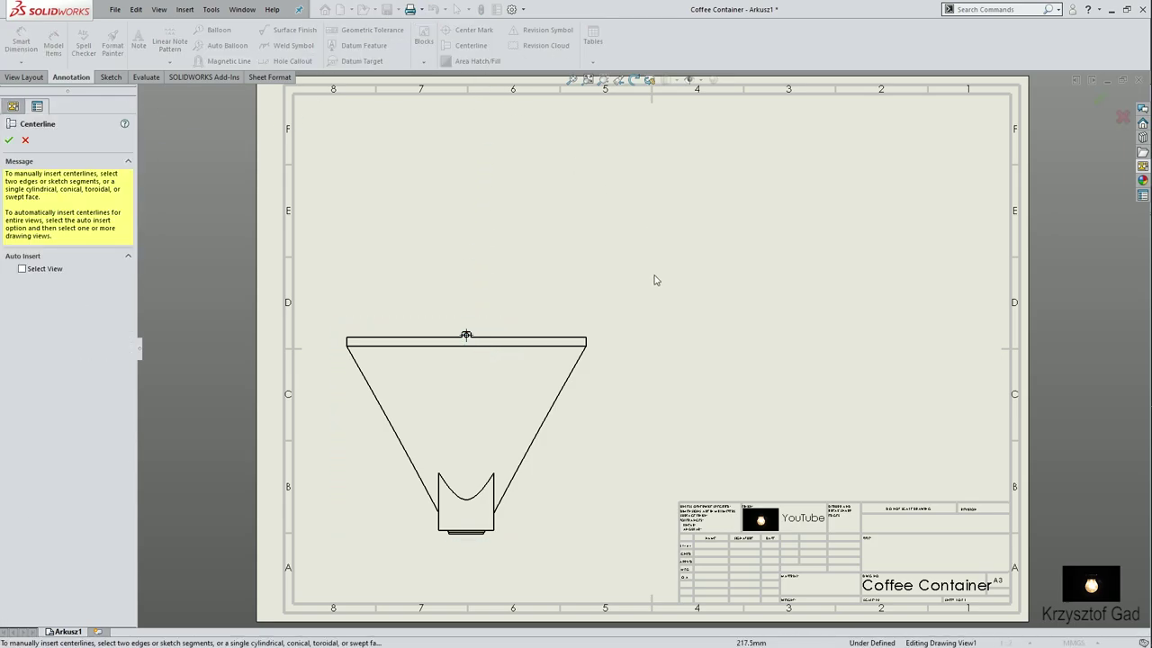
click(586, 343)
click(10, 141)
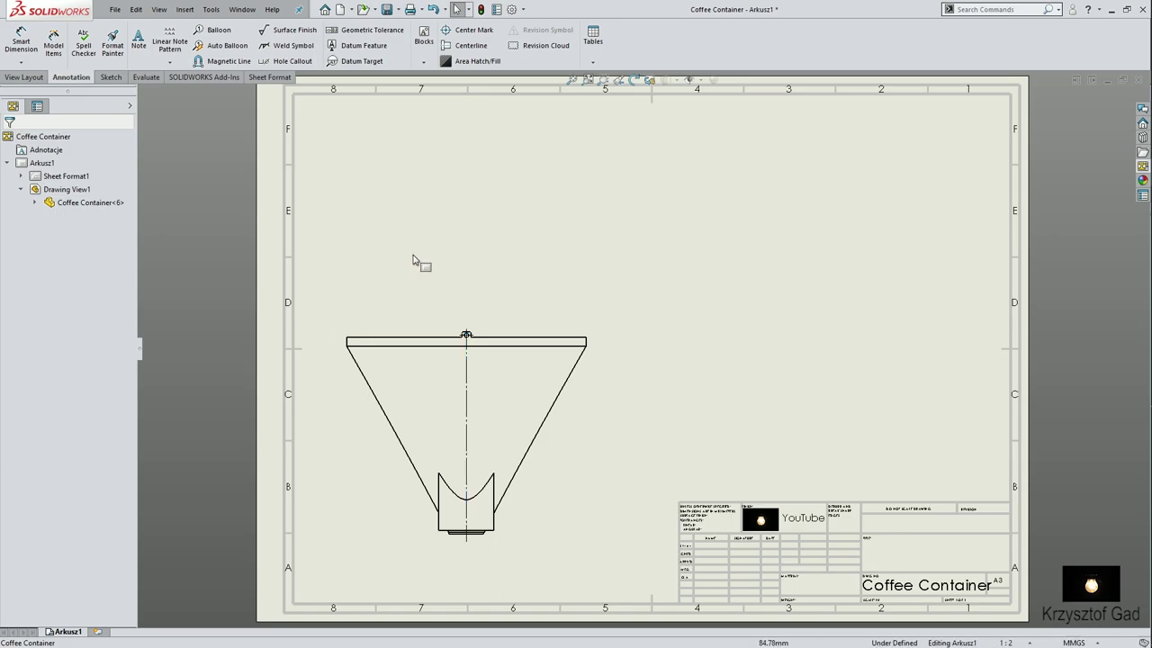
Dimension the 5 mm rim thickness and the 105 overall height.
click(21, 40)
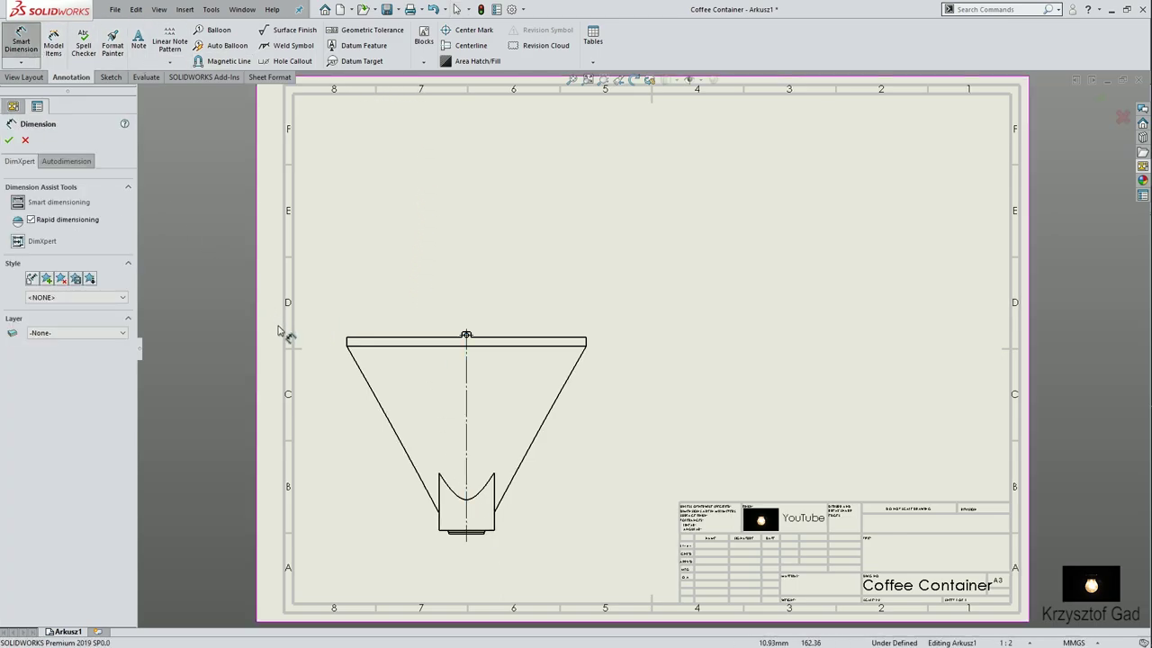
scroll(342, 370, up, 1)
scroll(342, 371, up, 2)
scroll(420, 314, up, 1)
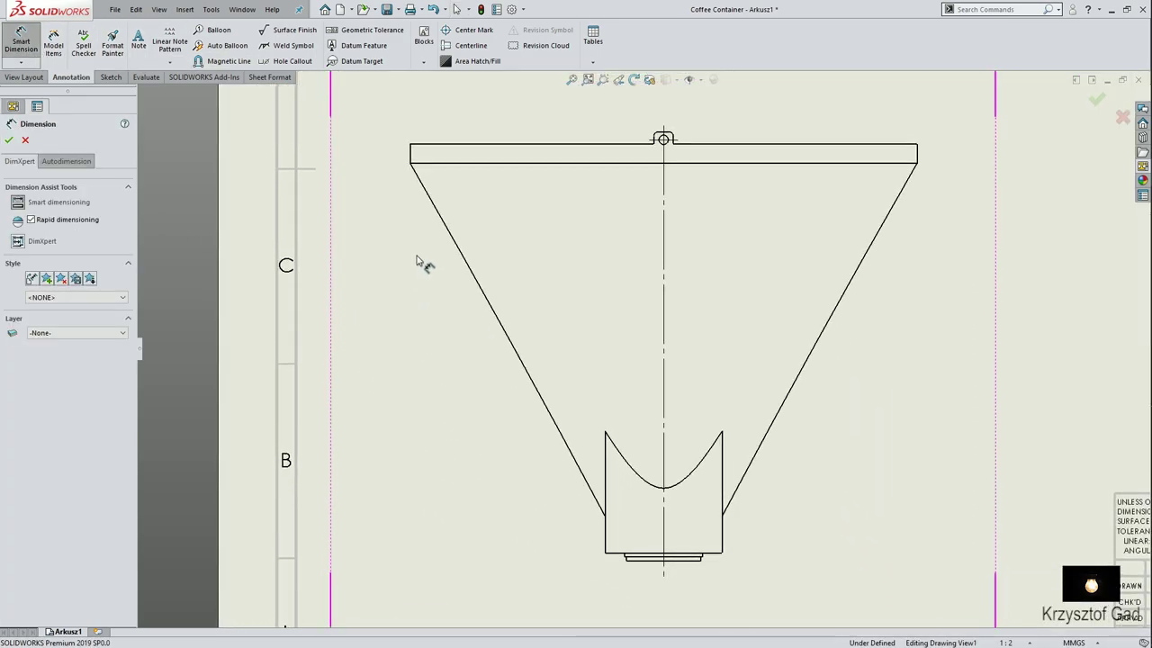
click(412, 155)
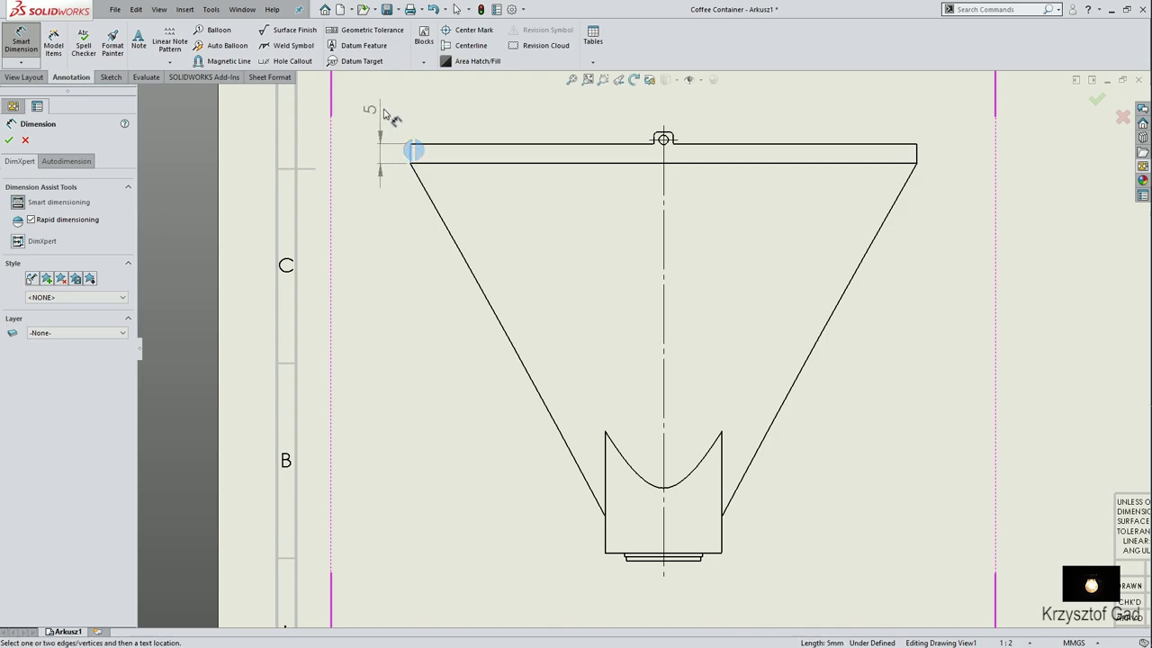
click(386, 109)
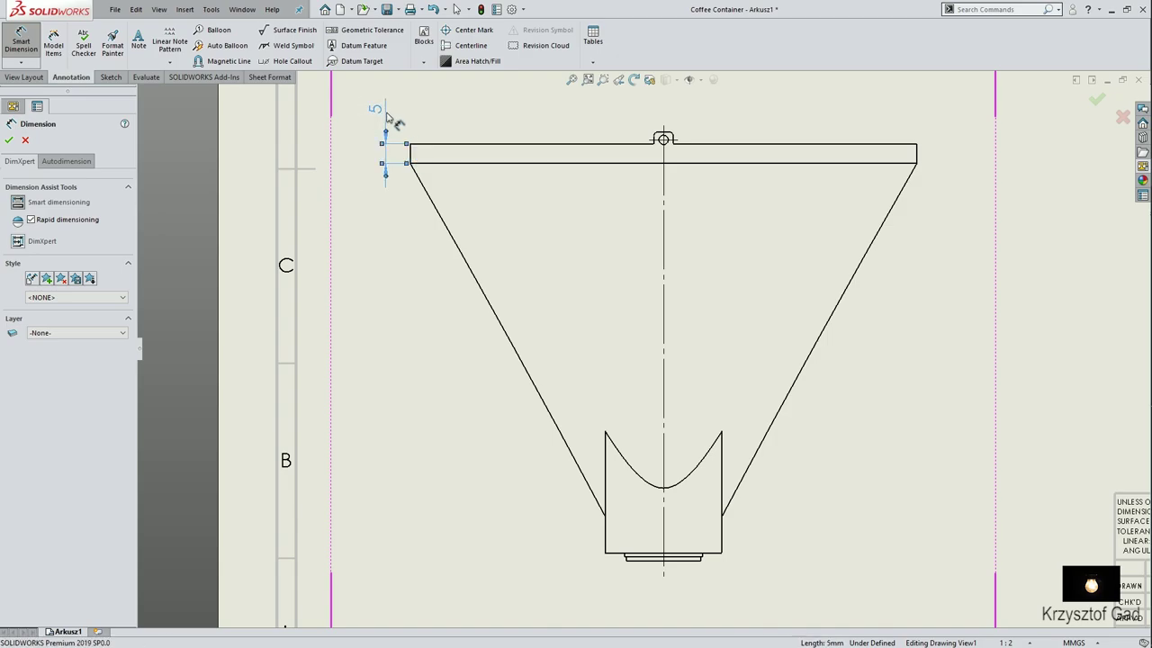
click(425, 145)
click(610, 554)
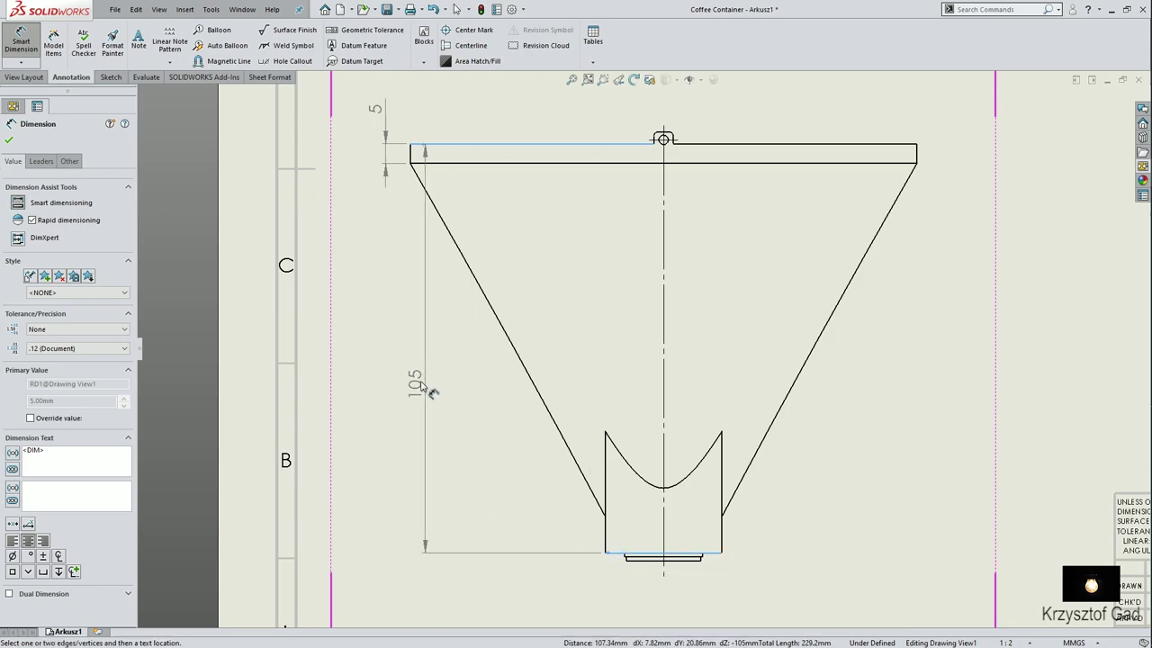
click(362, 367)
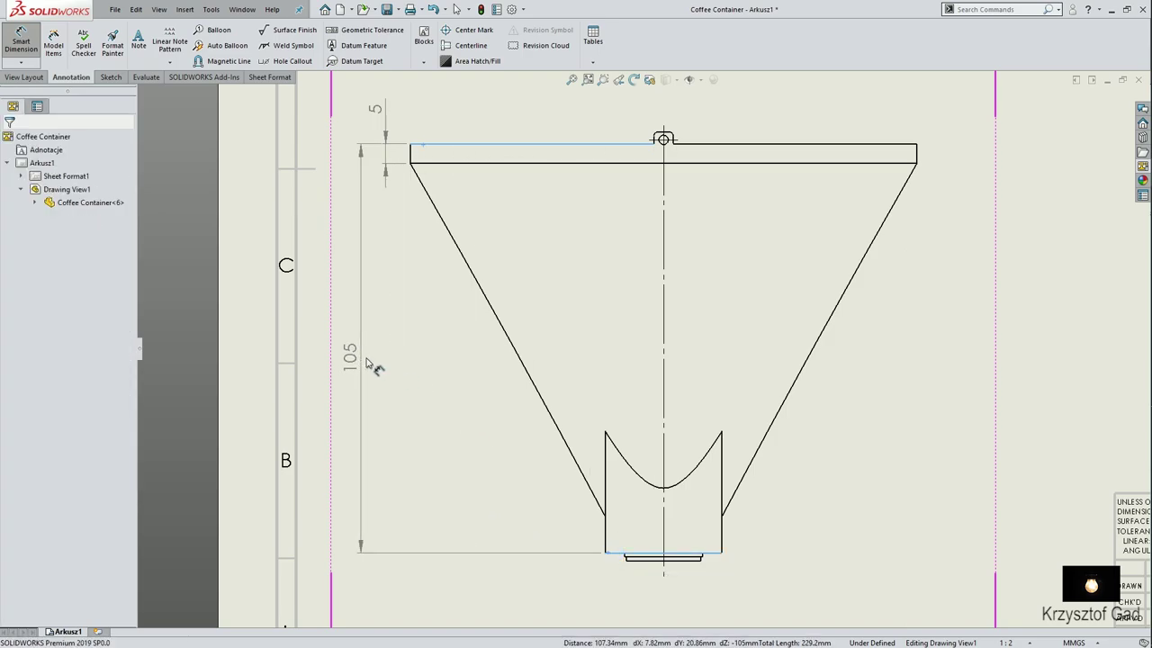
Dimension the top tab's width as 5 mm.
click(663, 138)
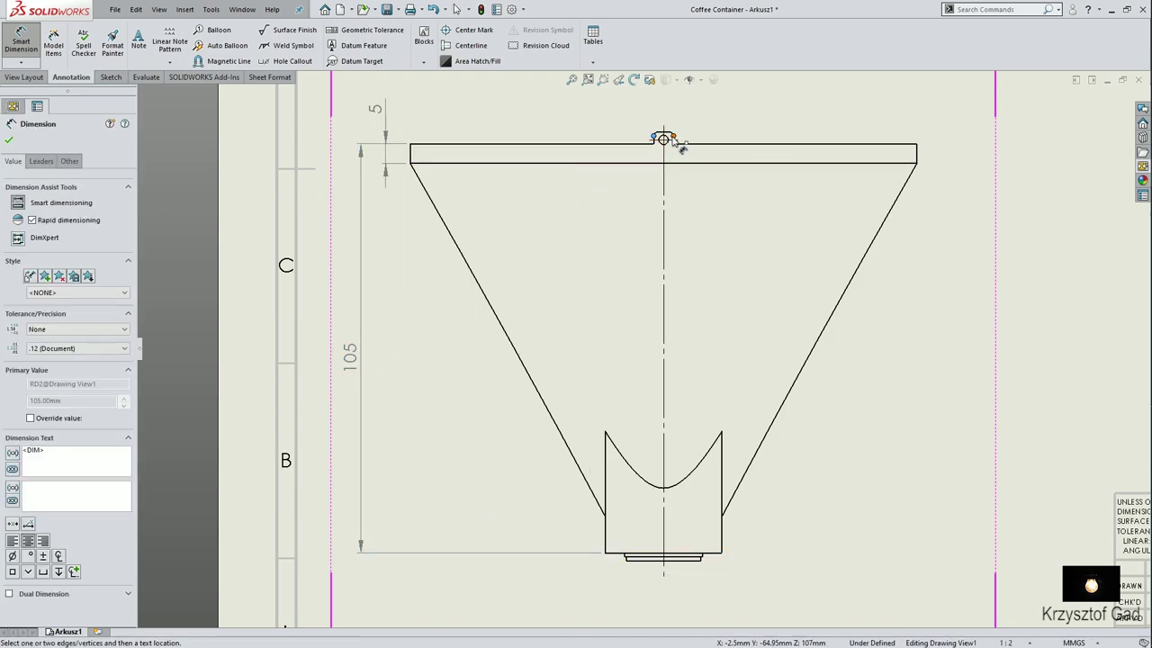
click(673, 140)
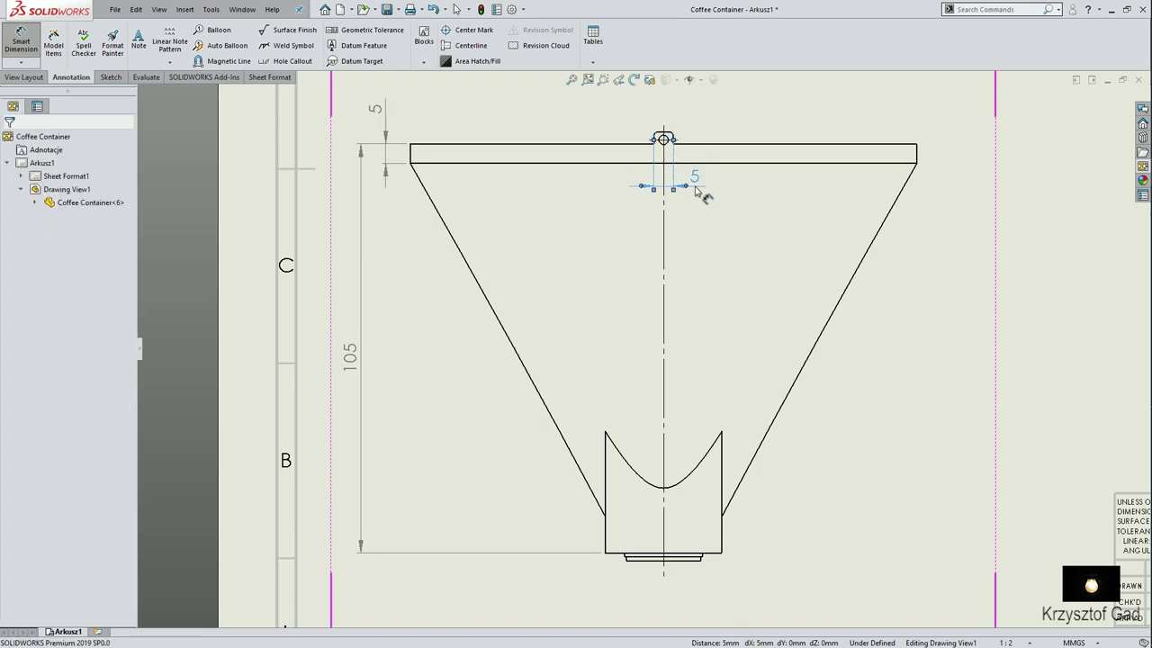
scroll(694, 193, down, 2)
scroll(674, 236, down, 2)
scroll(601, 322, down, 2)
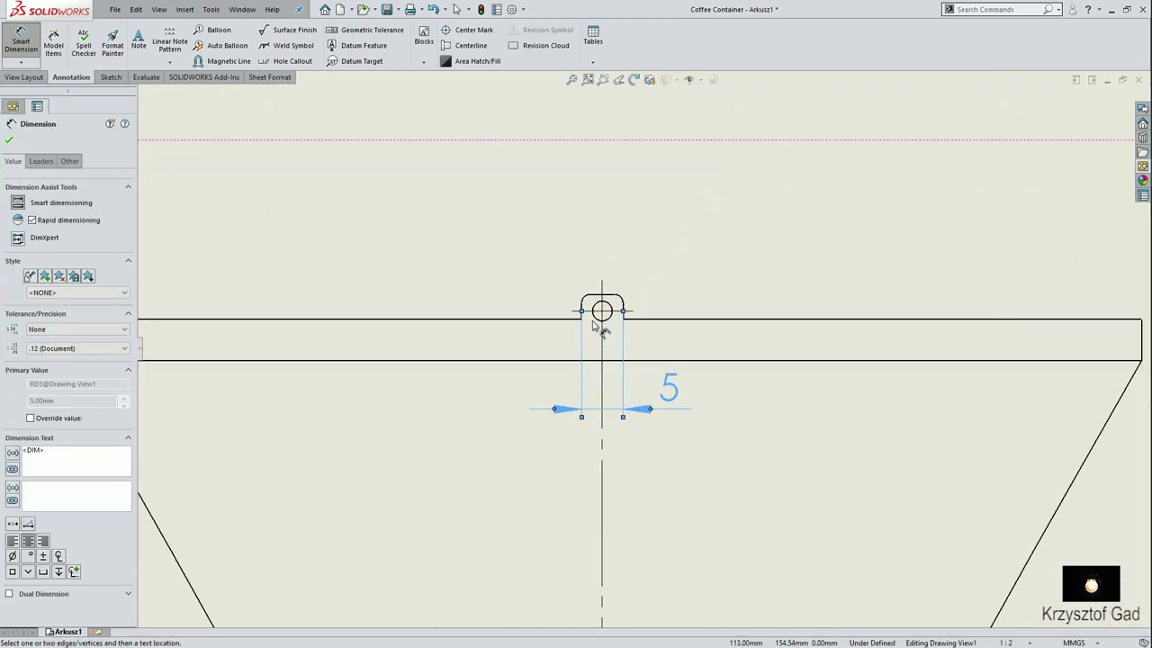
click(599, 318)
Add Ø2.4 to the small hole and R1 to both notch fillets, then pick the notch height edges.
click(477, 449)
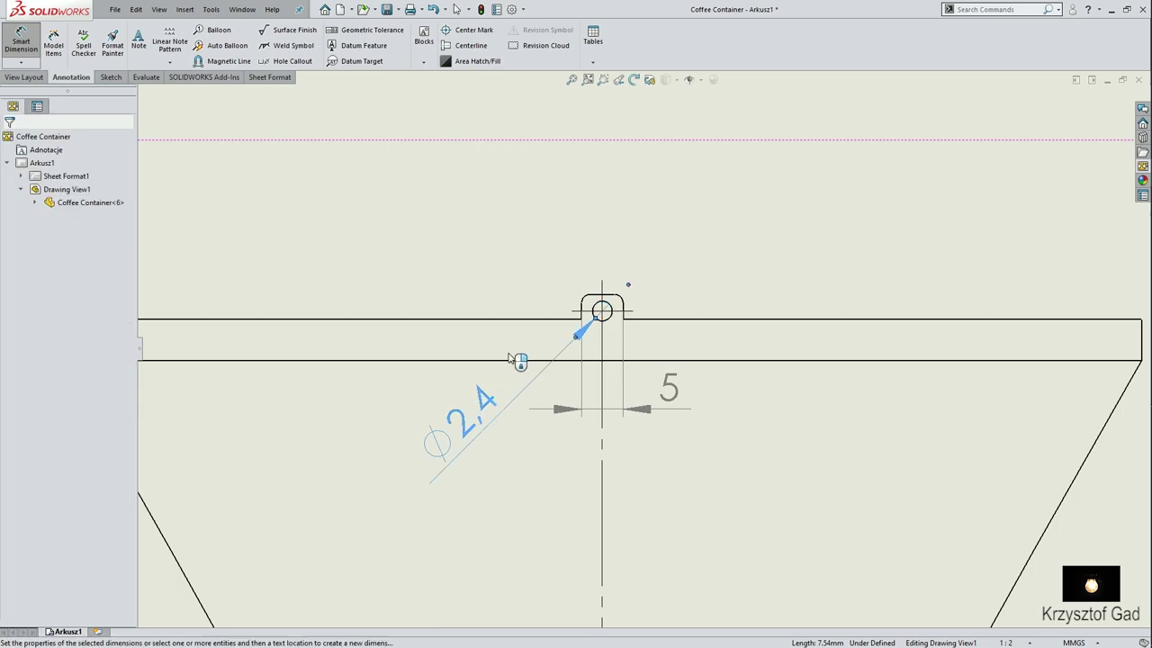
click(585, 300)
click(525, 239)
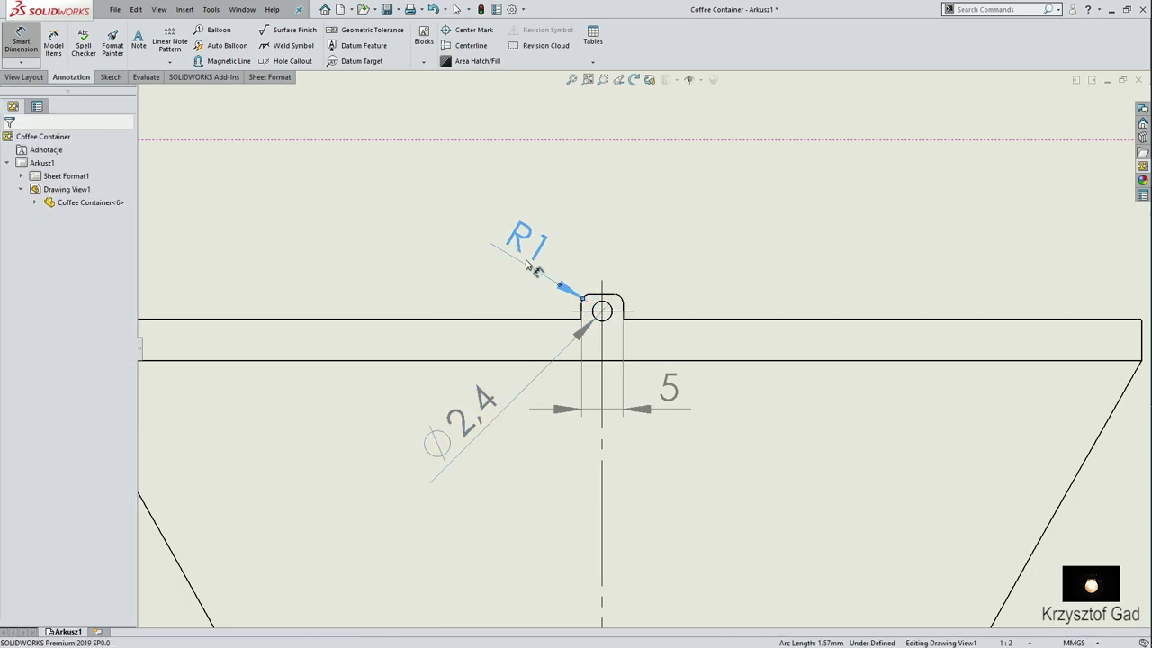
click(630, 306)
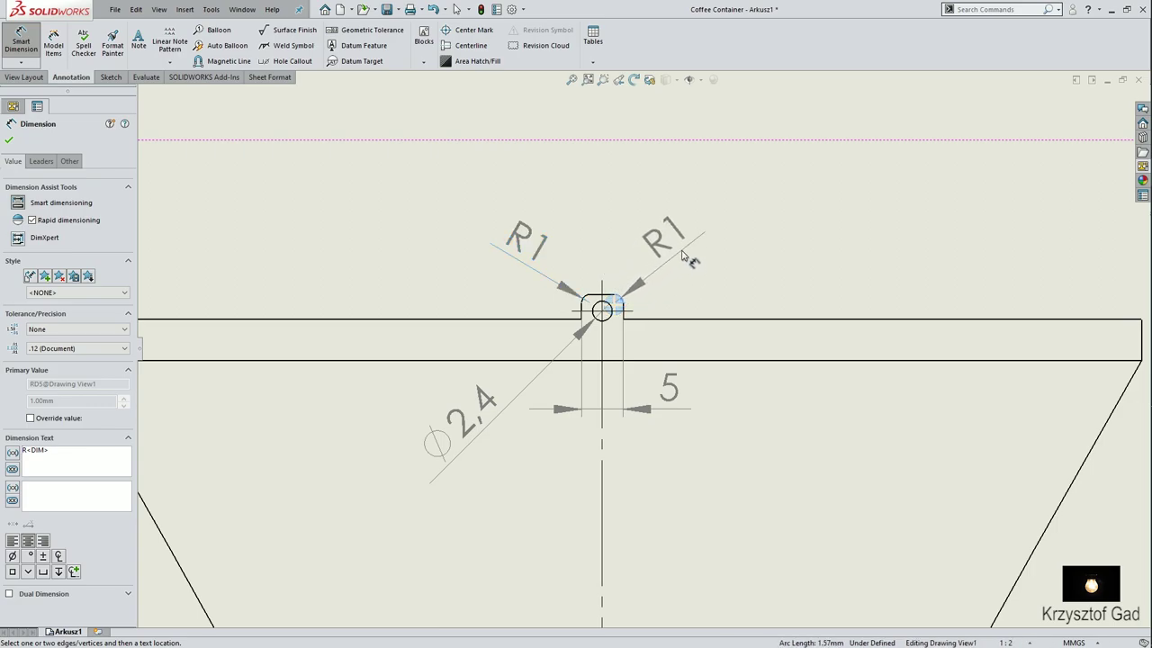
click(681, 258)
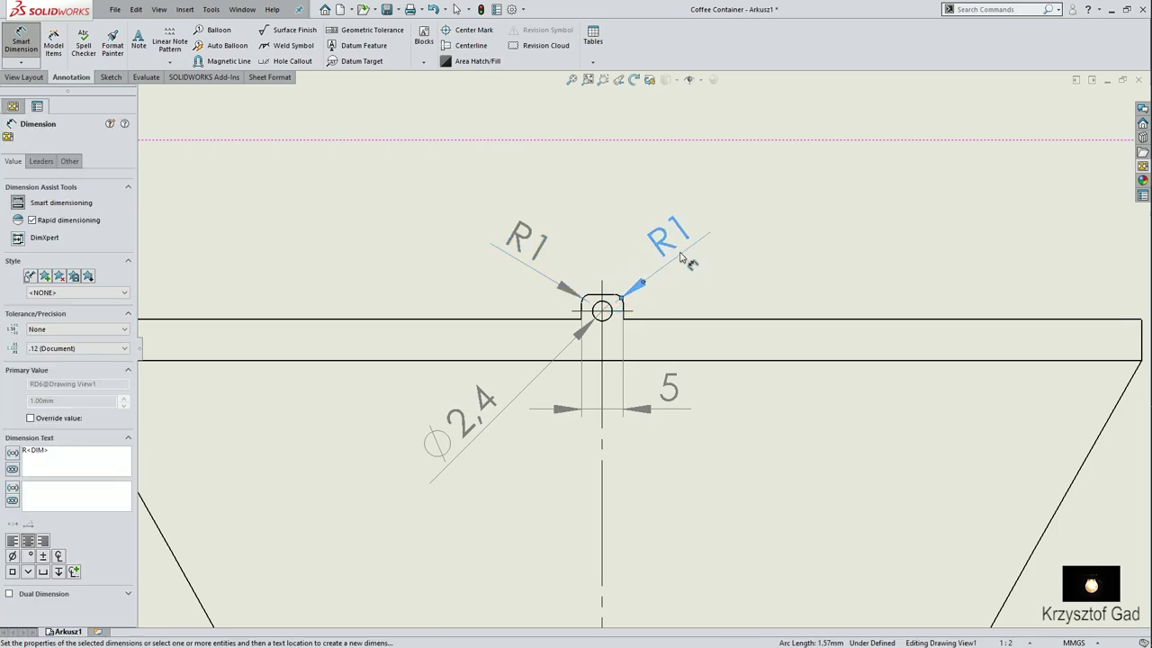
click(600, 306)
click(608, 317)
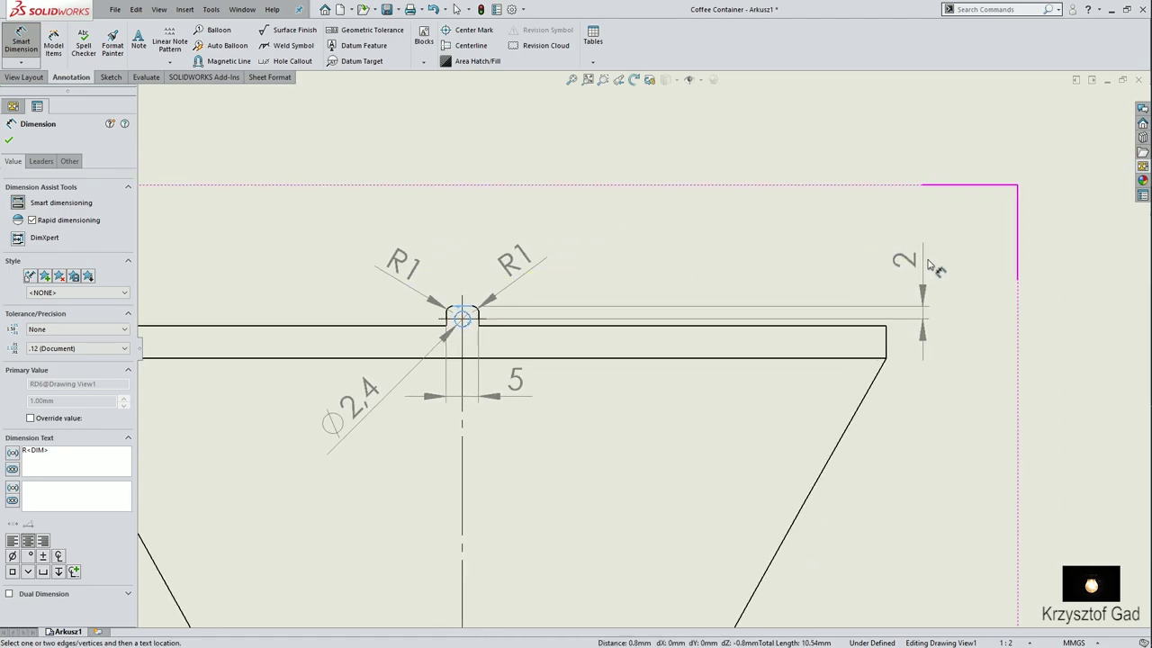
Place the vertical 2 and 3 dimensions at the rim's right end.
click(933, 263)
click(511, 332)
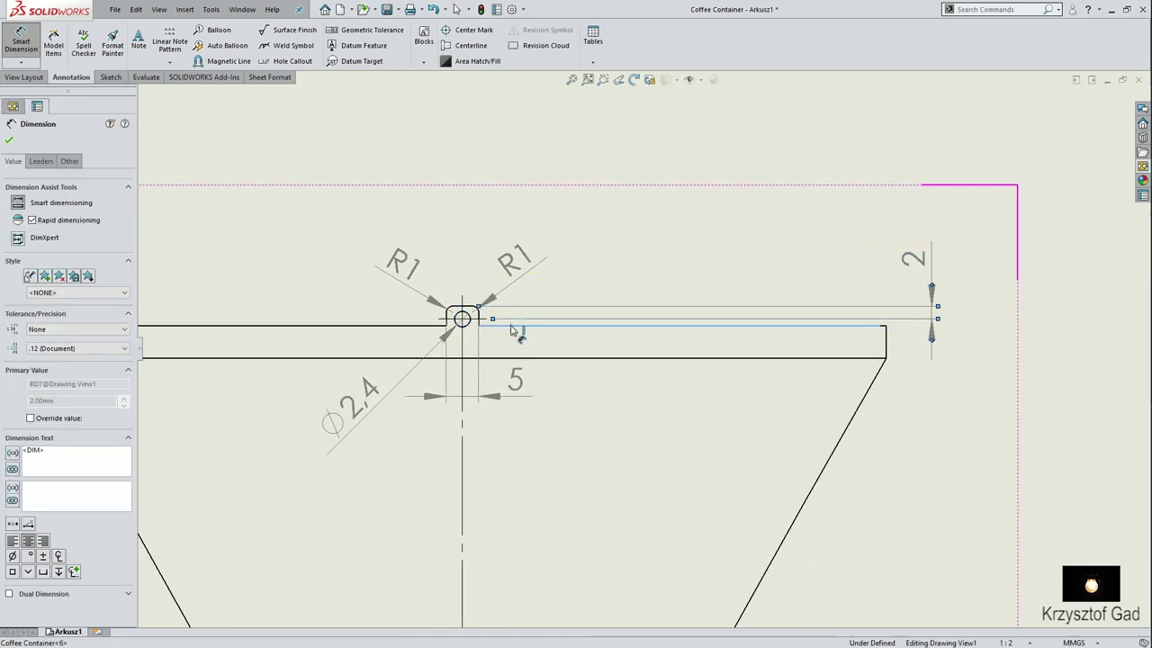
click(482, 320)
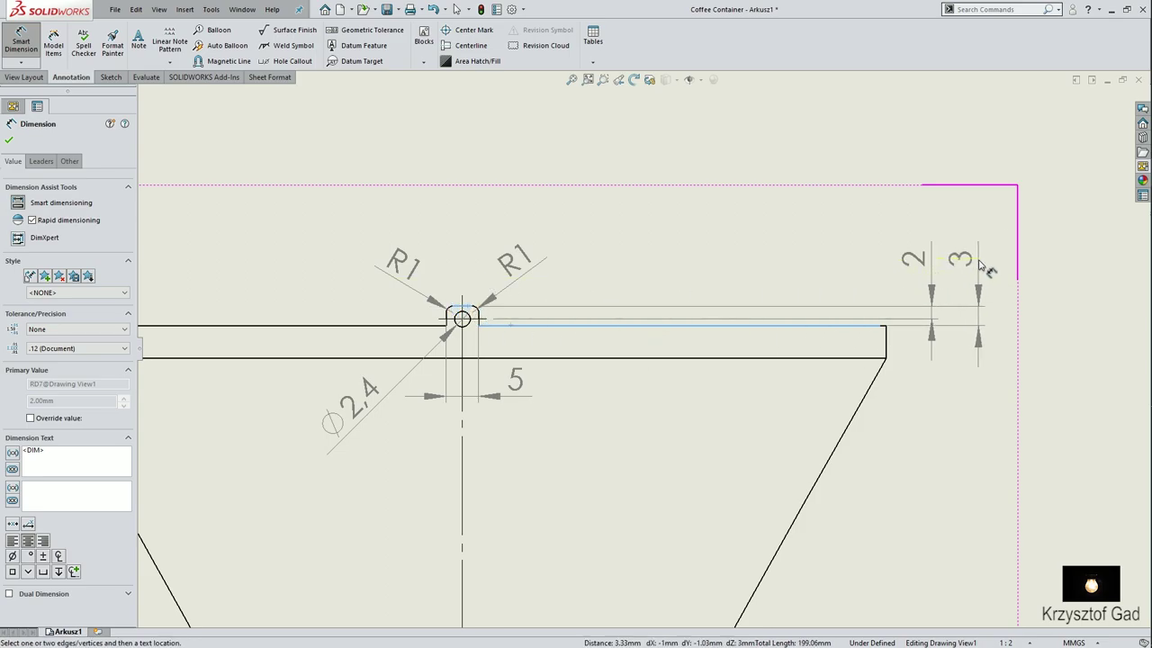
click(983, 267)
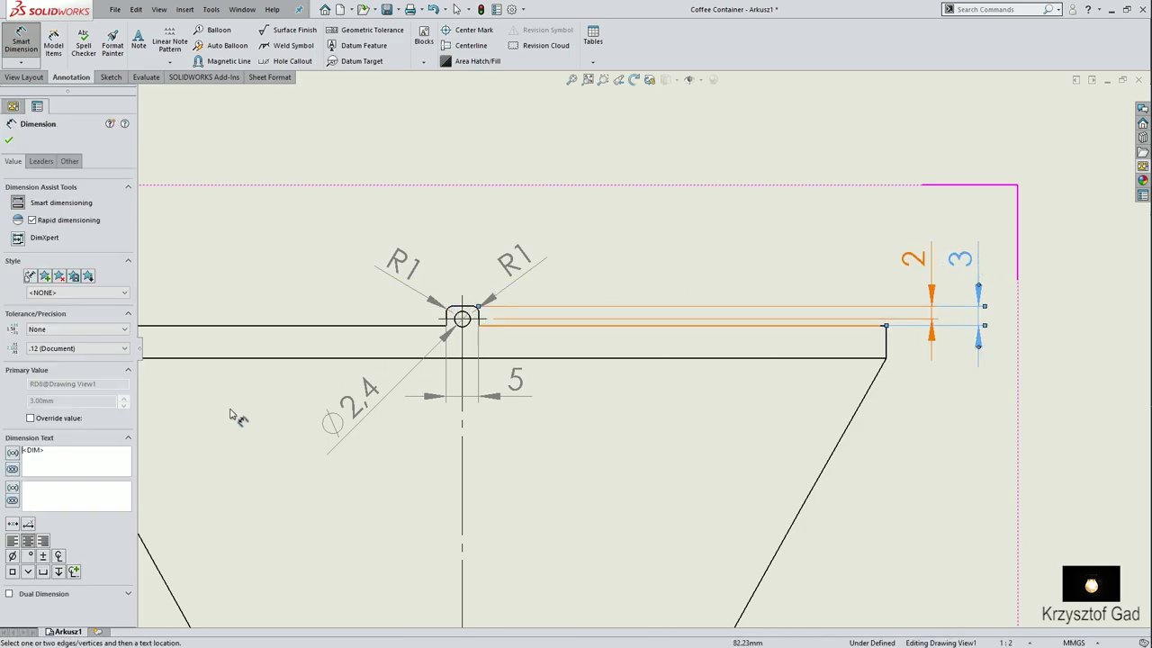
Turn on break lines and dimension the rim width as Ø130.
click(51, 164)
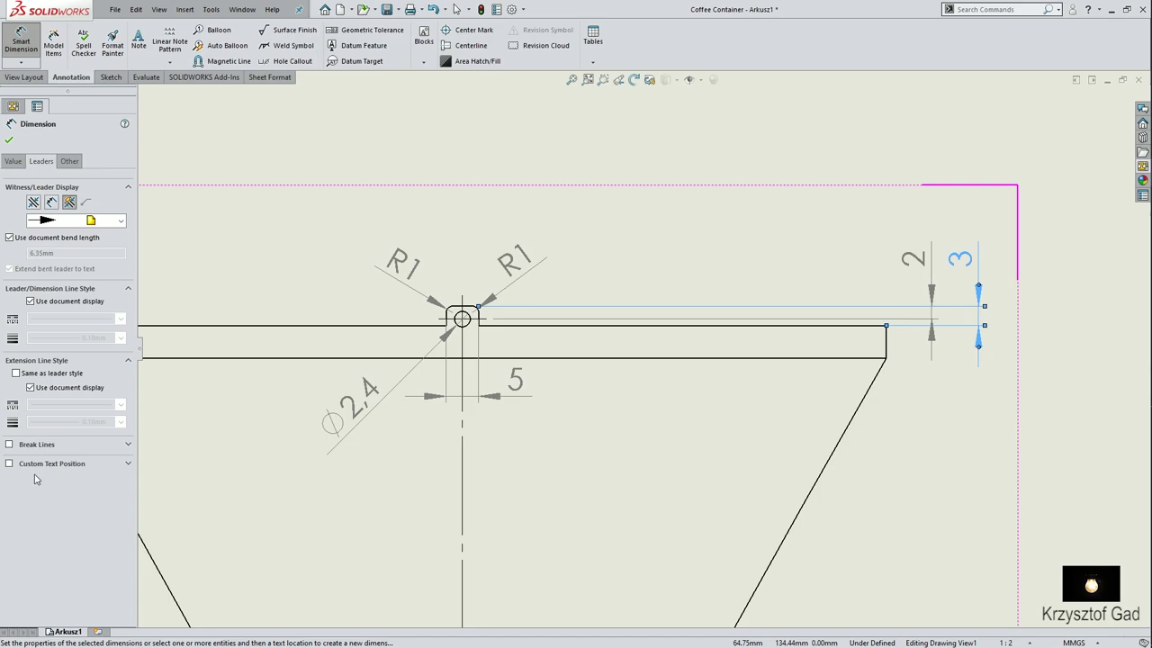
click(30, 446)
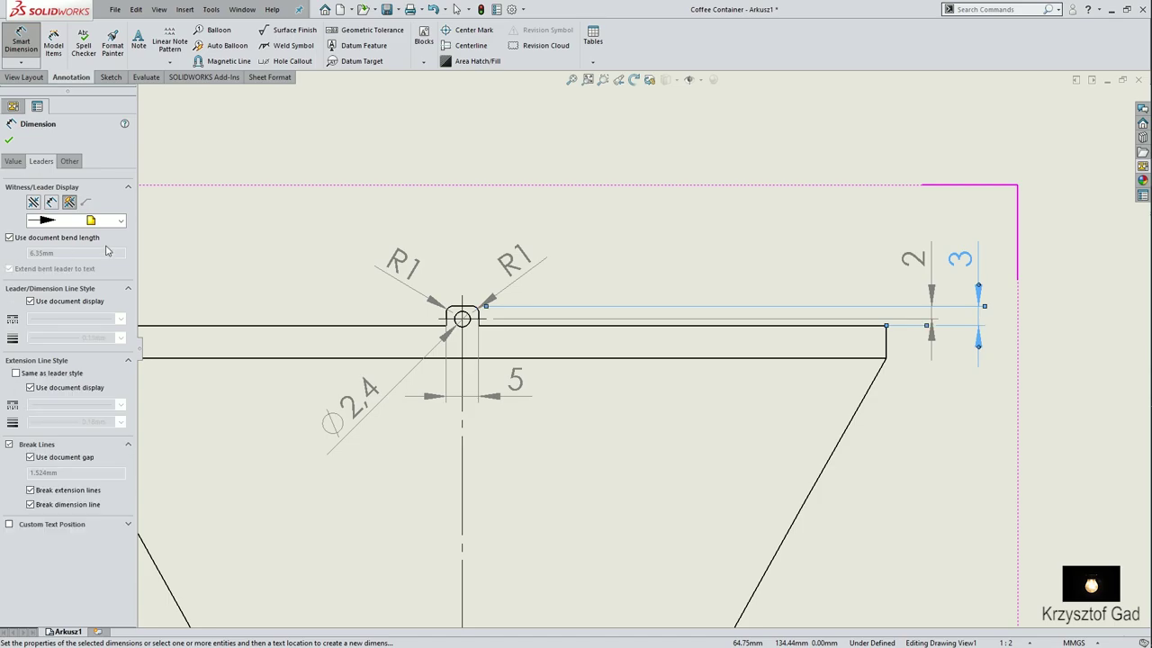
scroll(737, 359, up, 3)
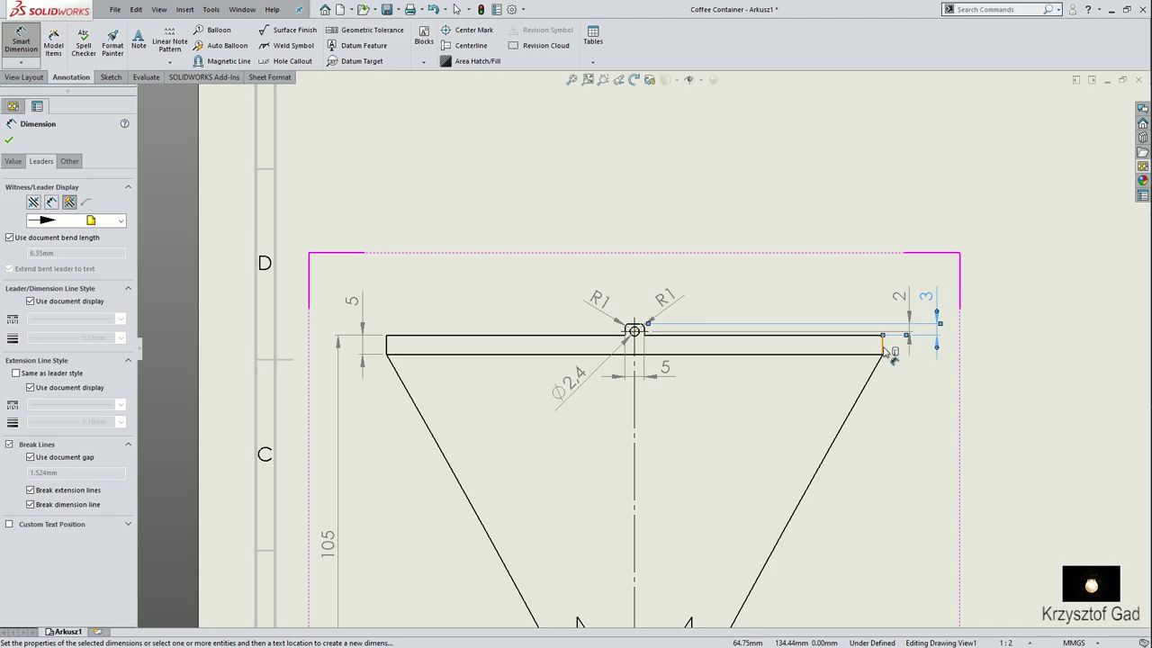
click(884, 350)
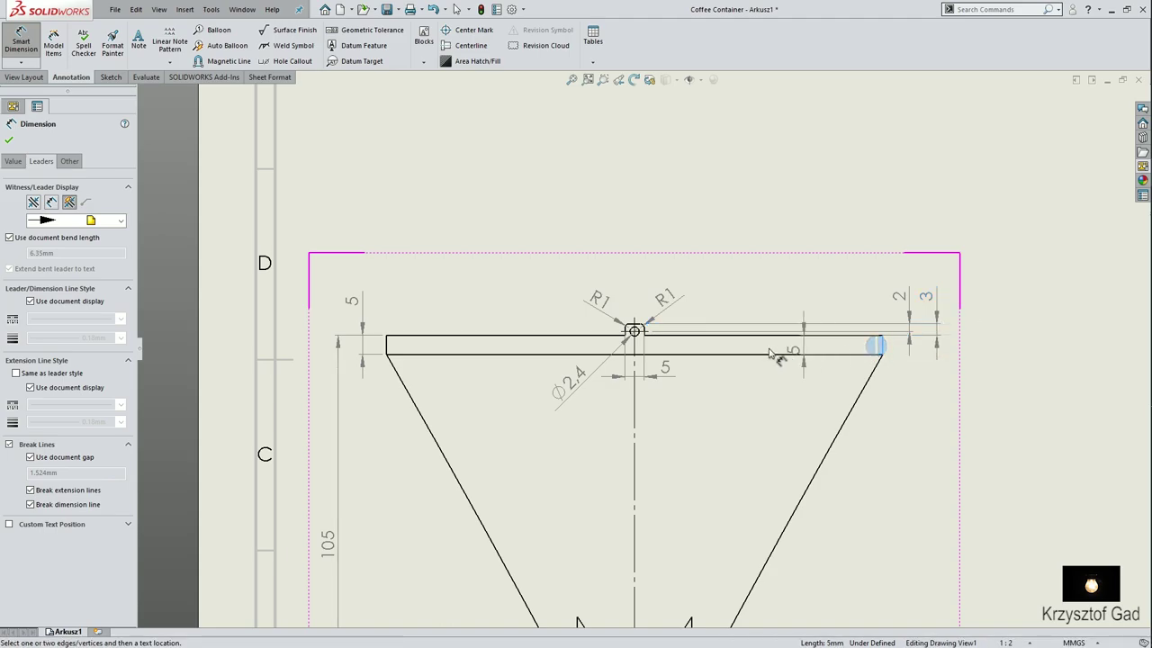
click(388, 349)
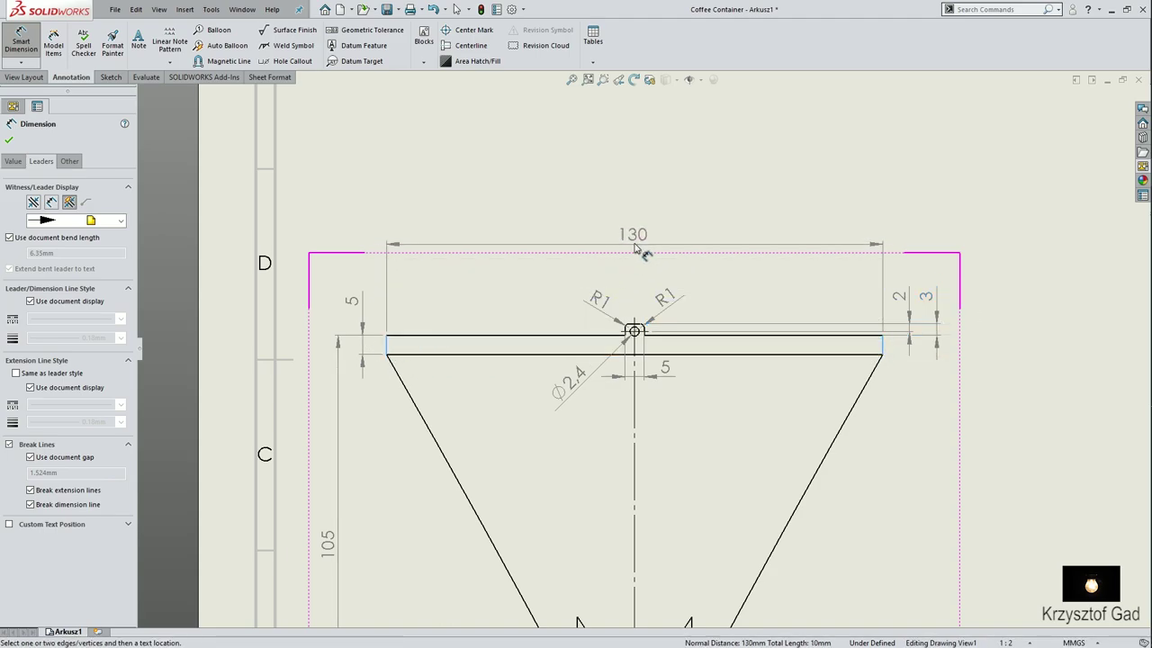
click(639, 246)
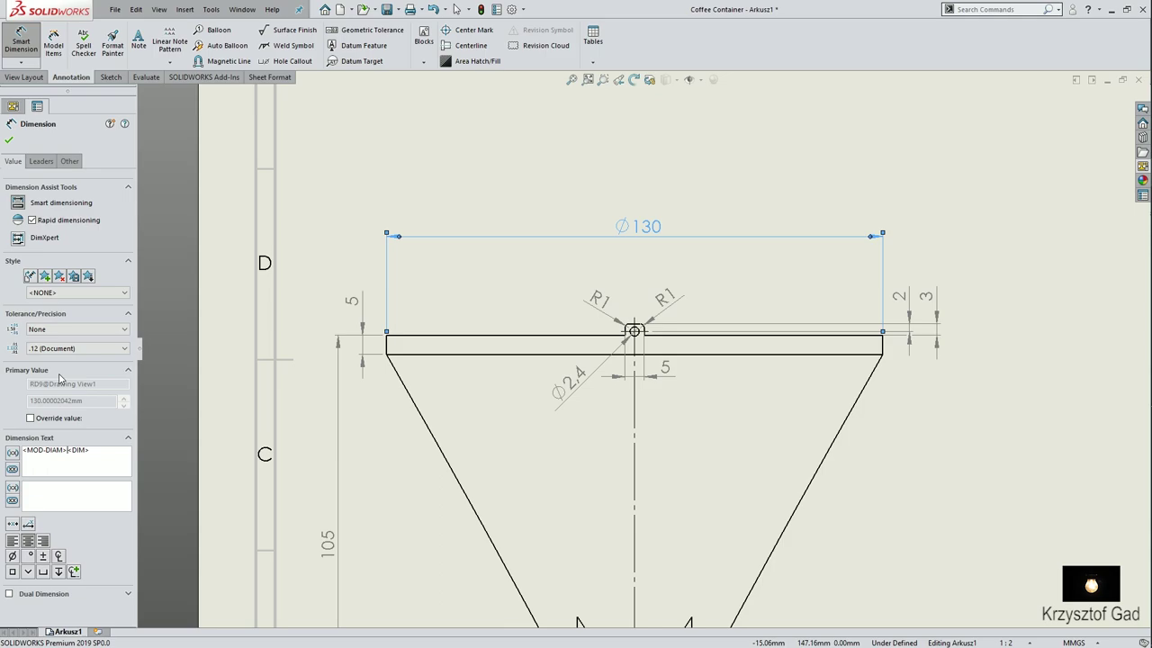
click(9, 142)
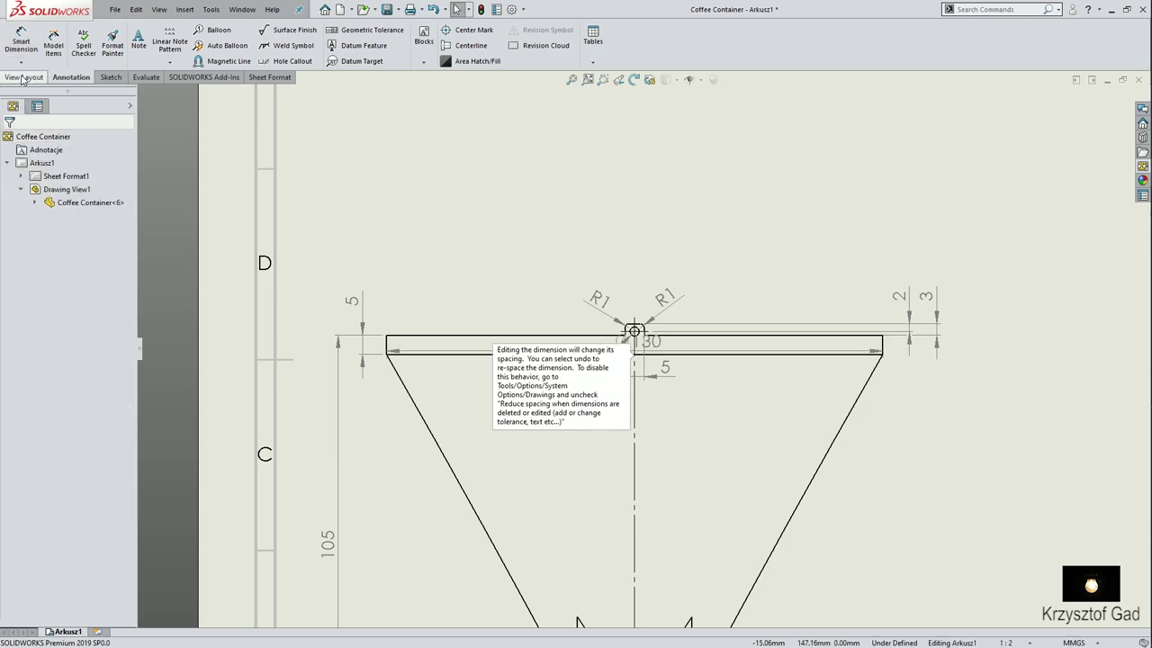
click(21, 77)
Cut section A-A vertically through the centre and place it right of the front view.
click(144, 43)
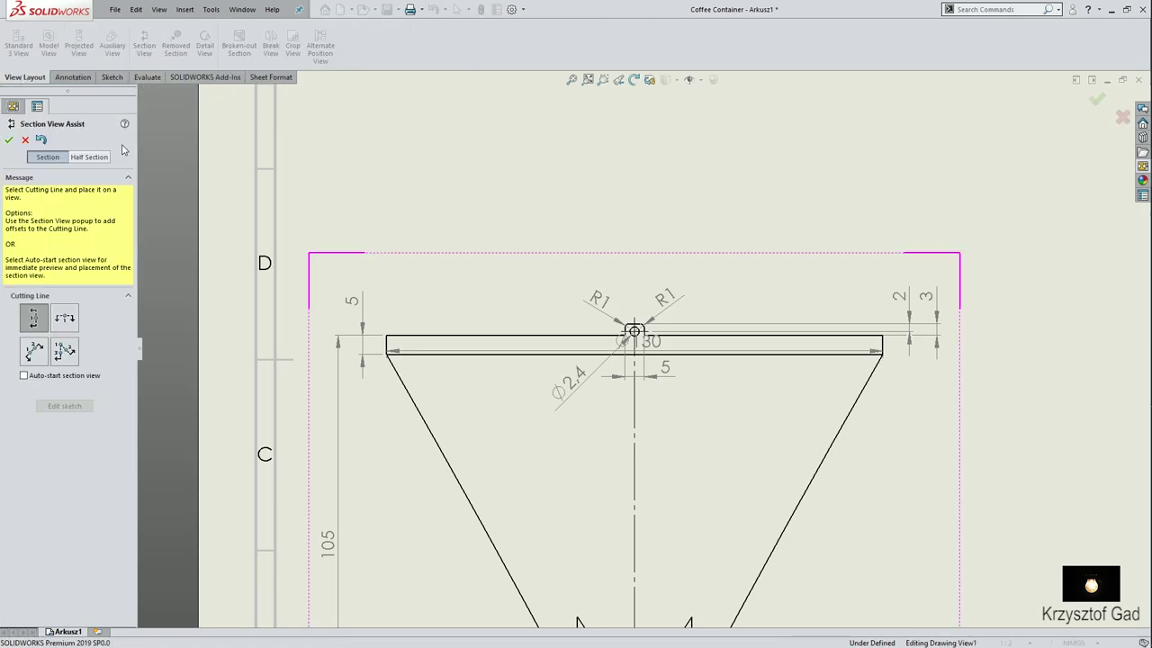
scroll(547, 386, up, 3)
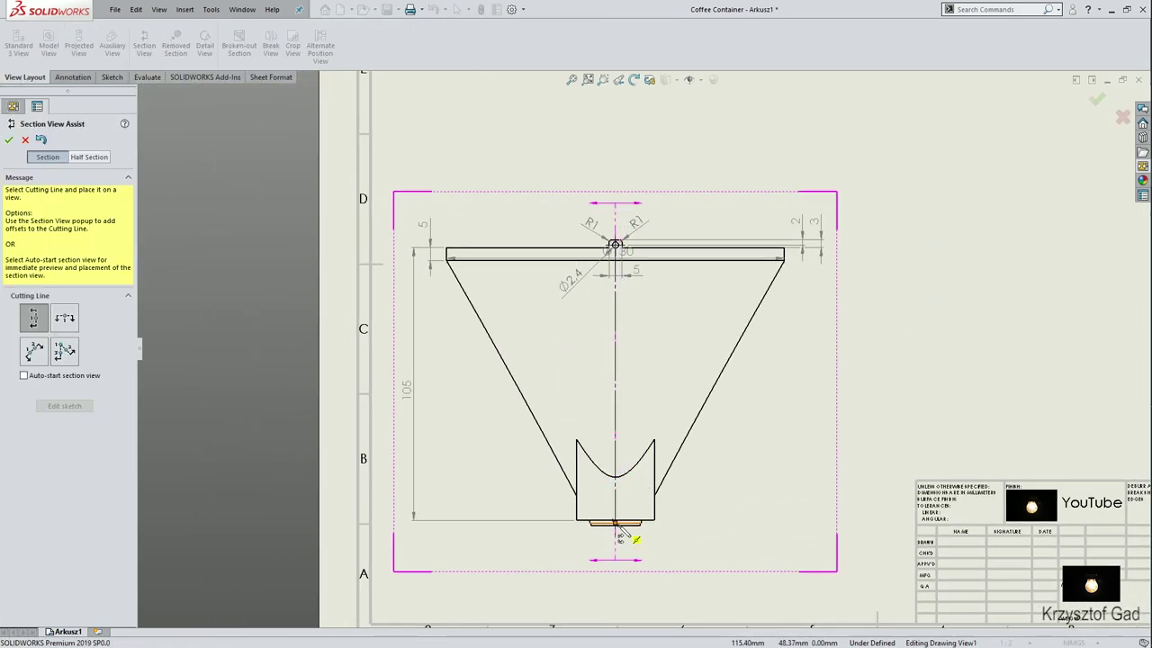
click(616, 534)
click(722, 547)
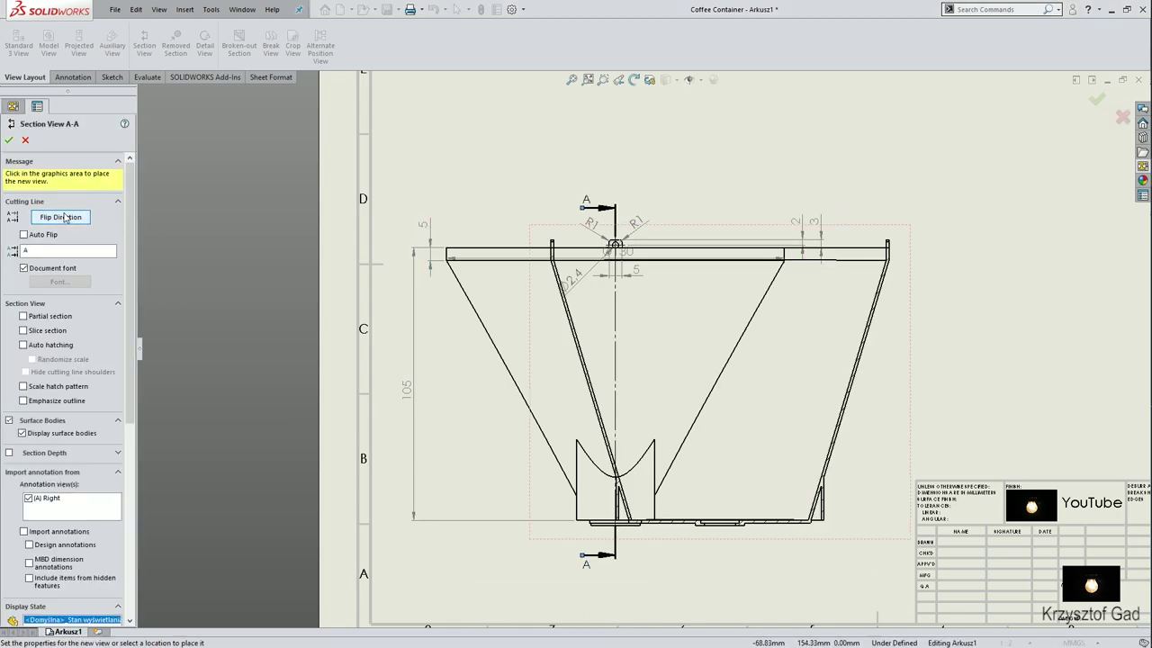
click(997, 235)
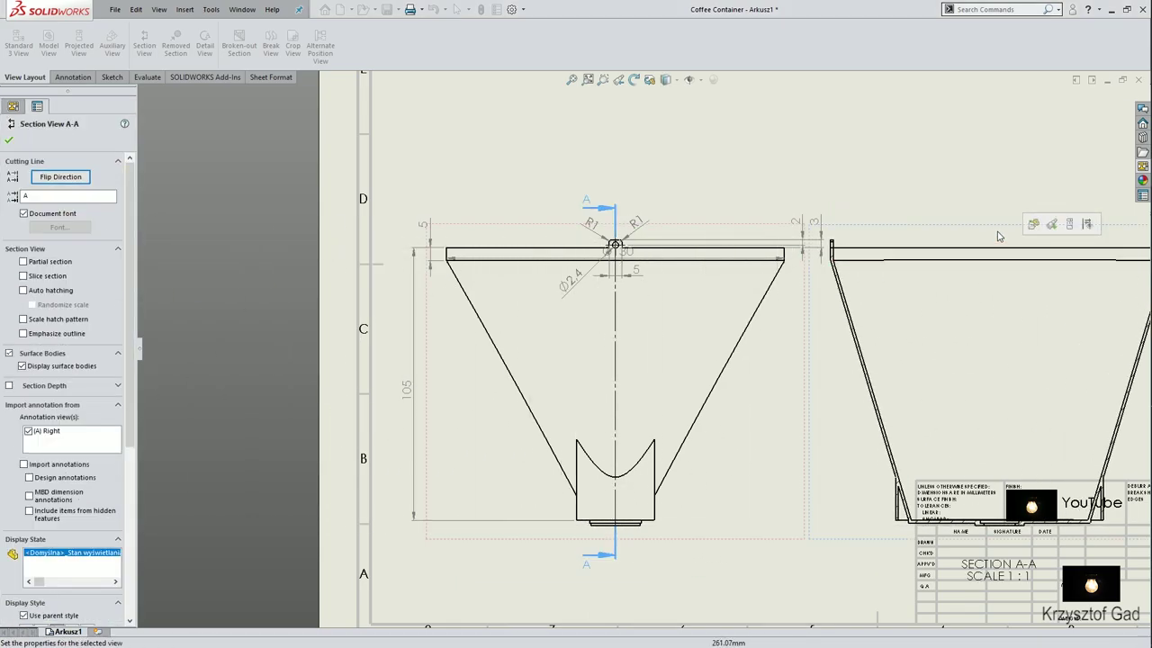
Move section A-A up and right, with its SECTION A-A label above it.
right_click(999, 236)
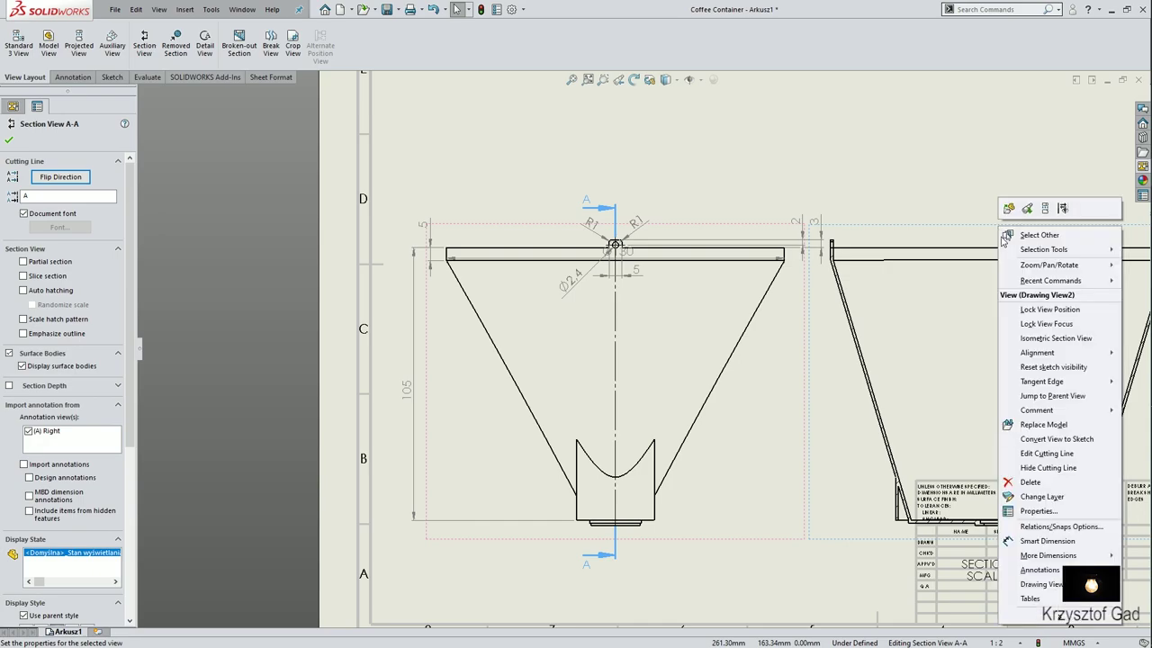
mouse_move(1037, 353)
click(922, 353)
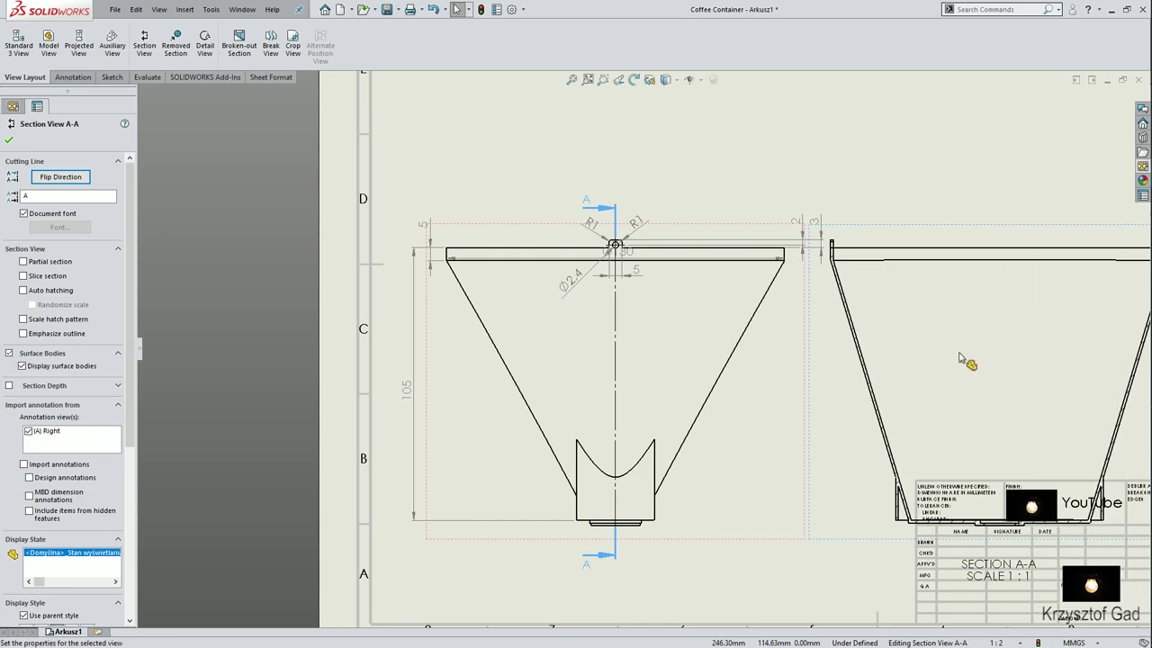
key(f)
mouse_move(817, 344)
mouse_down()
mouse_move(874, 193)
mouse_move(905, 198)
mouse_up()
drag(796, 349, 796, 105)
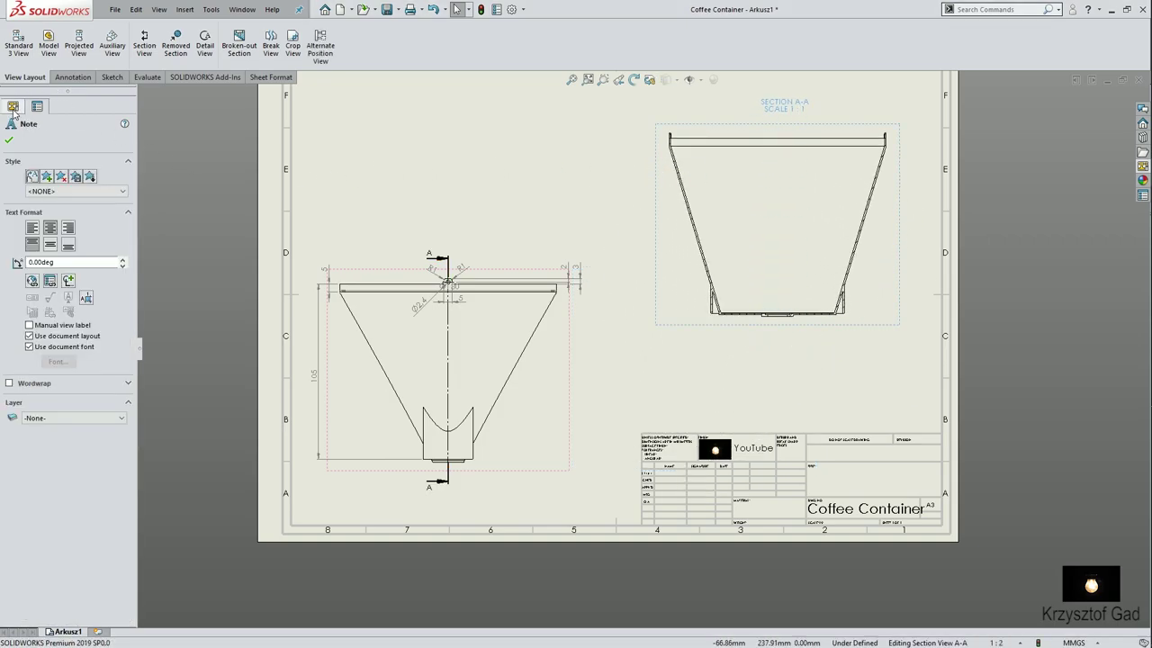
click(11, 140)
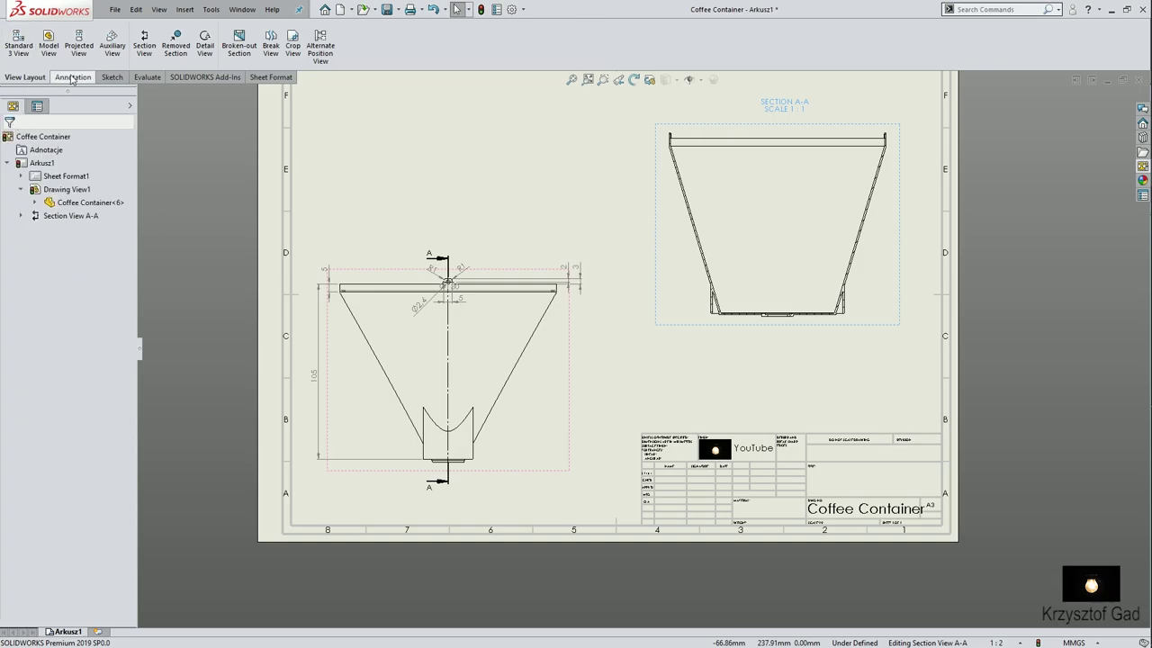
click(72, 77)
click(20, 41)
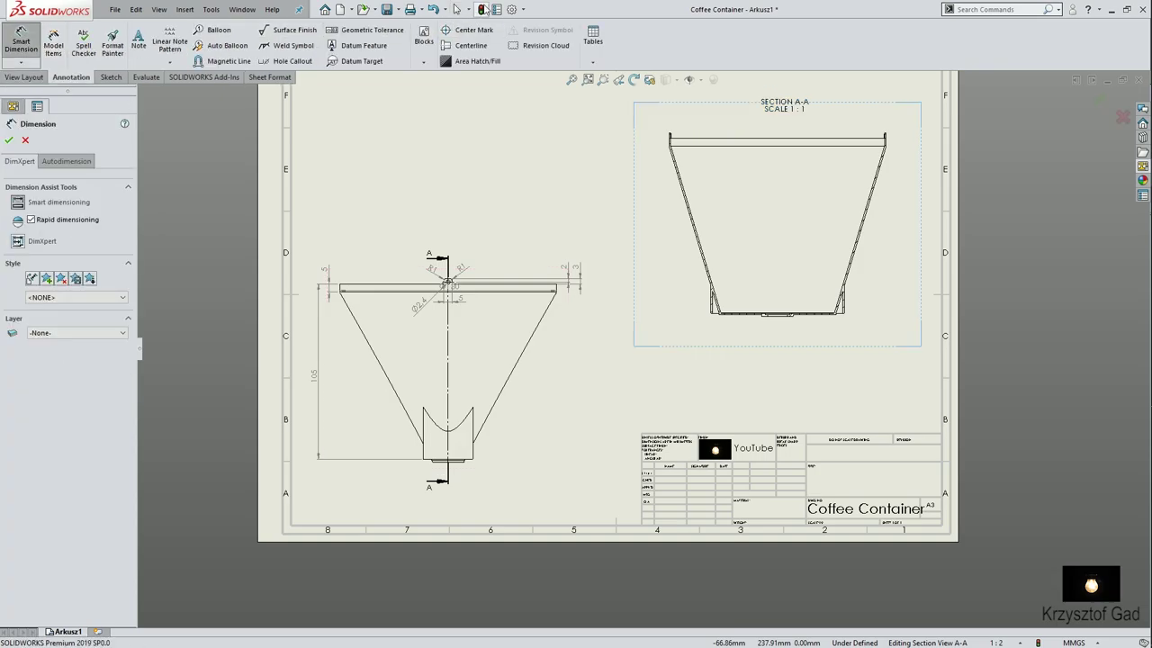
Dimension the bottom's central recess as Ø12 below the base.
key(Escape)
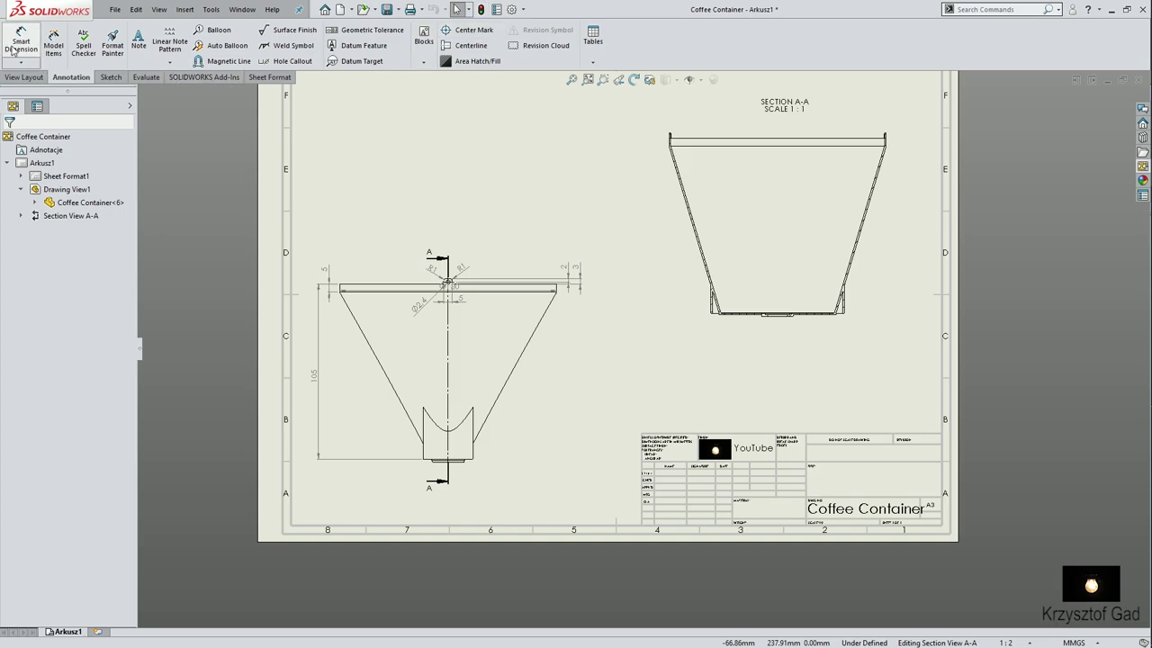
scroll(630, 297, down, 2)
scroll(732, 322, down, 2)
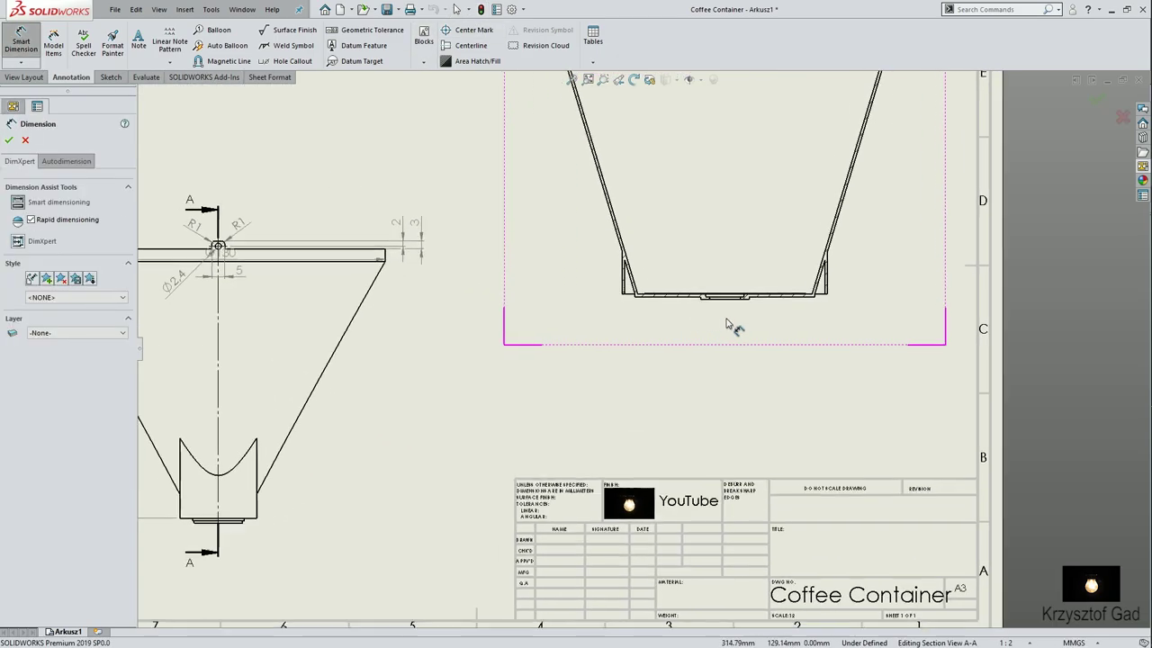
scroll(729, 329, down, 2)
scroll(730, 337, down, 2)
scroll(733, 378, down, 2)
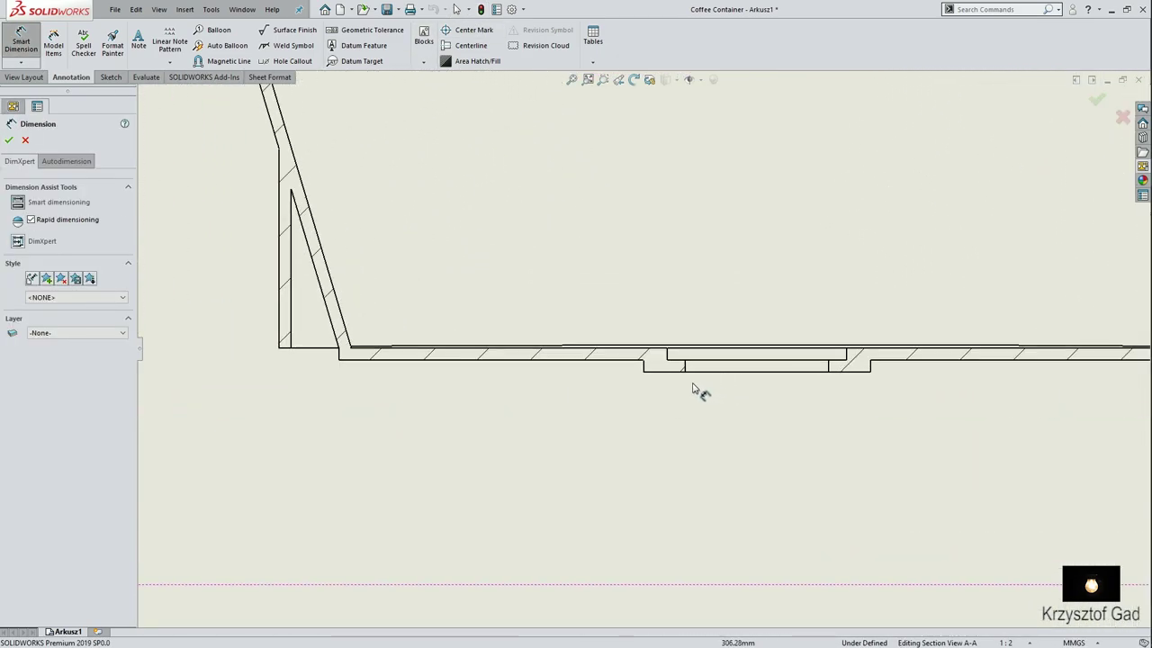
click(685, 368)
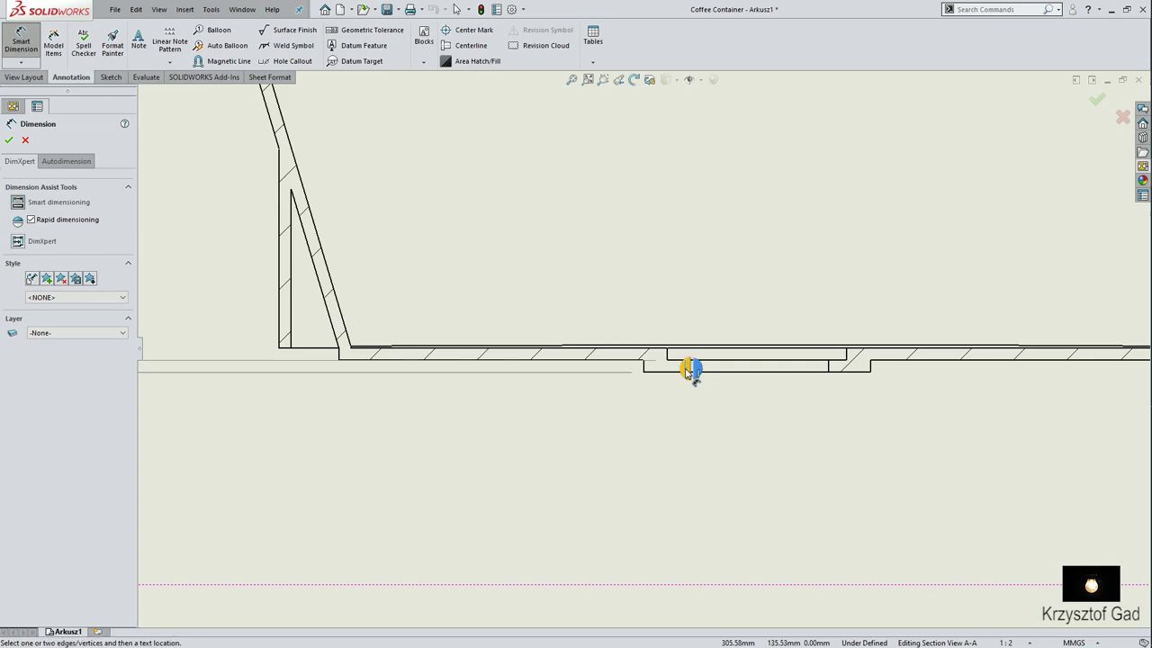
click(829, 367)
scroll(773, 423, up, 2)
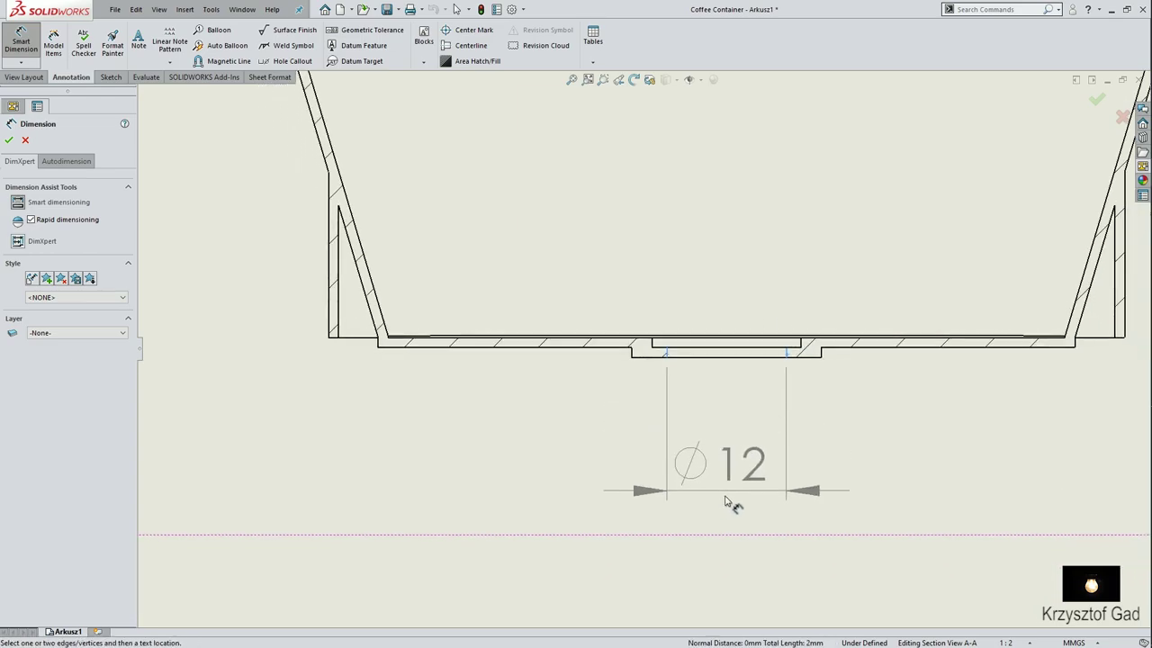
click(733, 492)
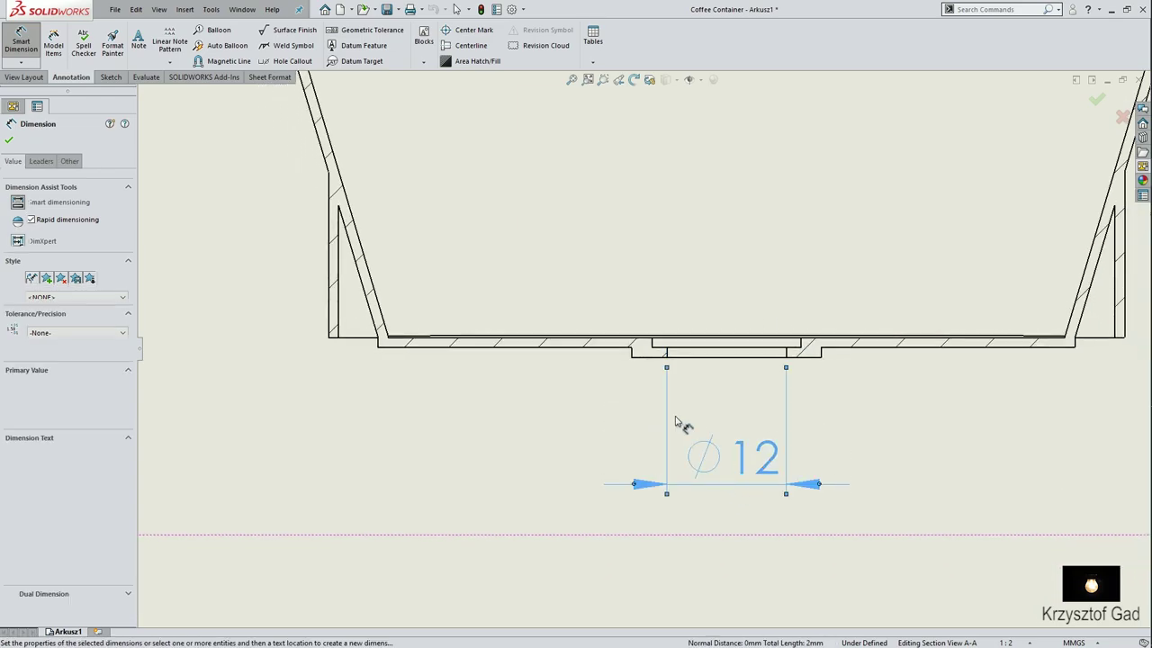
Add the Ø15 diameter dimension below Ø12.
click(656, 347)
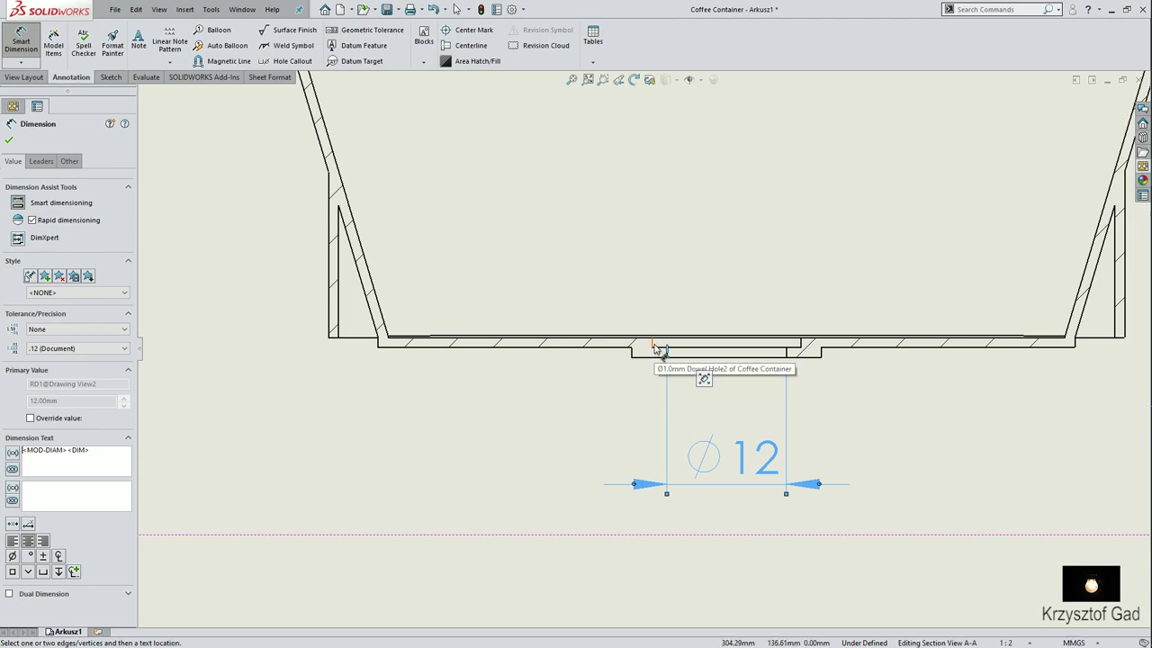
click(801, 343)
scroll(723, 504, up, 2)
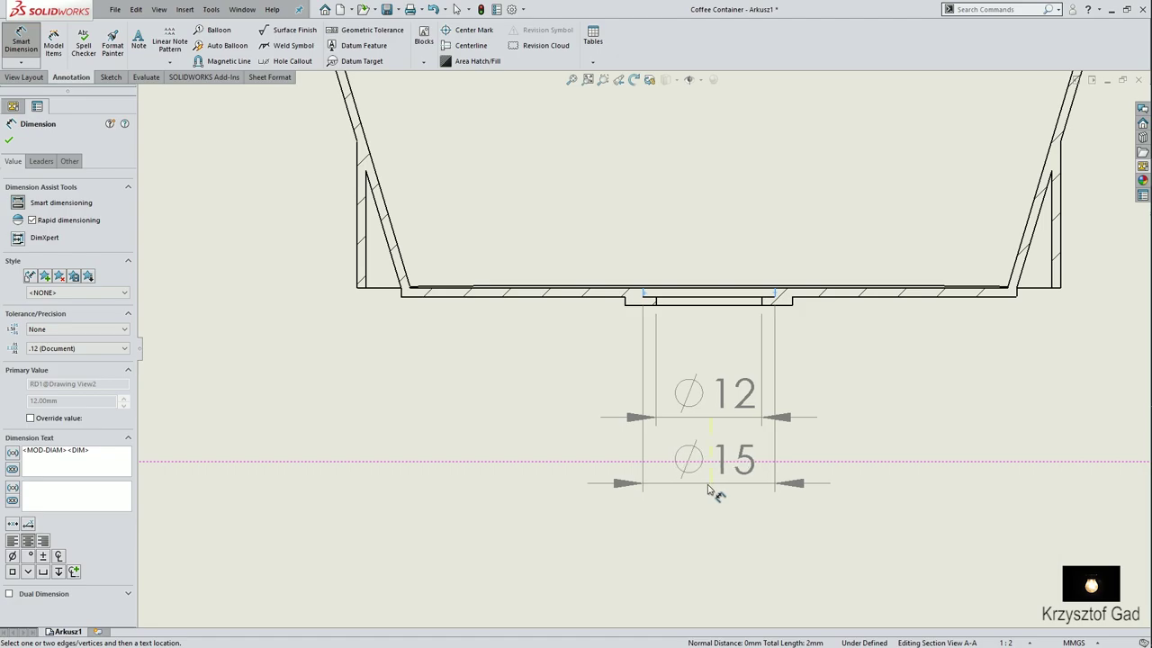
click(708, 489)
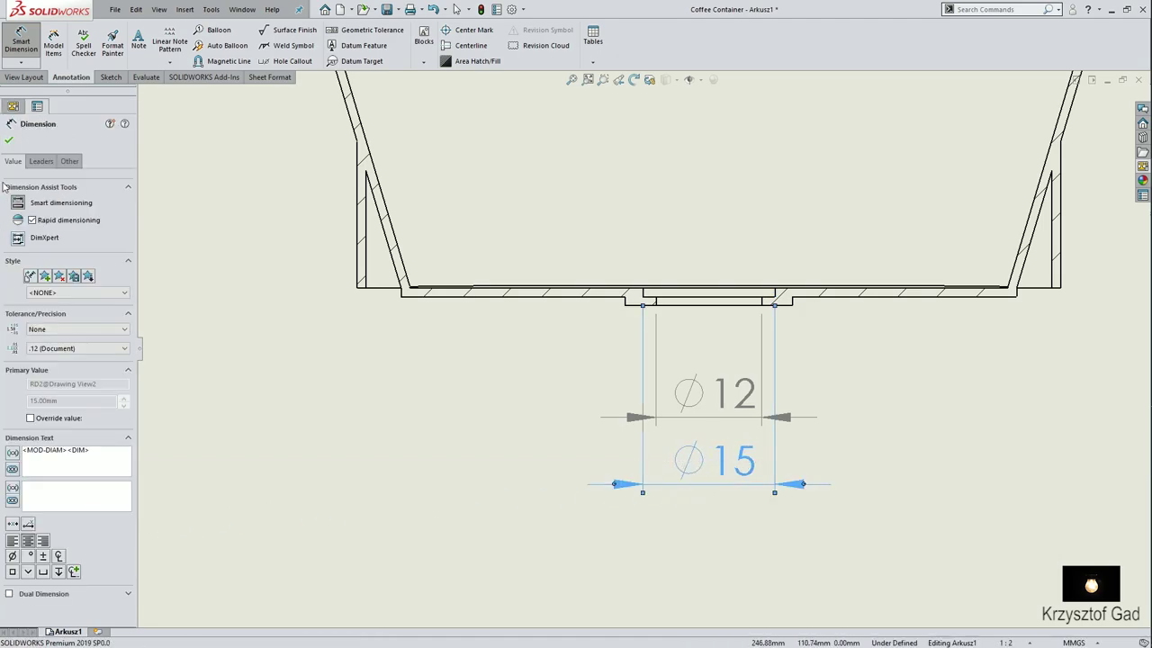
click(41, 161)
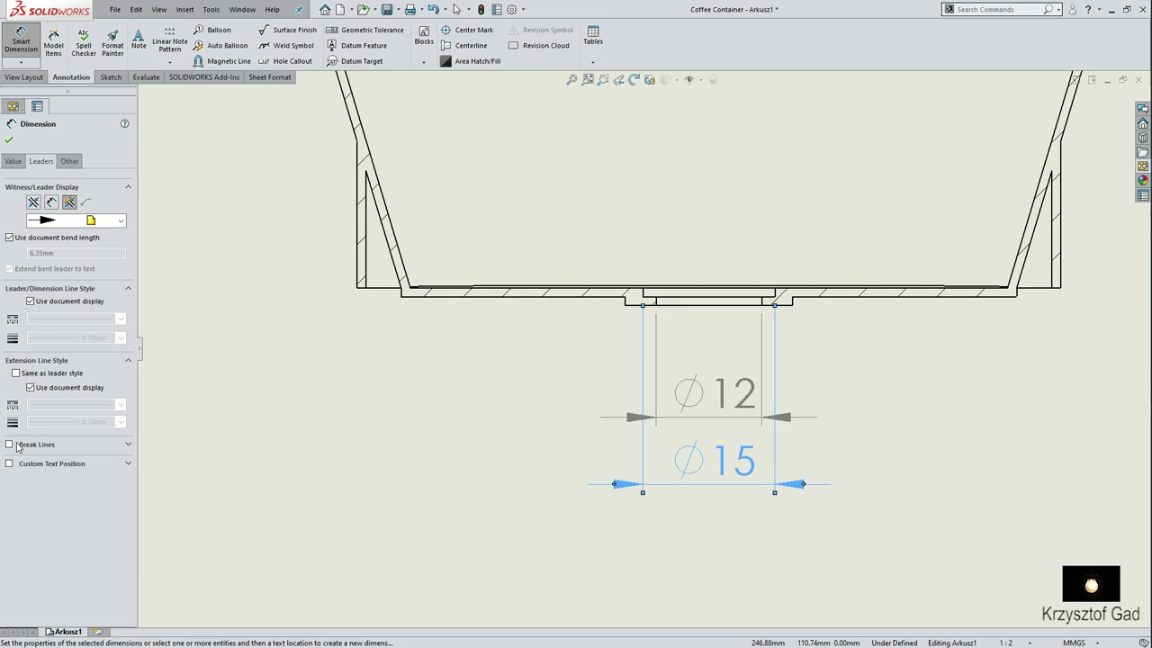
Add the Ø19 outer hub diameter below Ø15 with break lines enabled.
click(627, 300)
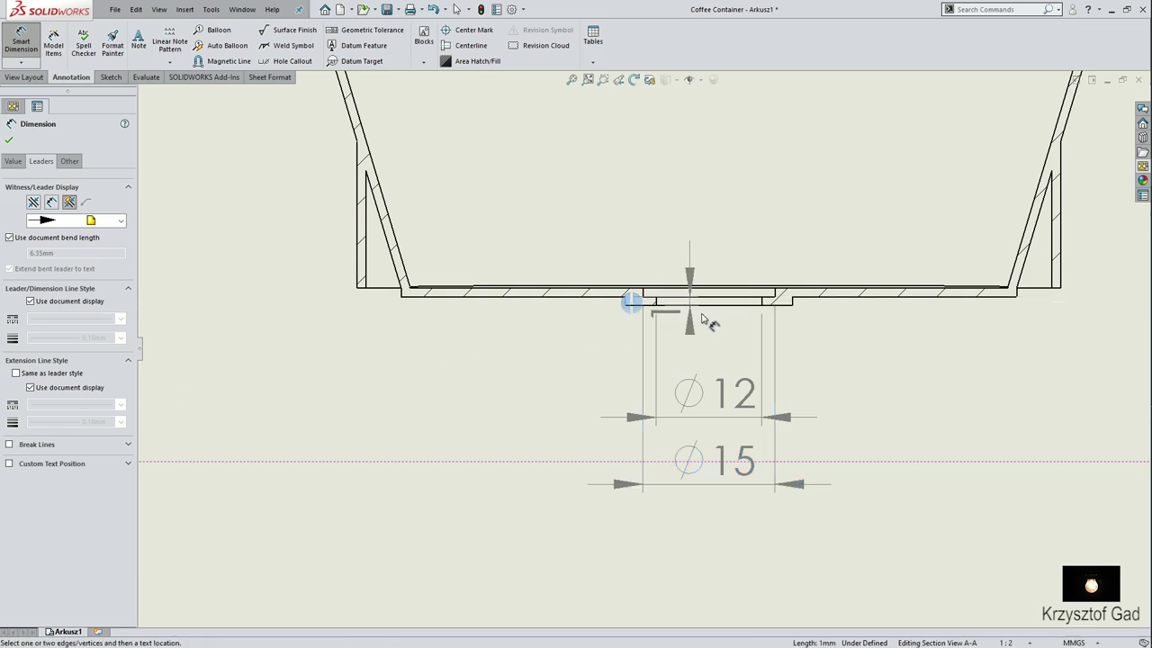
click(793, 300)
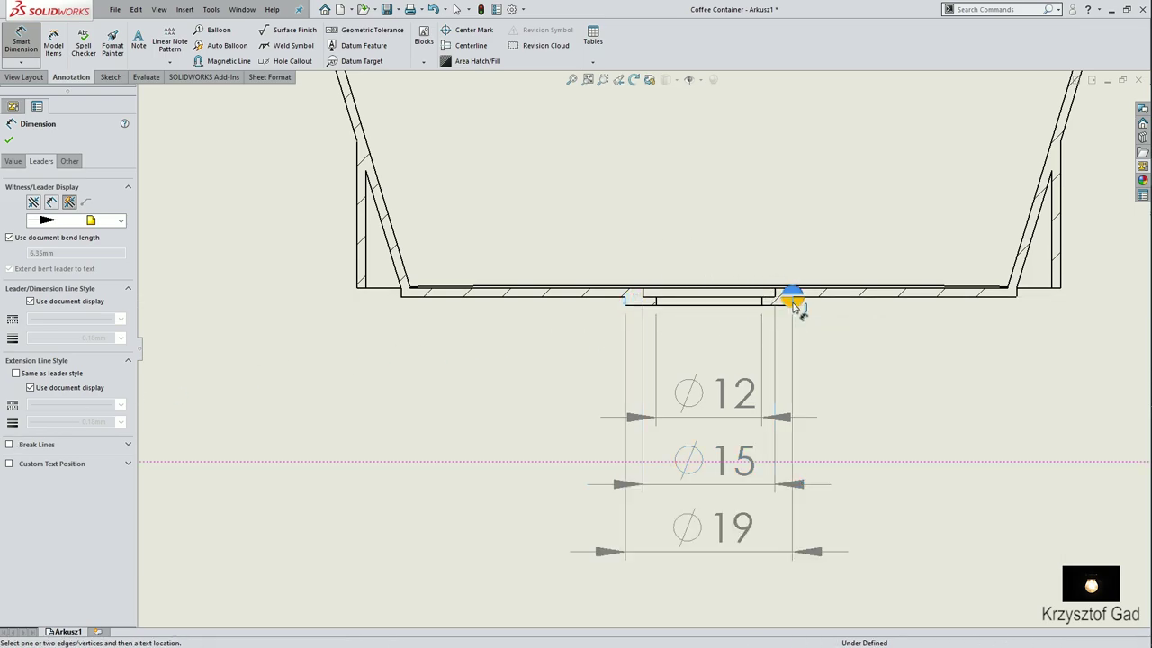
click(714, 567)
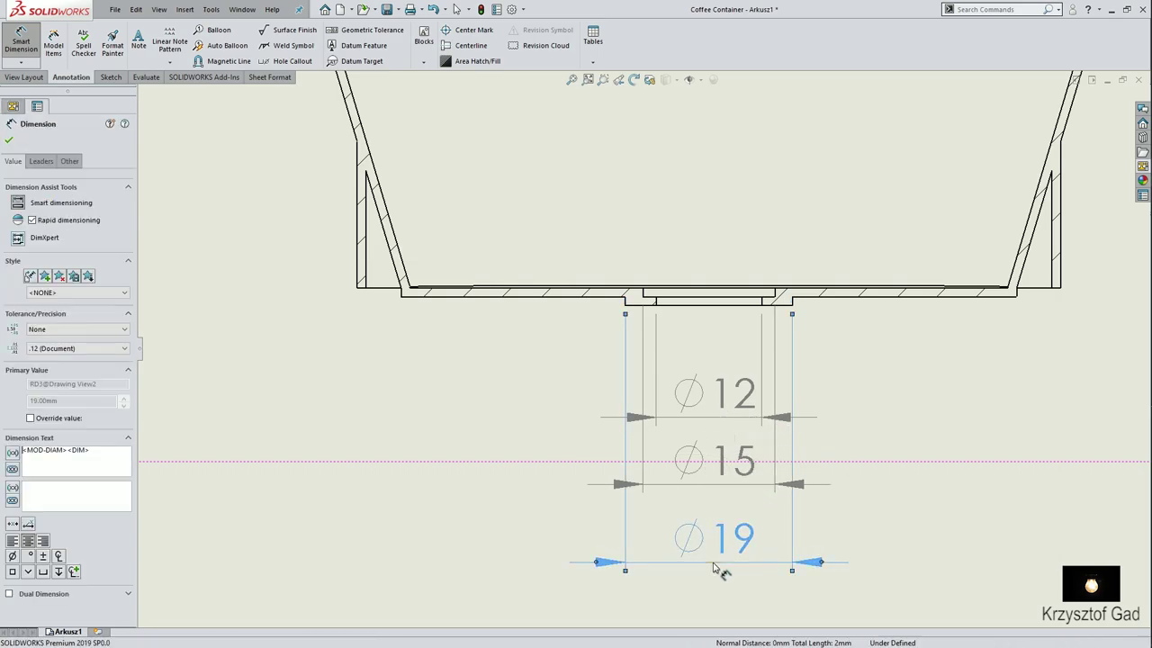
click(42, 162)
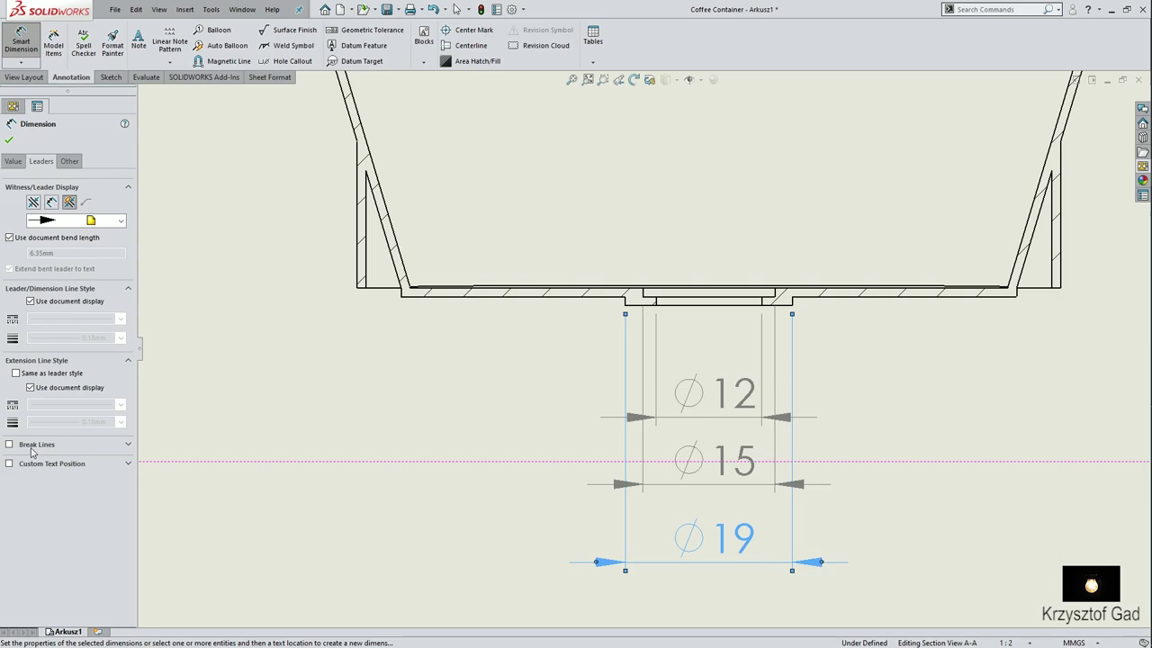
click(32, 447)
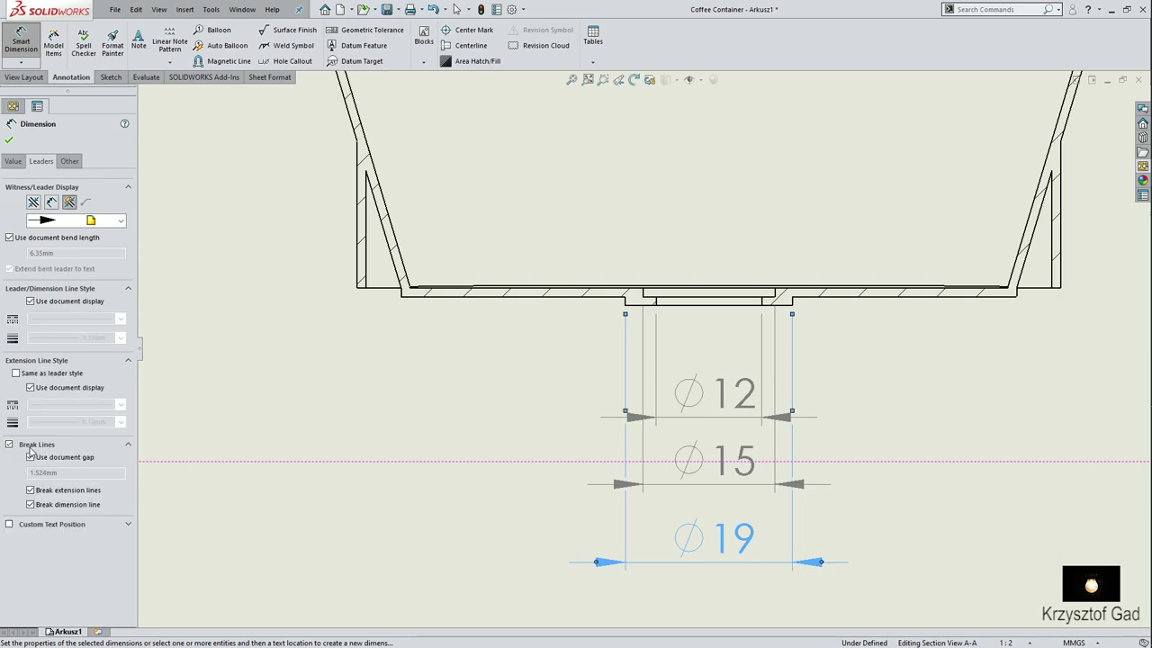
click(10, 141)
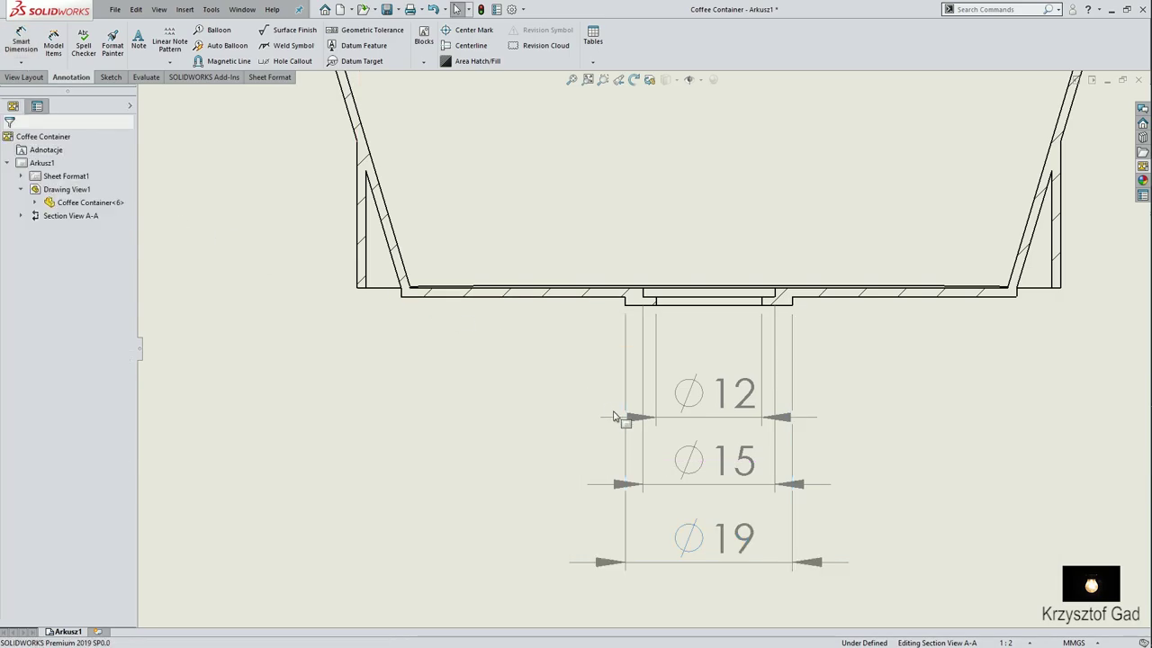
Check the Ø12 dimension's leader settings, then resume dimensioning on the floor edge.
click(660, 419)
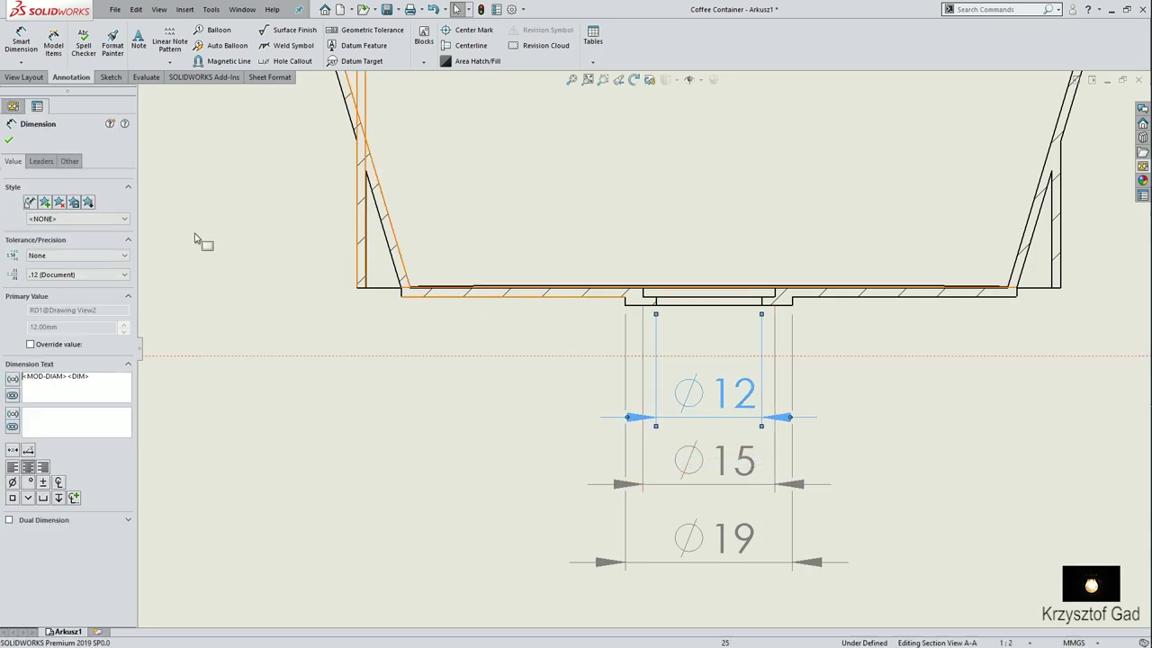
click(41, 161)
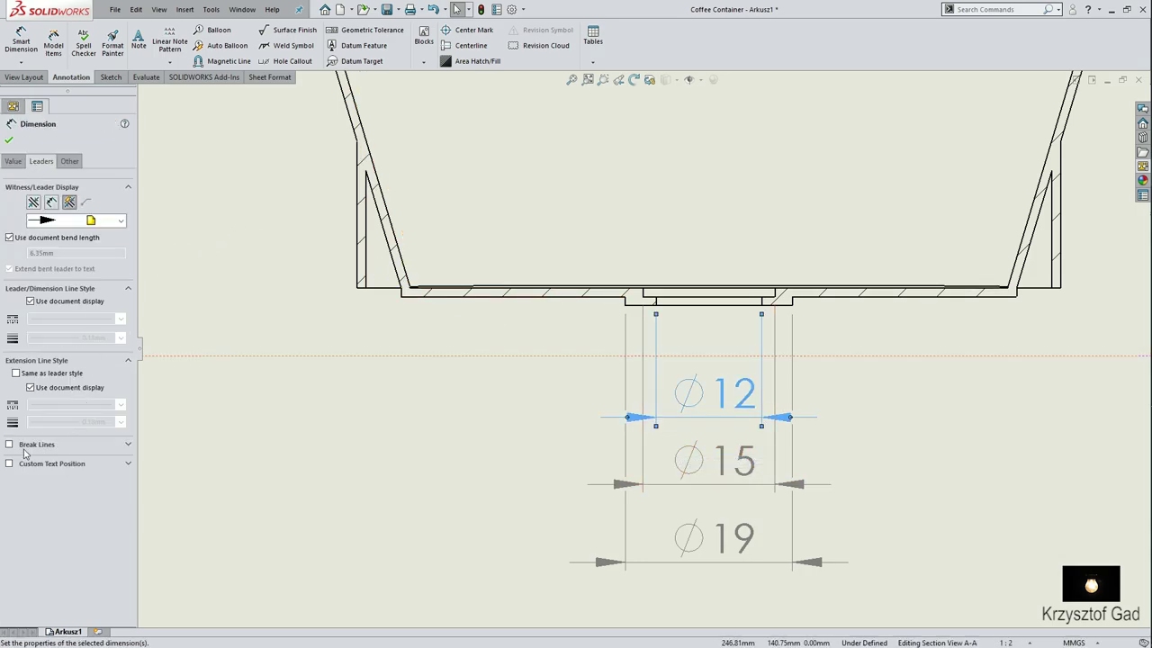
click(9, 139)
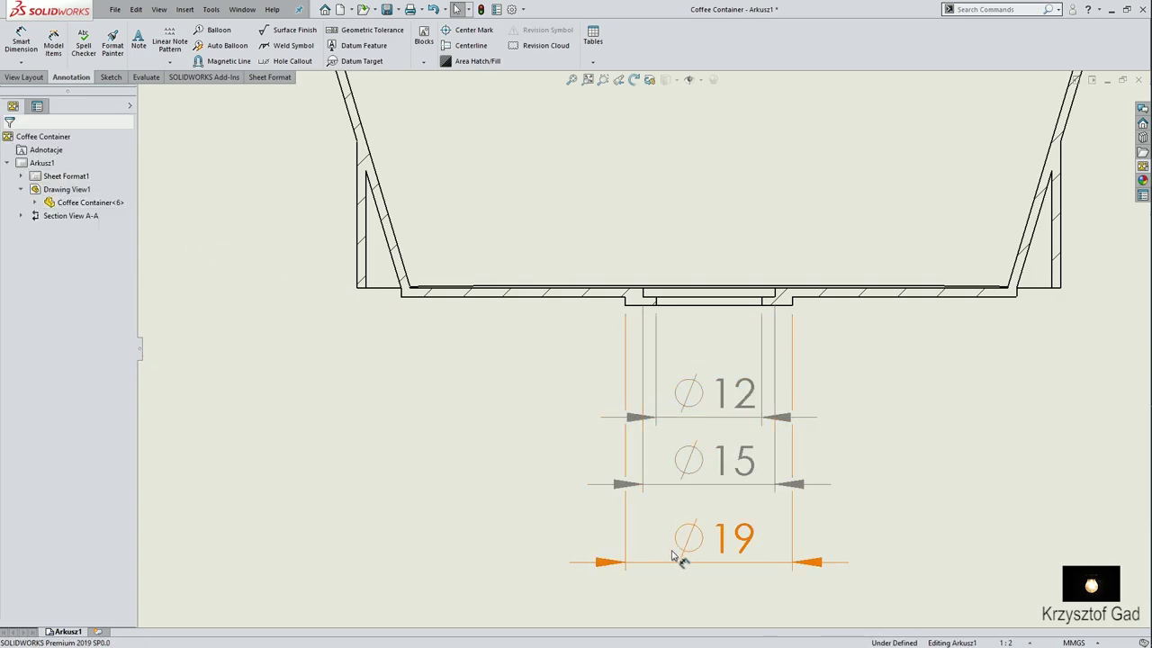
click(608, 295)
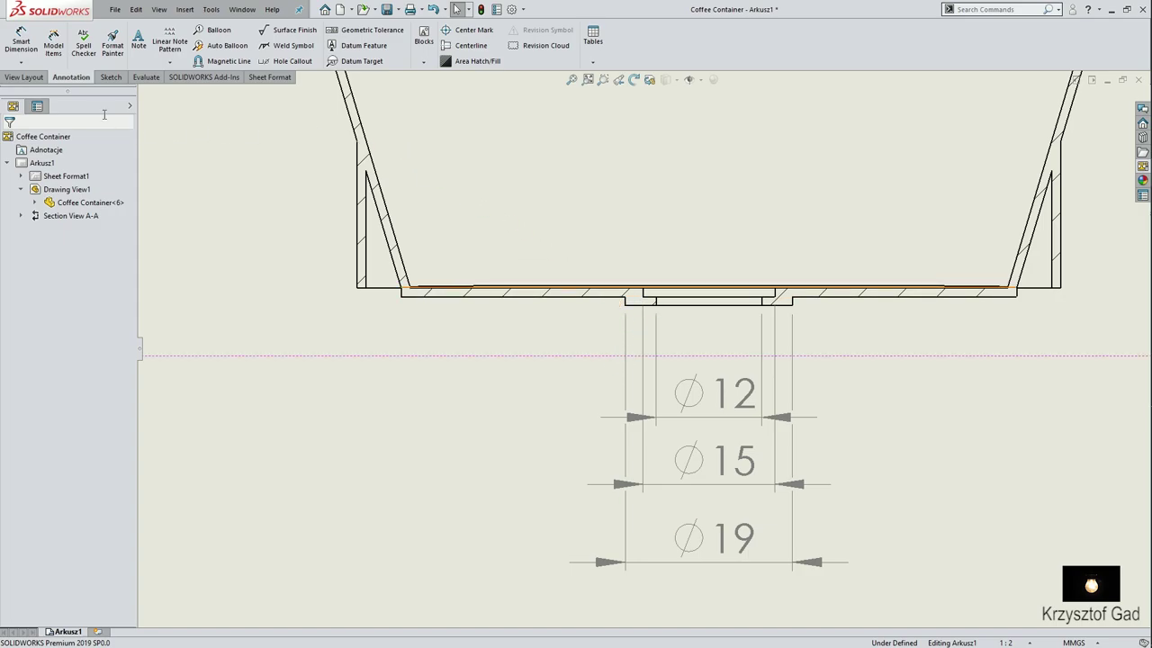
key(d)
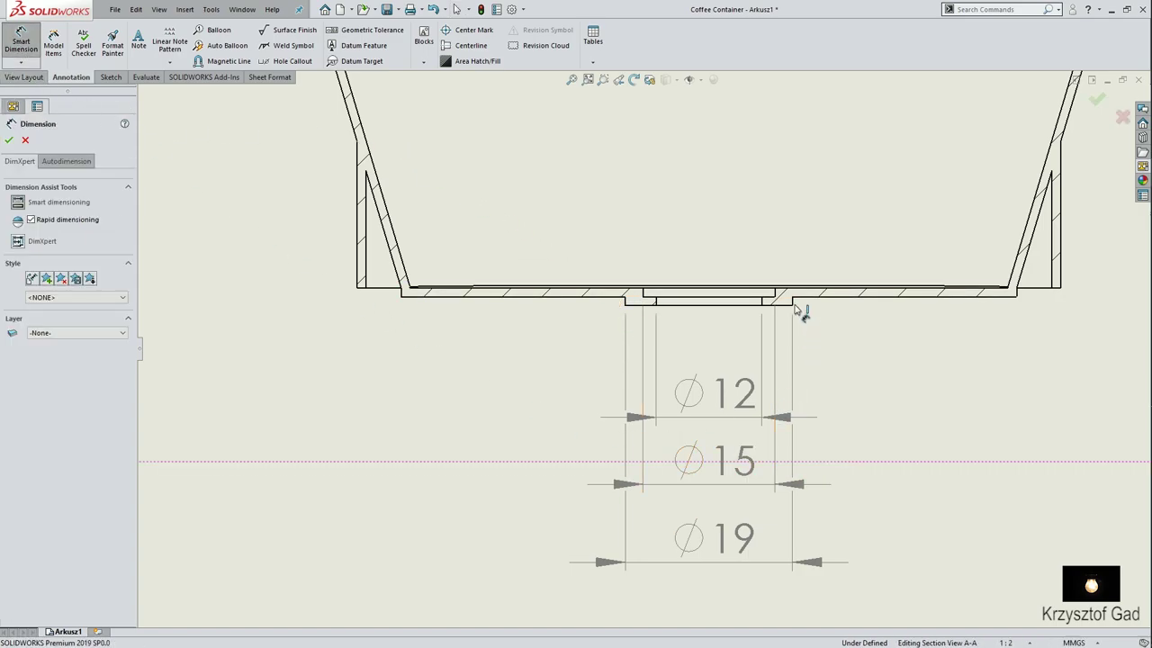
Dimension the 1 mm step height at right and the 1 mm floor and wall thicknesses at left.
click(794, 307)
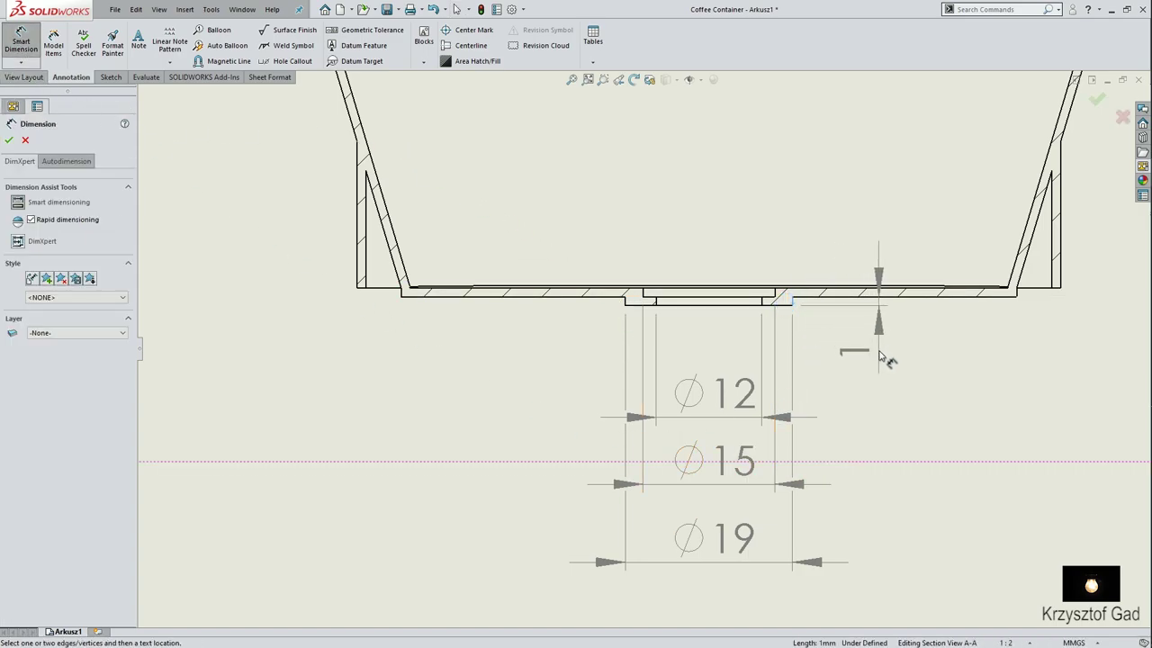
click(881, 358)
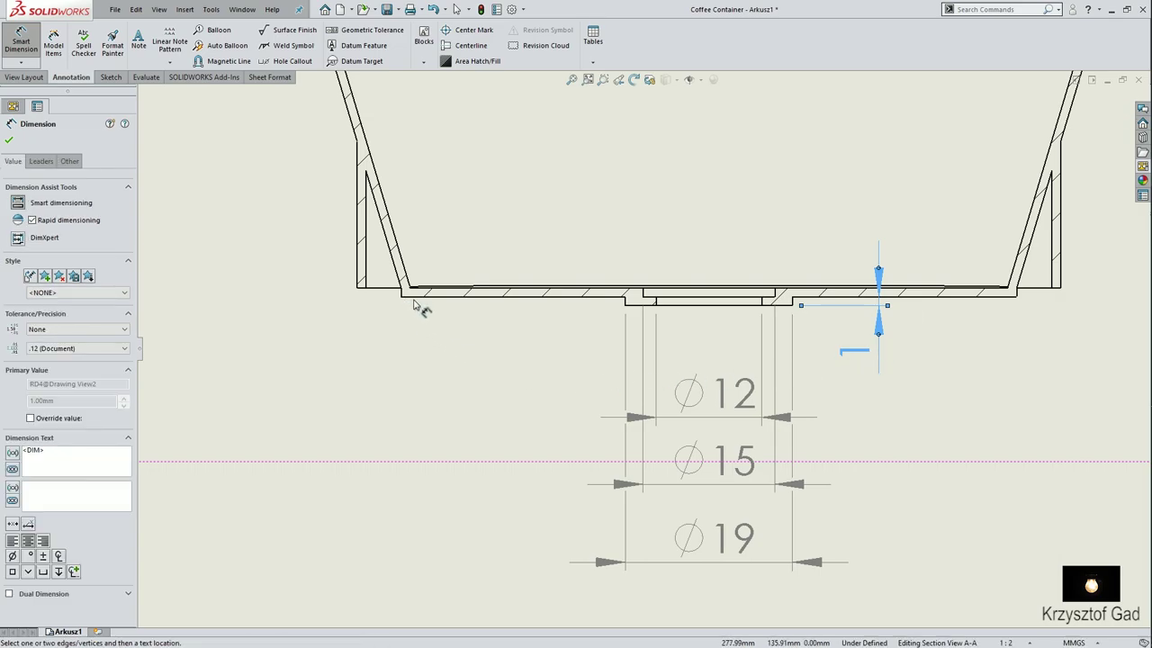
click(418, 302)
click(504, 288)
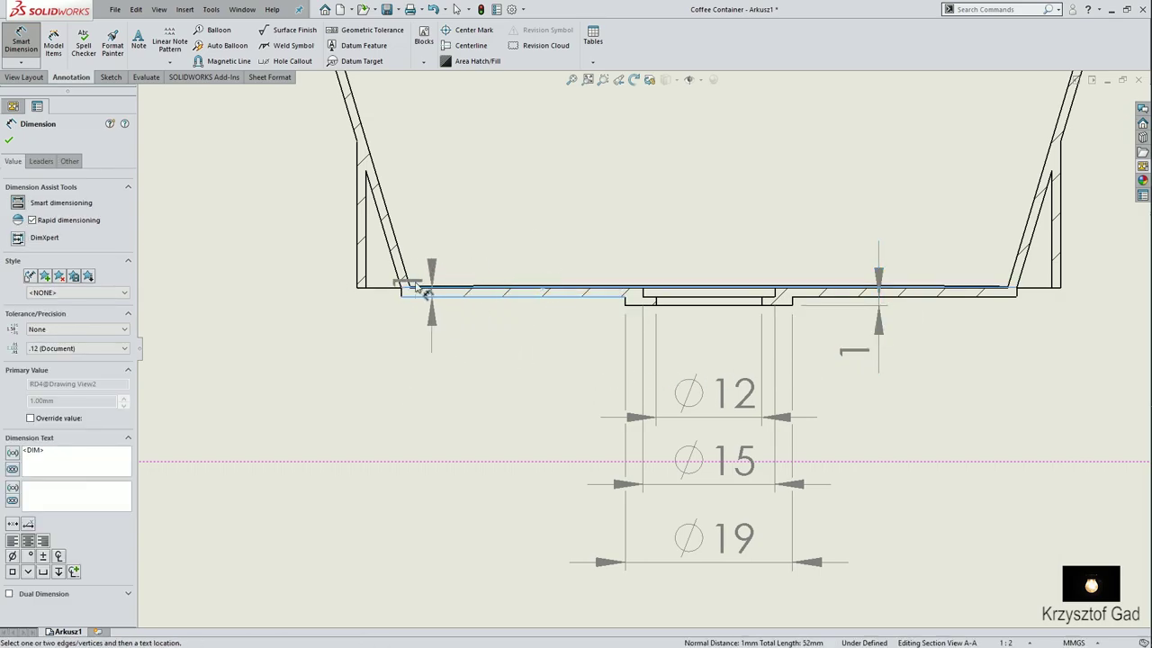
click(276, 358)
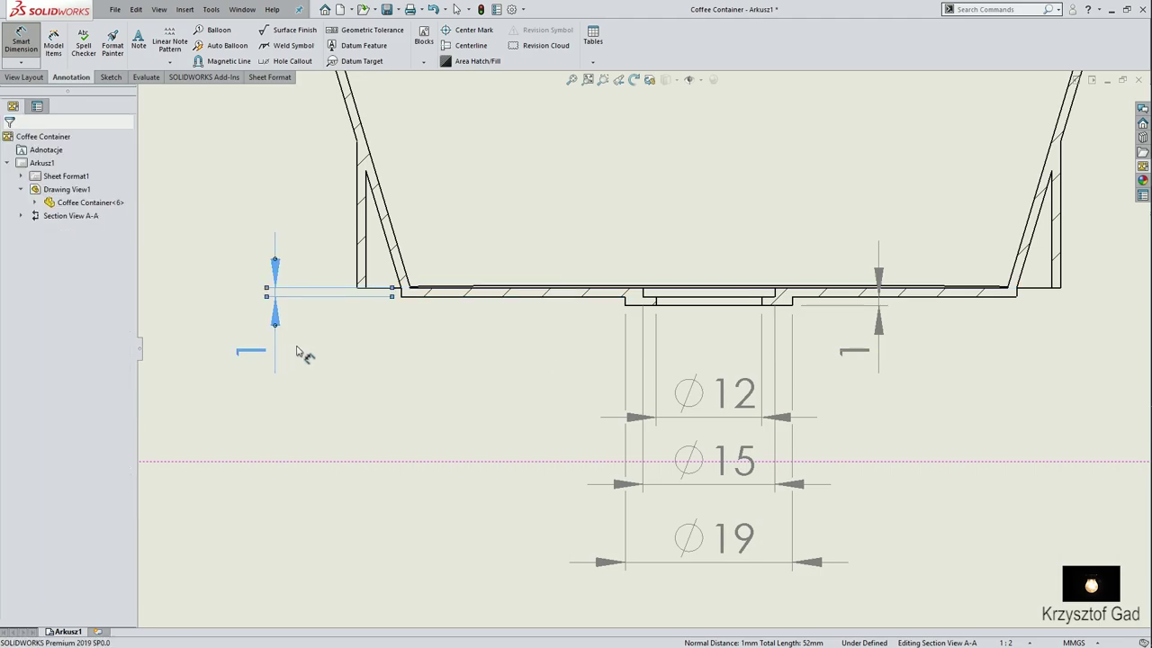
click(363, 261)
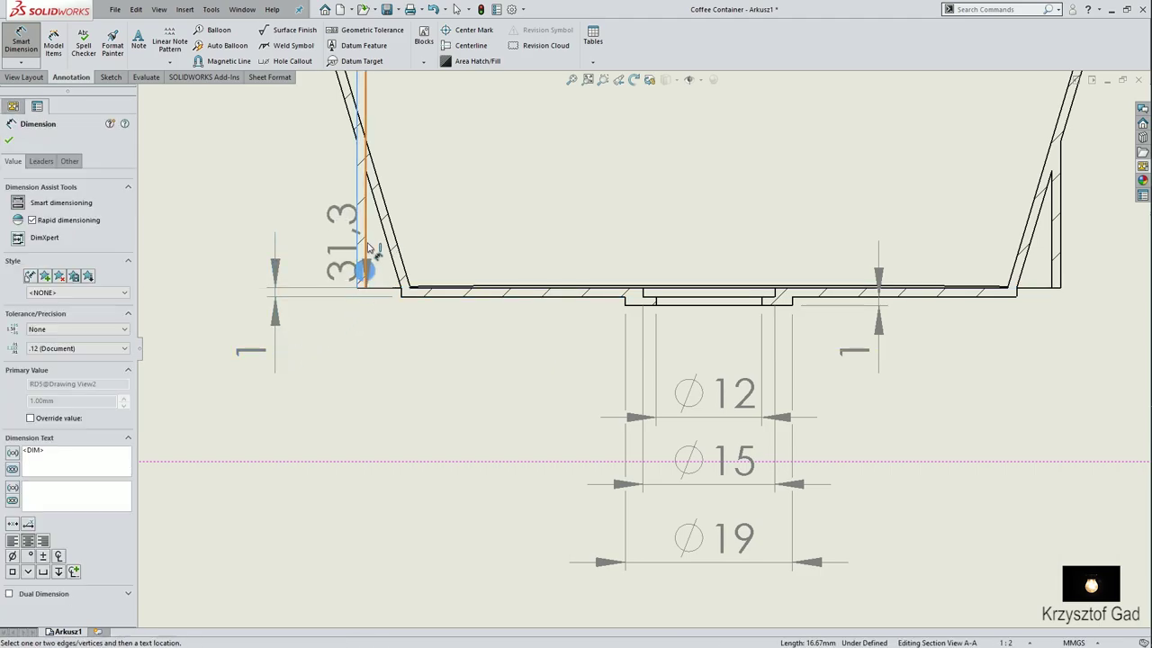
click(364, 239)
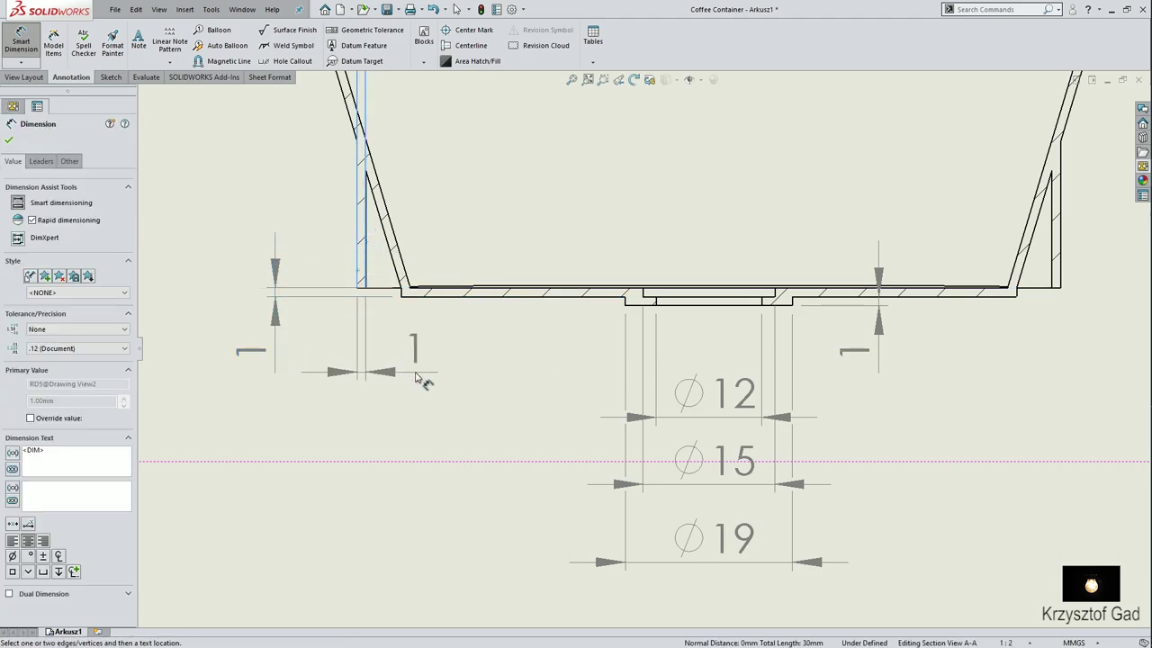
click(417, 378)
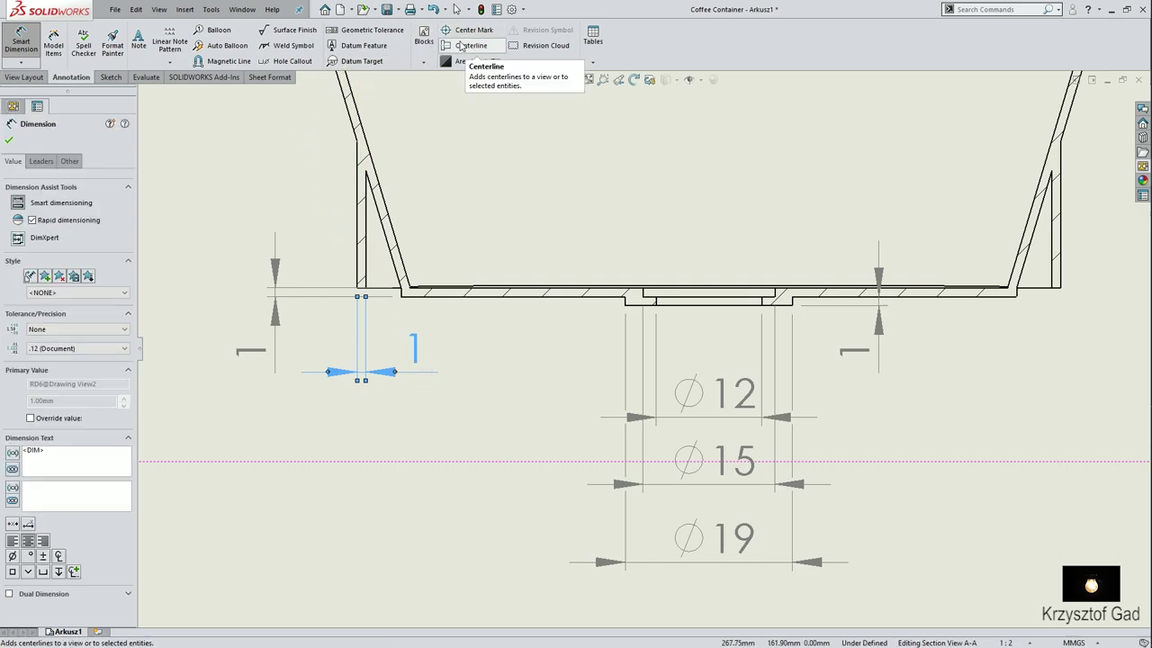
Add a centerline to section A-A between its left and right rim edges.
click(460, 45)
scroll(450, 90, up, 1)
scroll(449, 90, up, 1)
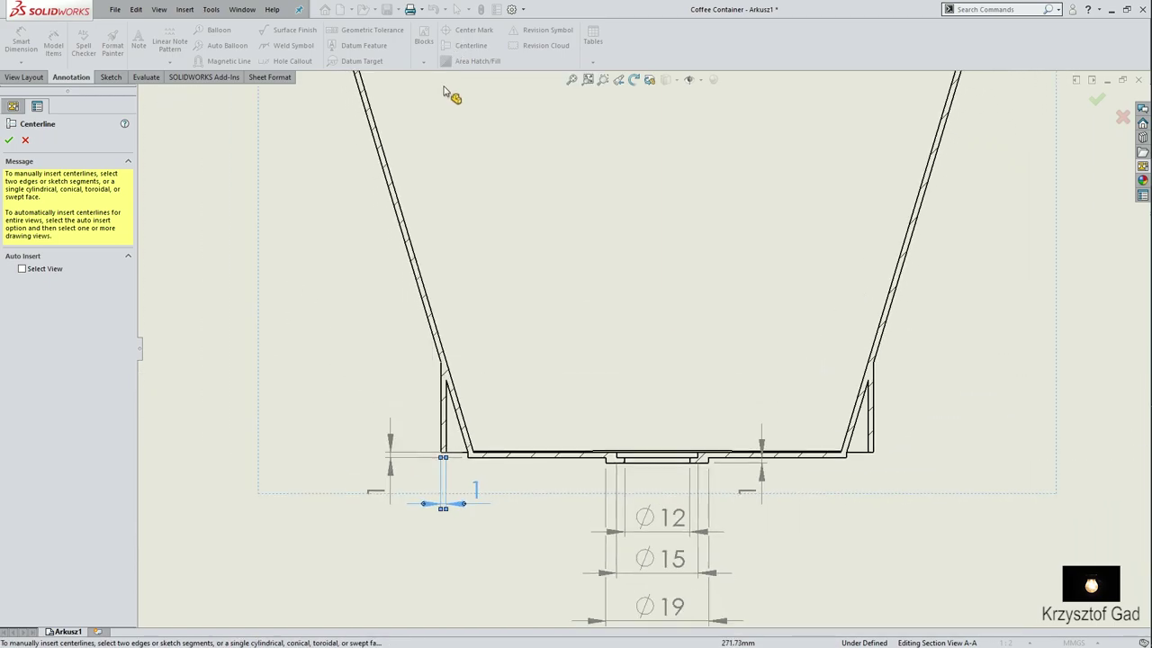
scroll(441, 104, up, 1)
scroll(432, 116, up, 1)
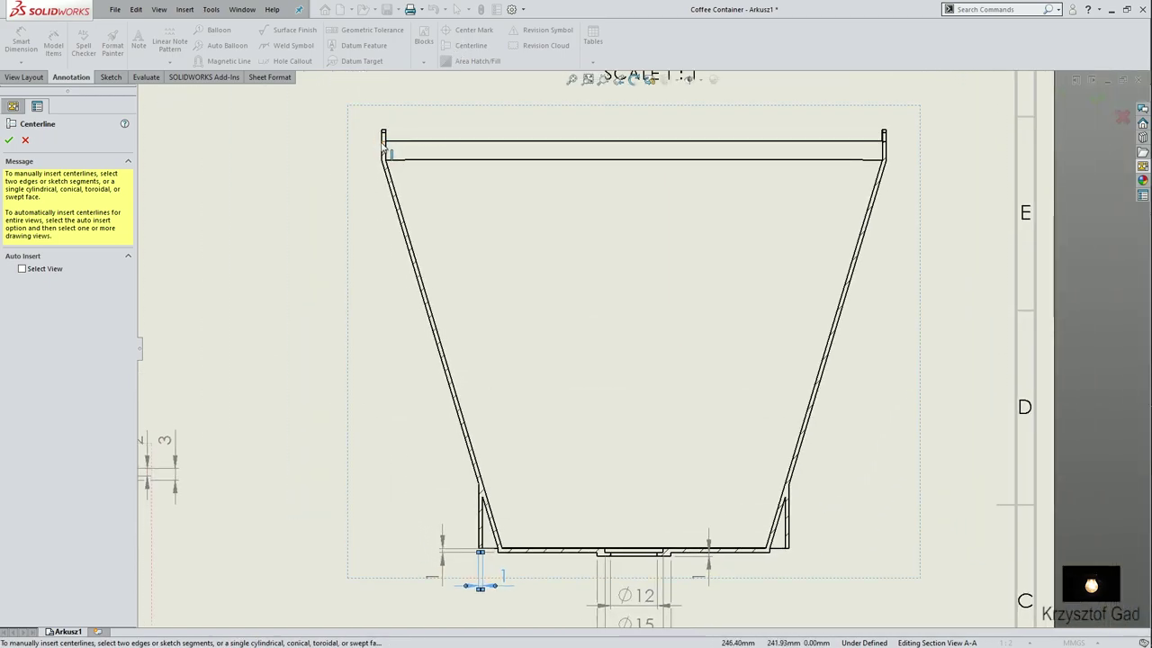
click(383, 160)
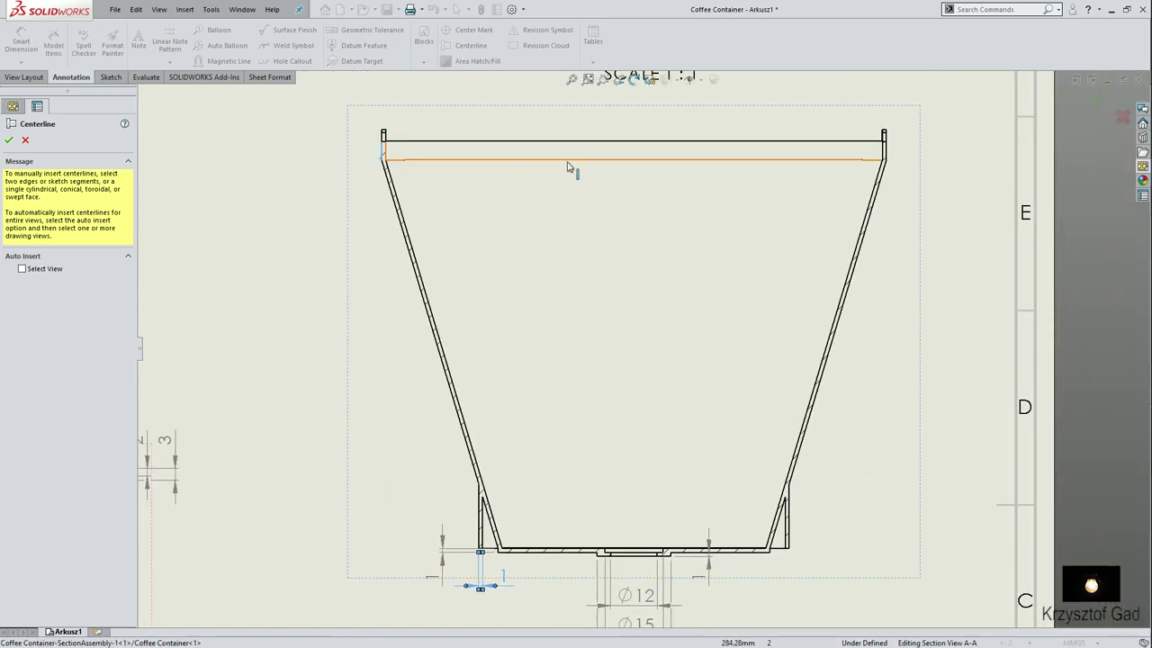
click(889, 160)
key(Return)
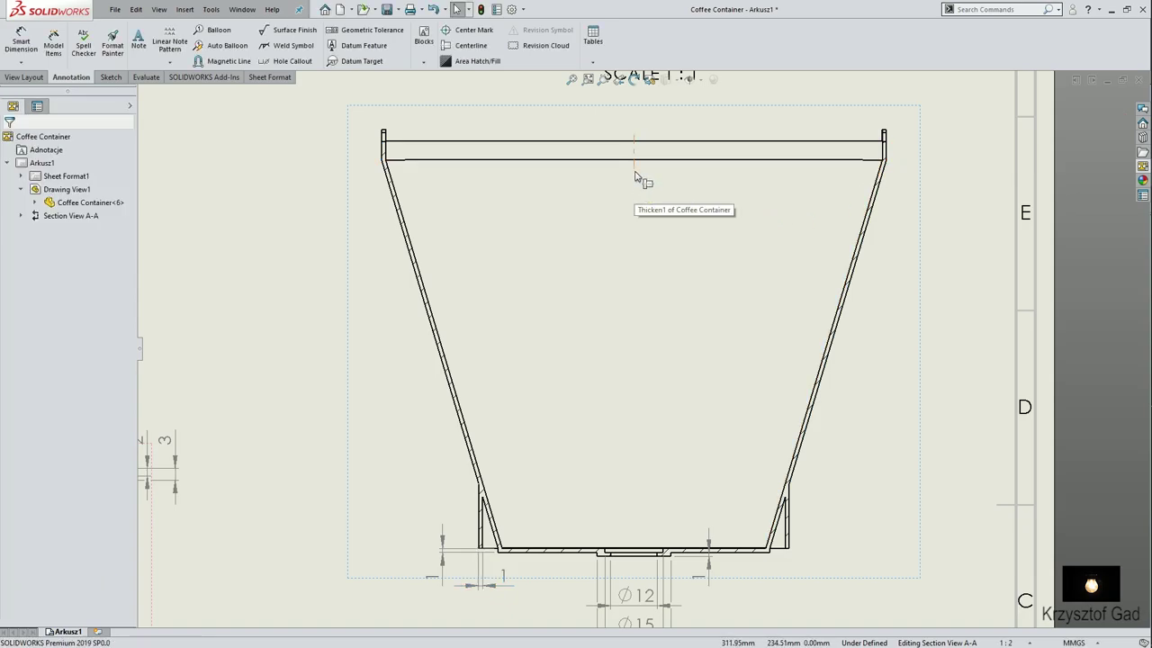
Extend the centerline down through section A-A and fit the whole sheet.
drag(634, 173, 634, 367)
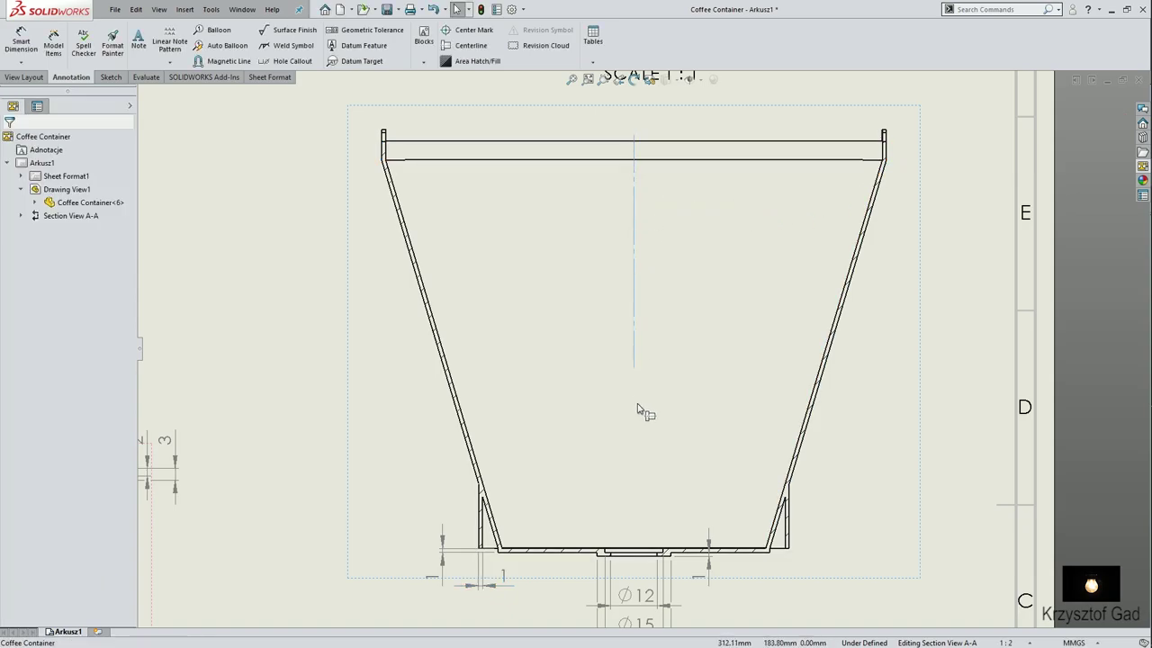
click(661, 569)
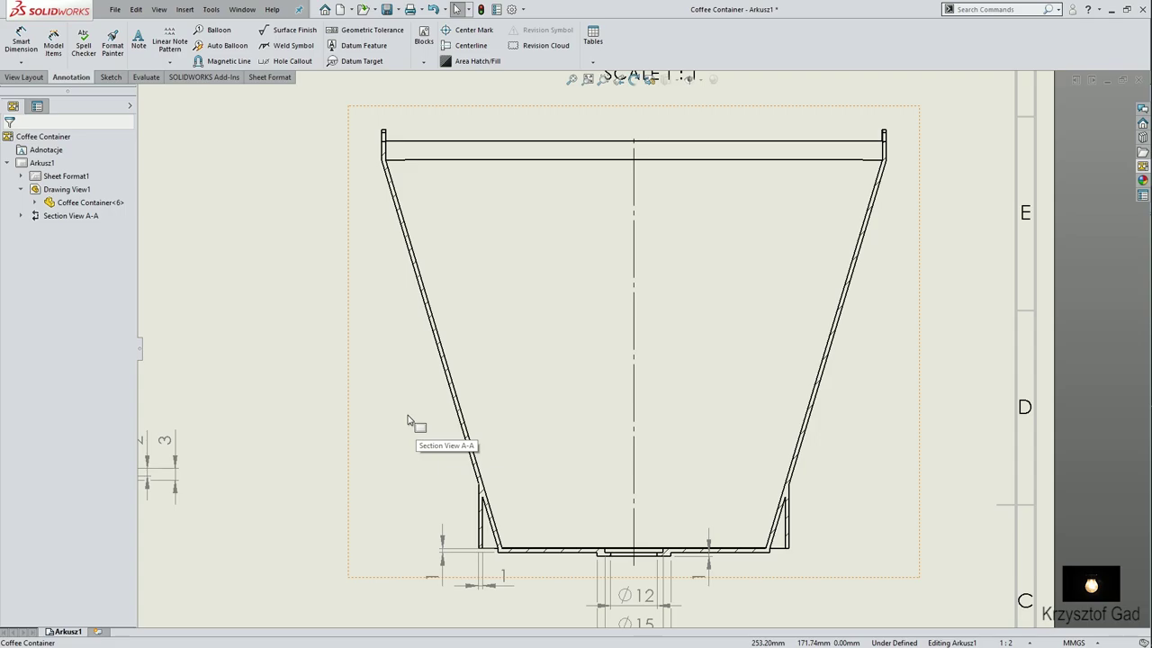
key(f)
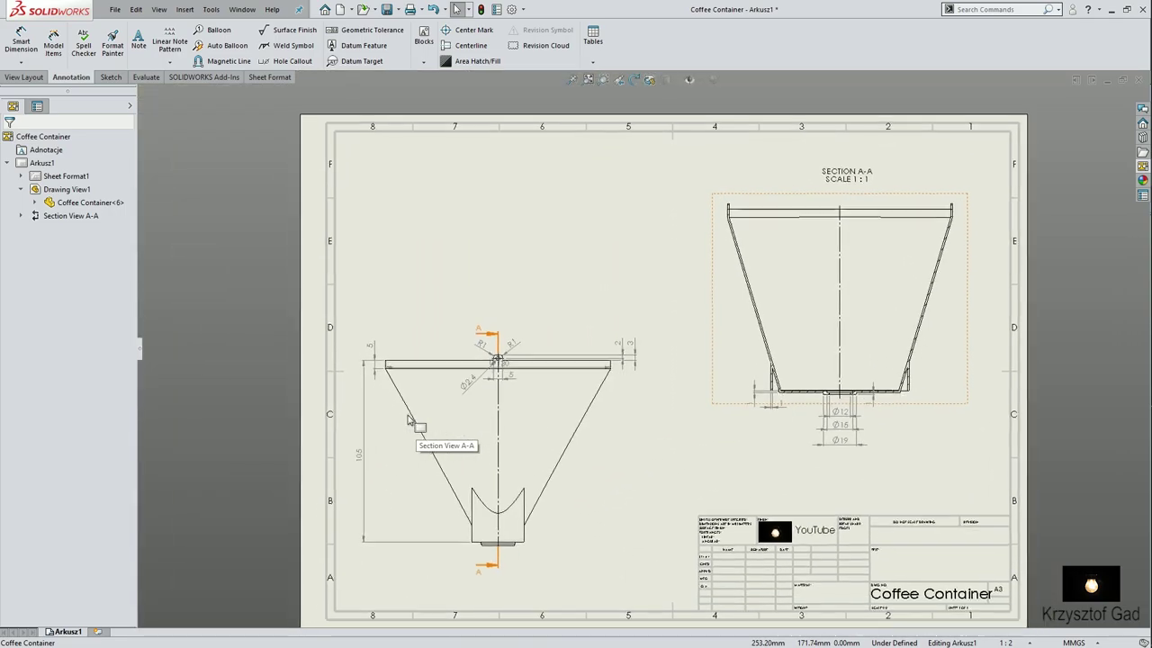
Project a top view above the front view and delete its center mark.
click(25, 76)
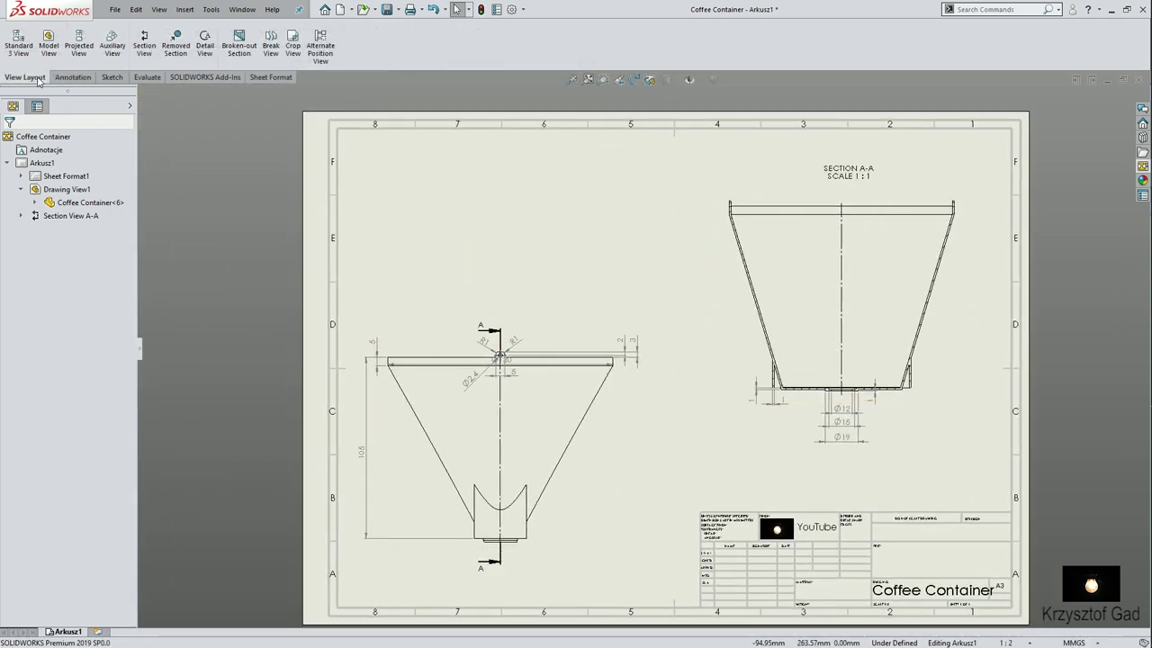
click(79, 45)
click(442, 402)
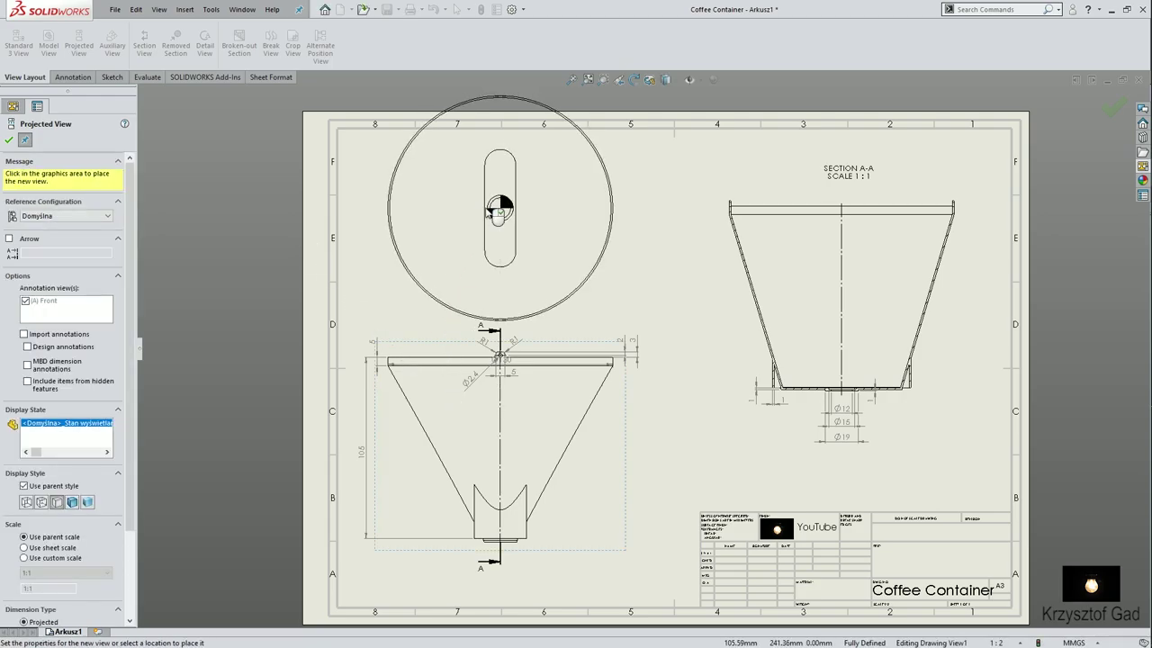
click(497, 211)
click(496, 216)
key(Delete)
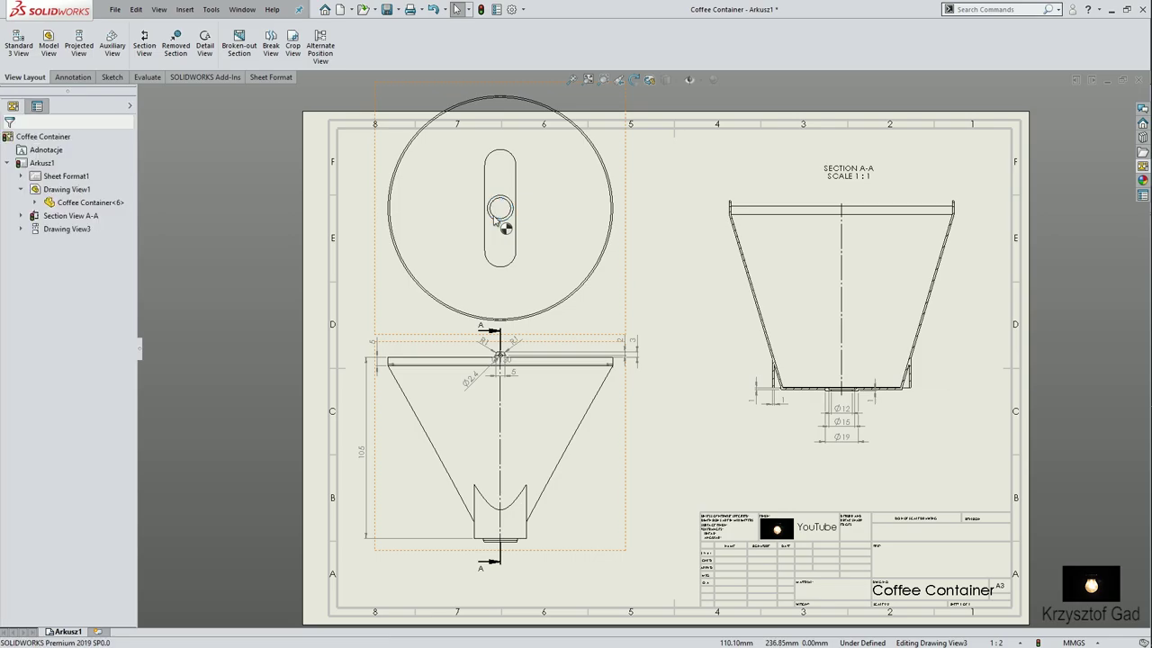
Switch the sheet's projection type to third angle, then select the top view, Drawing View3.
right_click(36, 162)
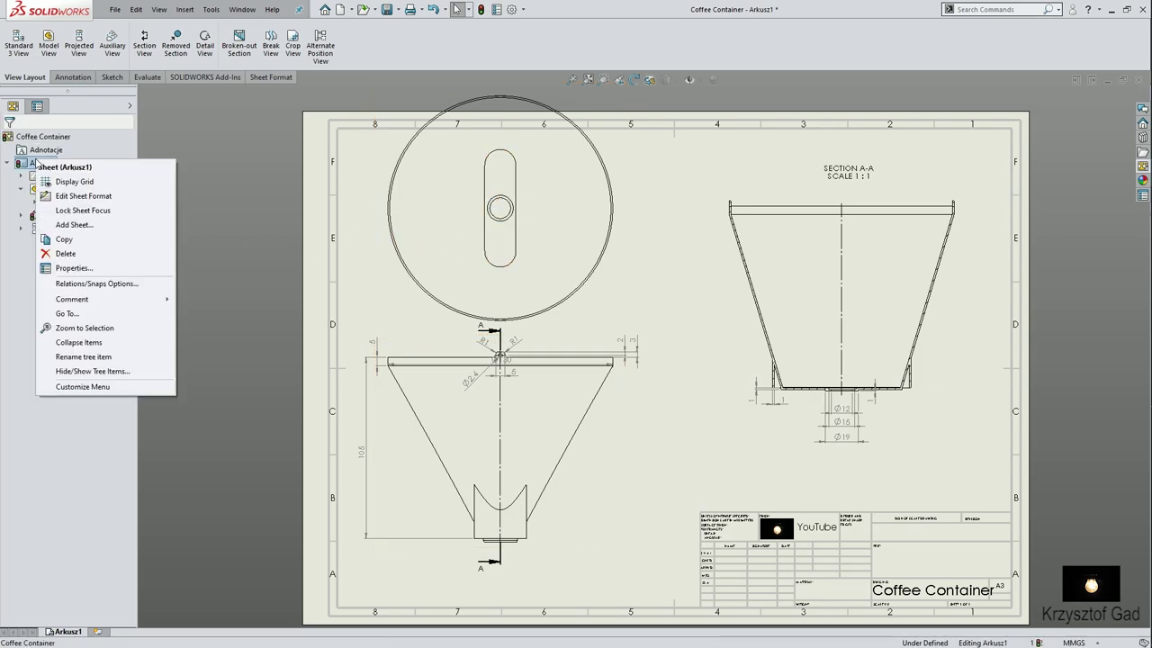
click(55, 274)
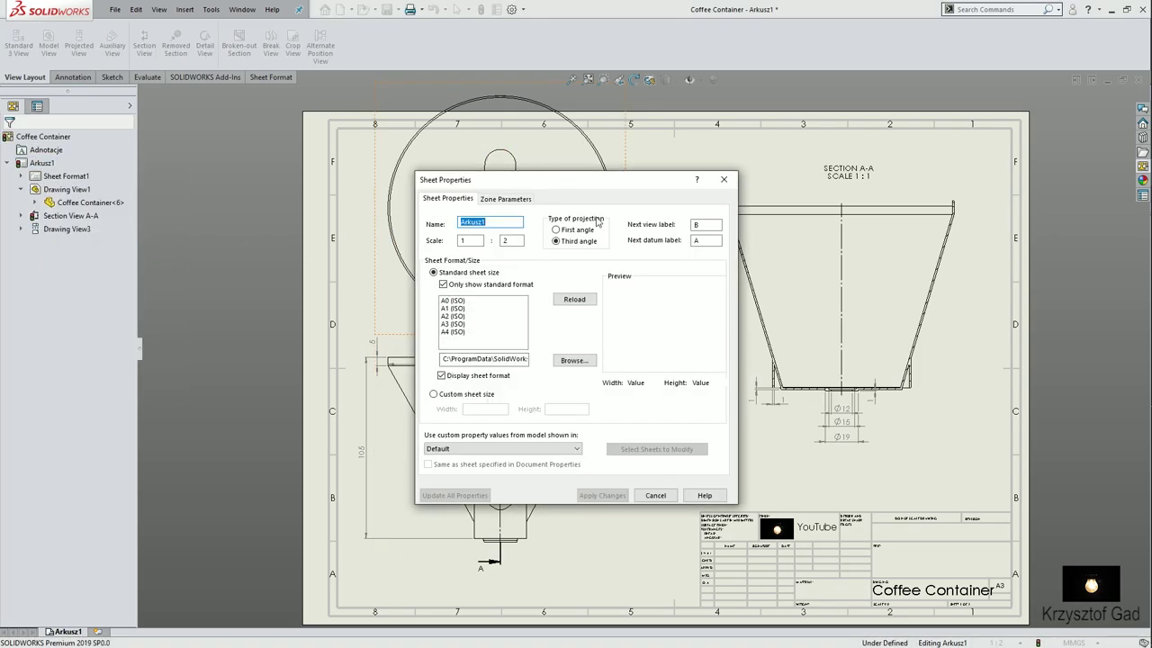
click(622, 494)
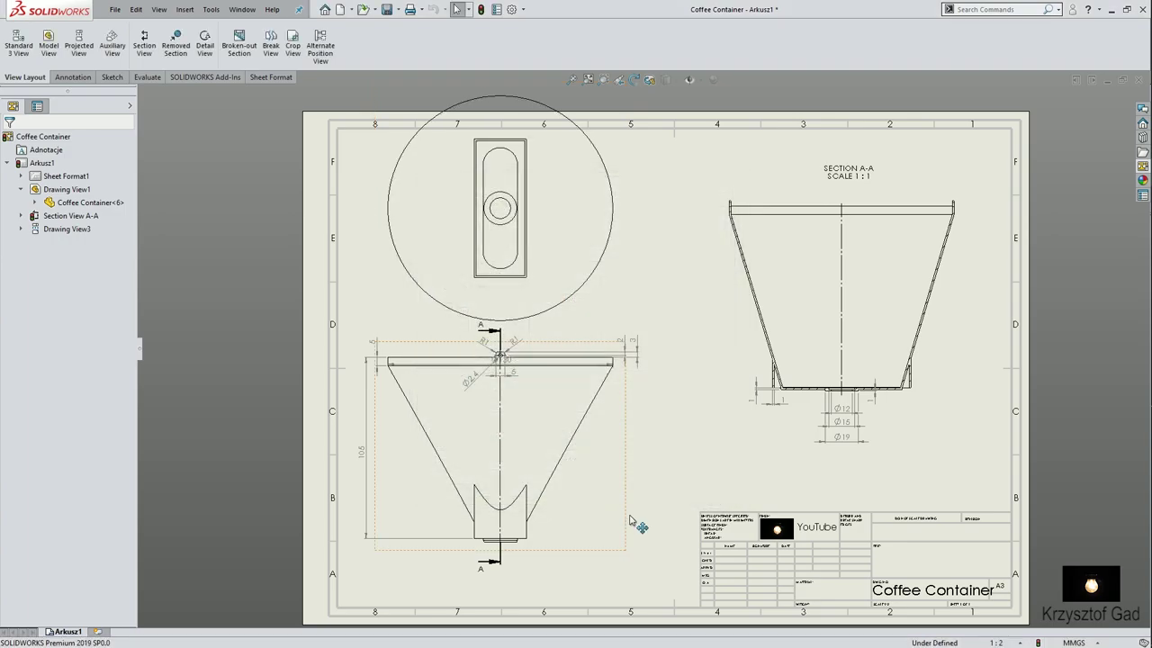
click(628, 249)
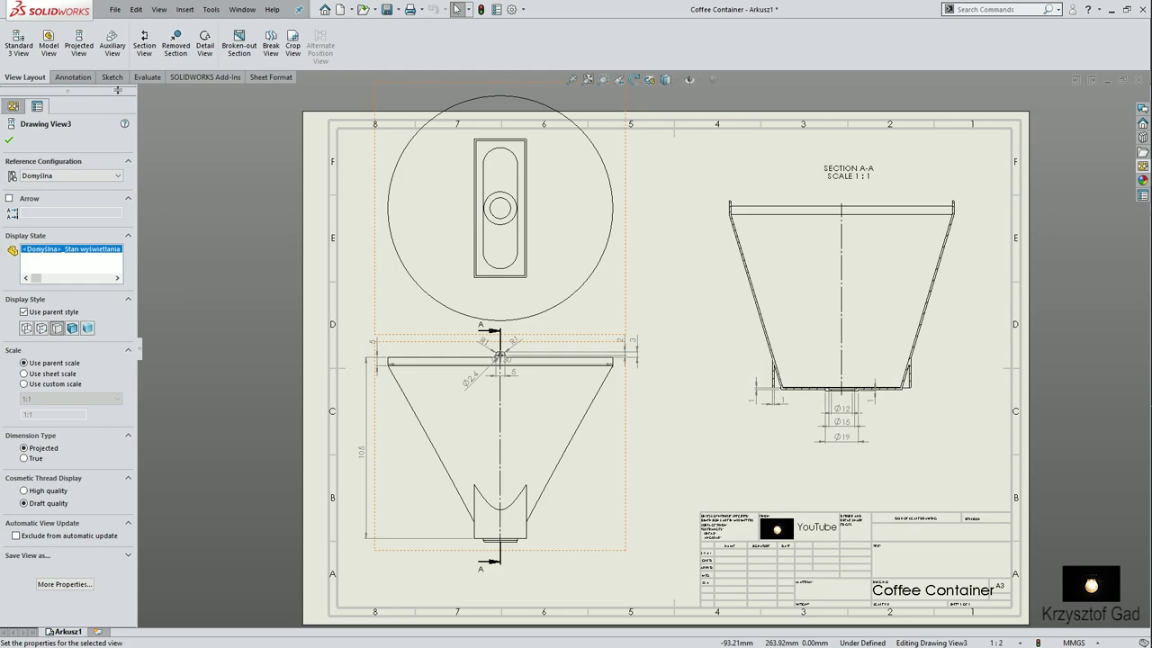
Sketch a closed four-line rectangle from the circle's centre enclosing the lower half of the top view.
click(112, 78)
click(51, 34)
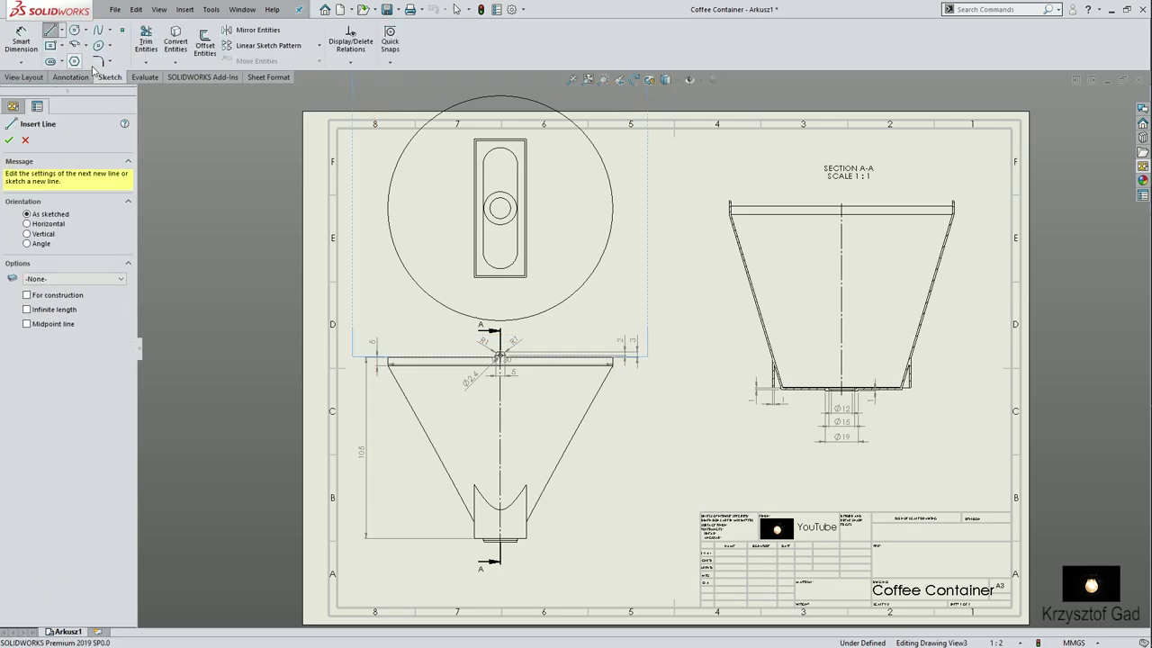
click(500, 208)
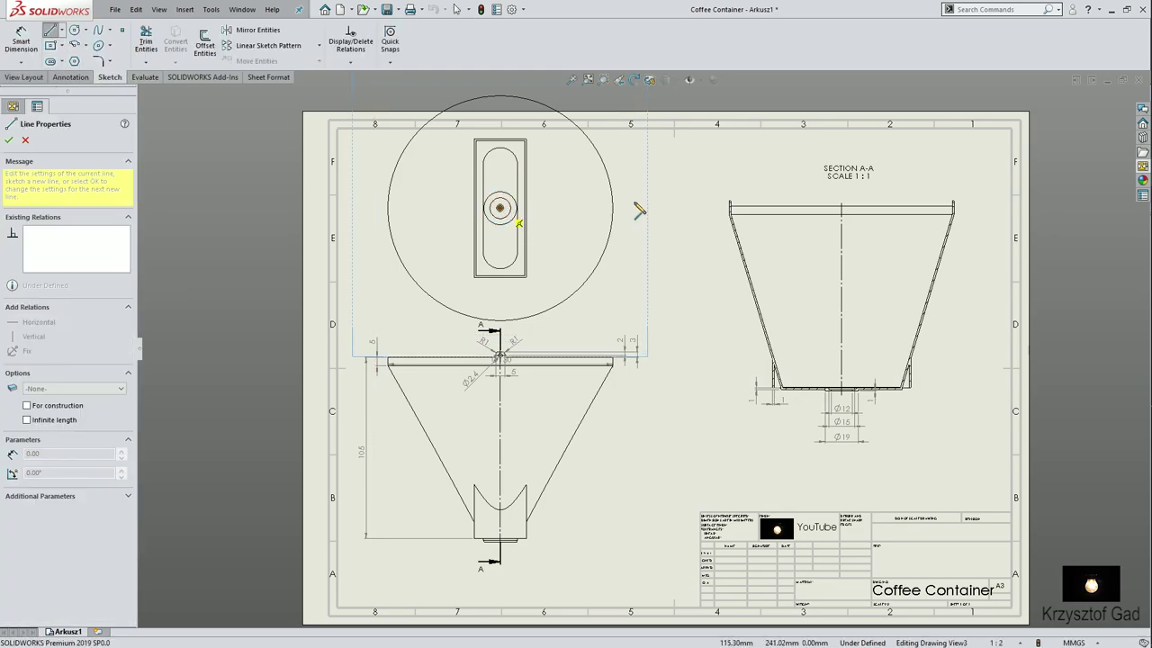
click(644, 208)
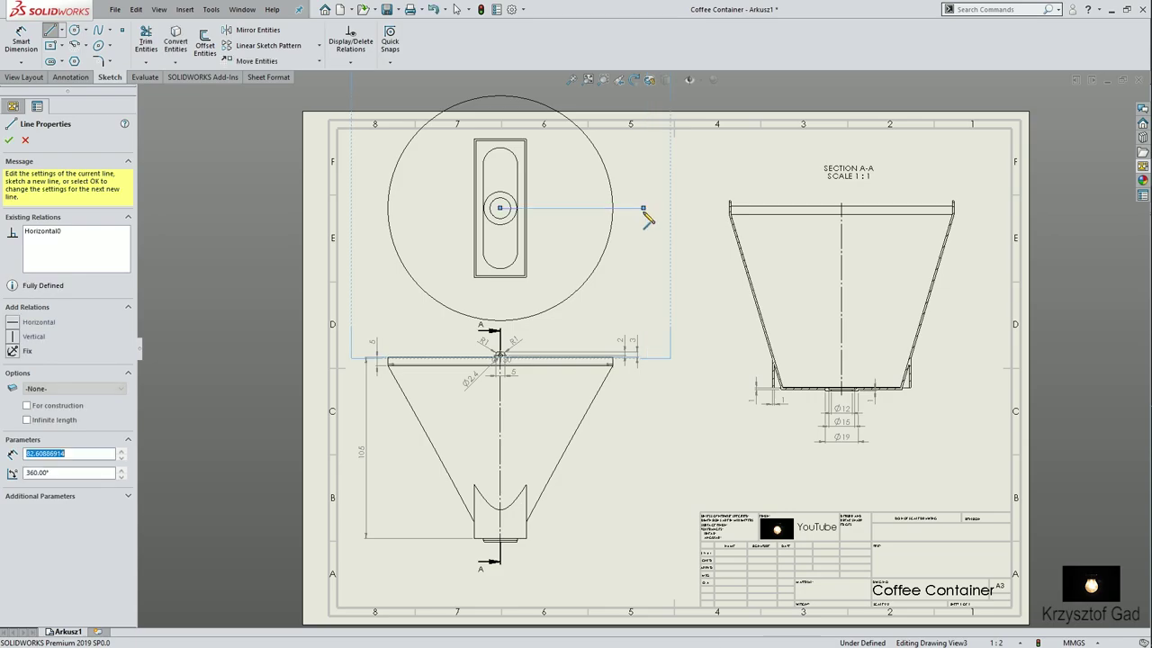
click(638, 329)
click(368, 329)
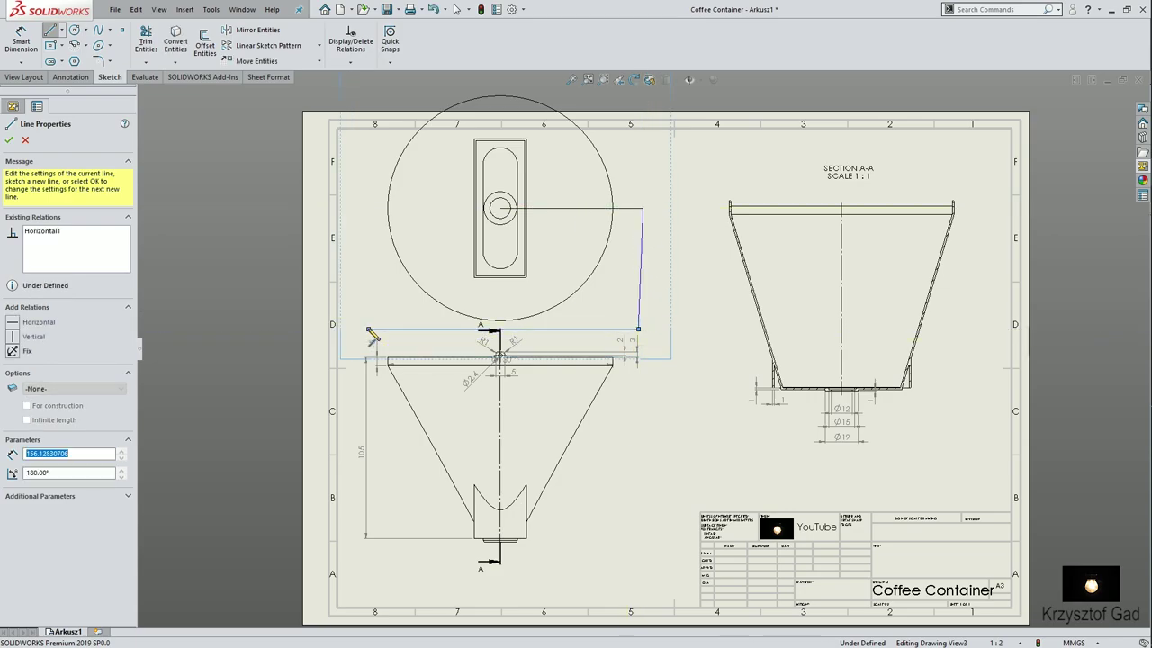
click(356, 208)
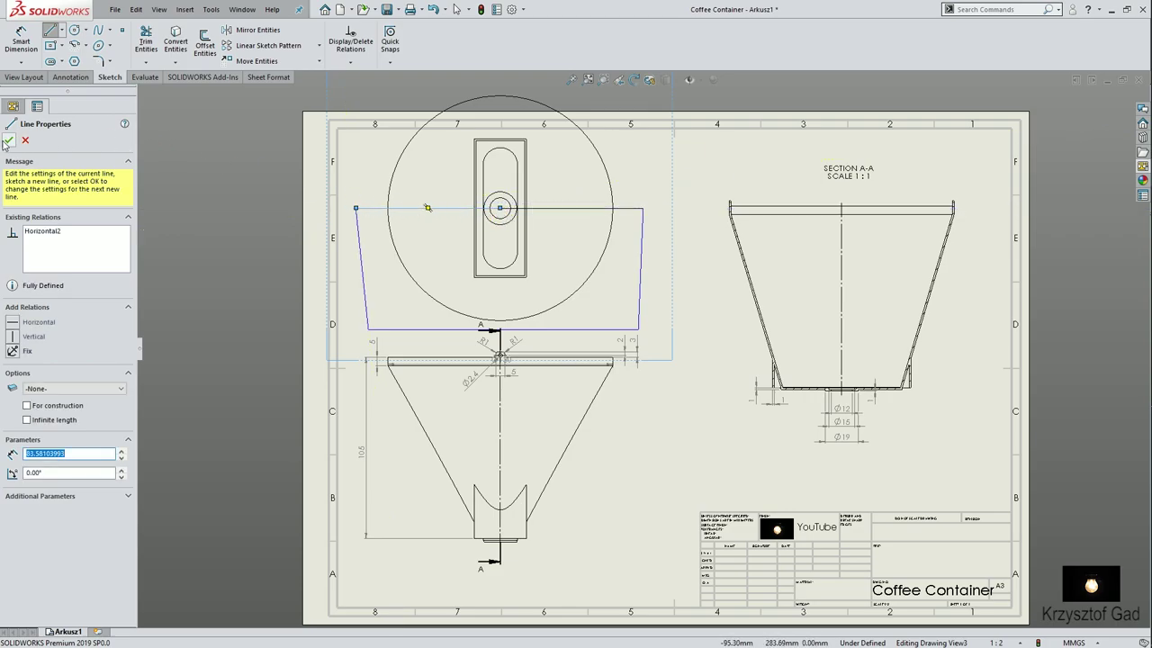
click(7, 142)
click(11, 141)
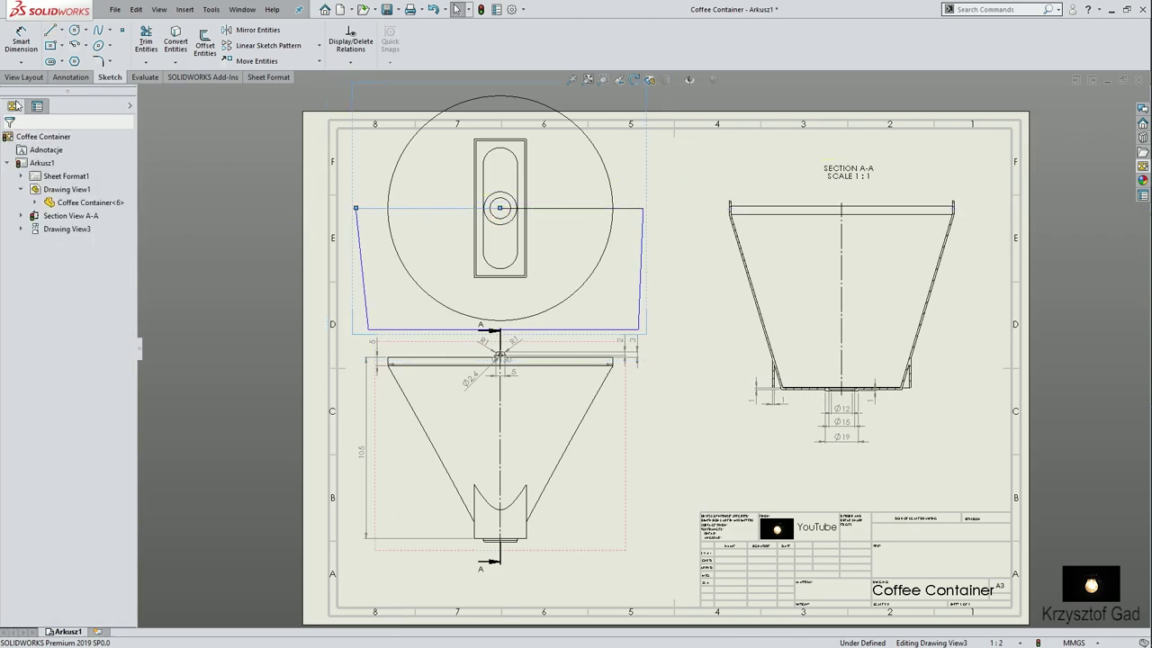
click(11, 78)
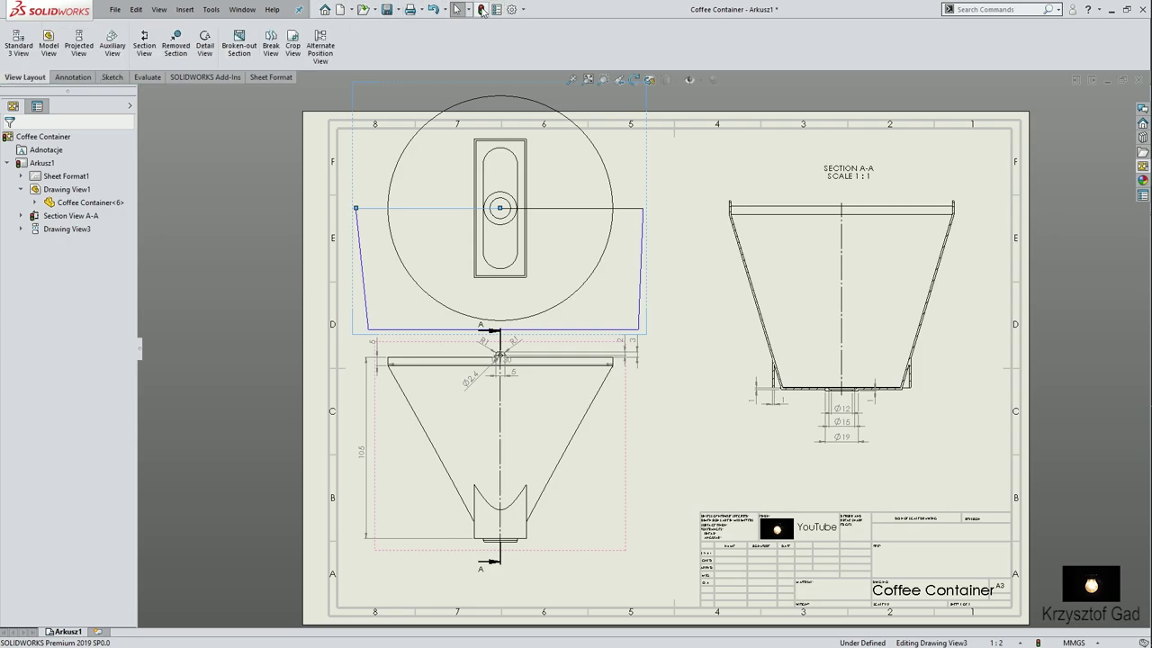
Crop the top view to the sketched profile and add a centre mark on the slot's arc.
click(293, 45)
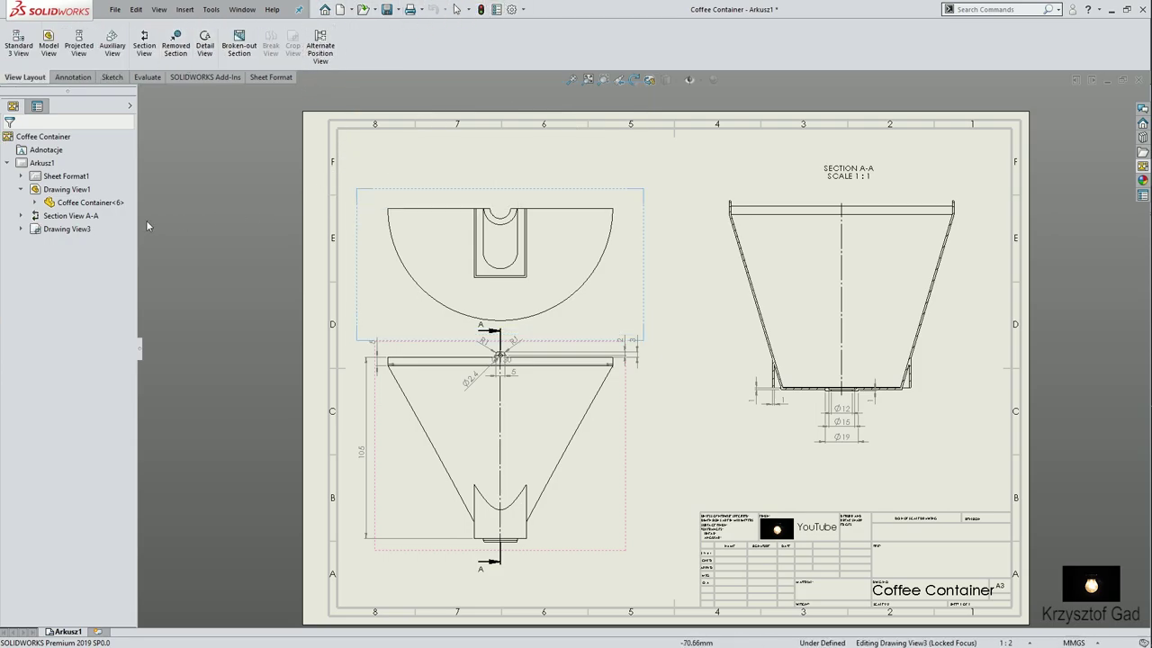
click(74, 78)
click(468, 29)
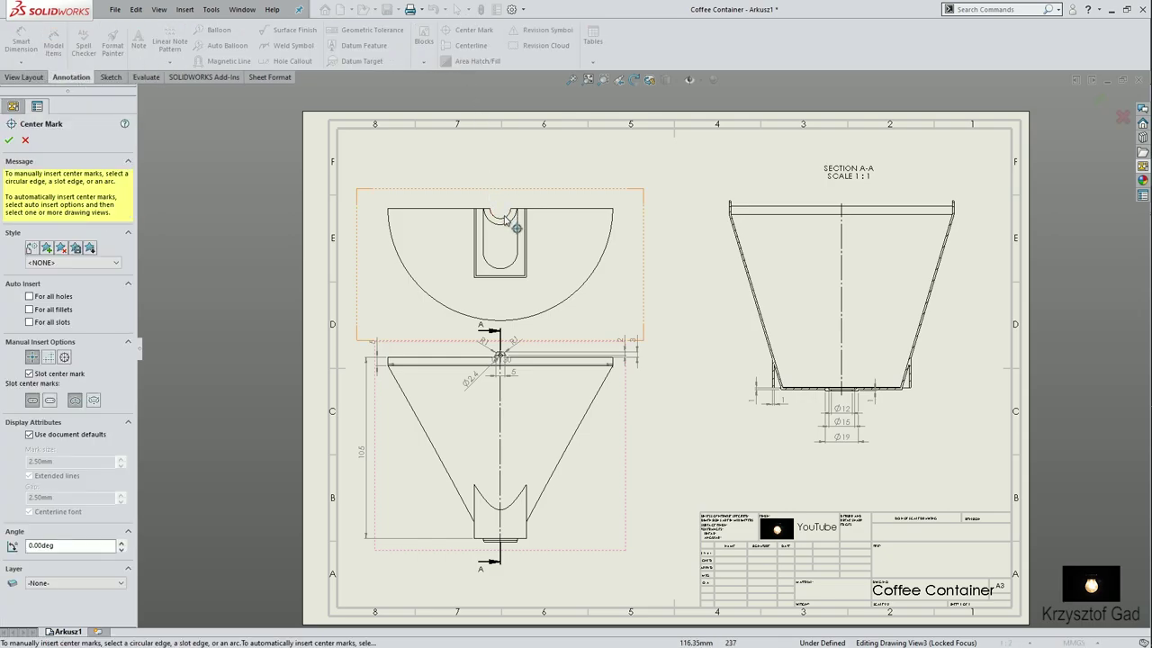
click(502, 222)
key(Escape)
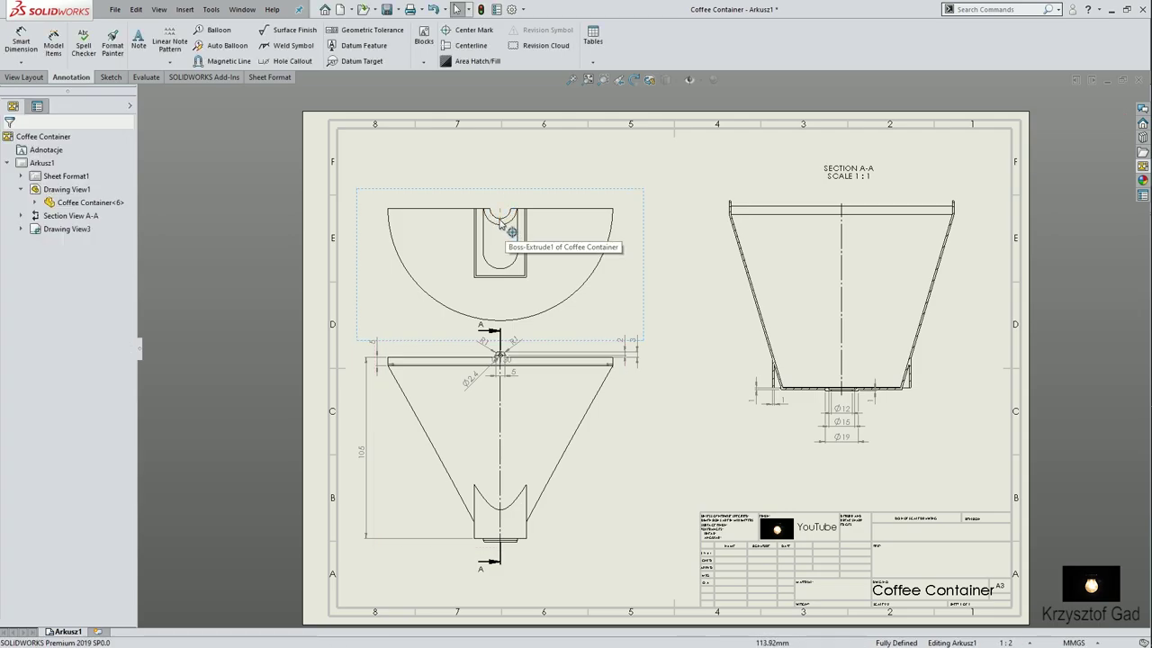
Extend the centre mark's line down the view and move the top view higher.
click(501, 223)
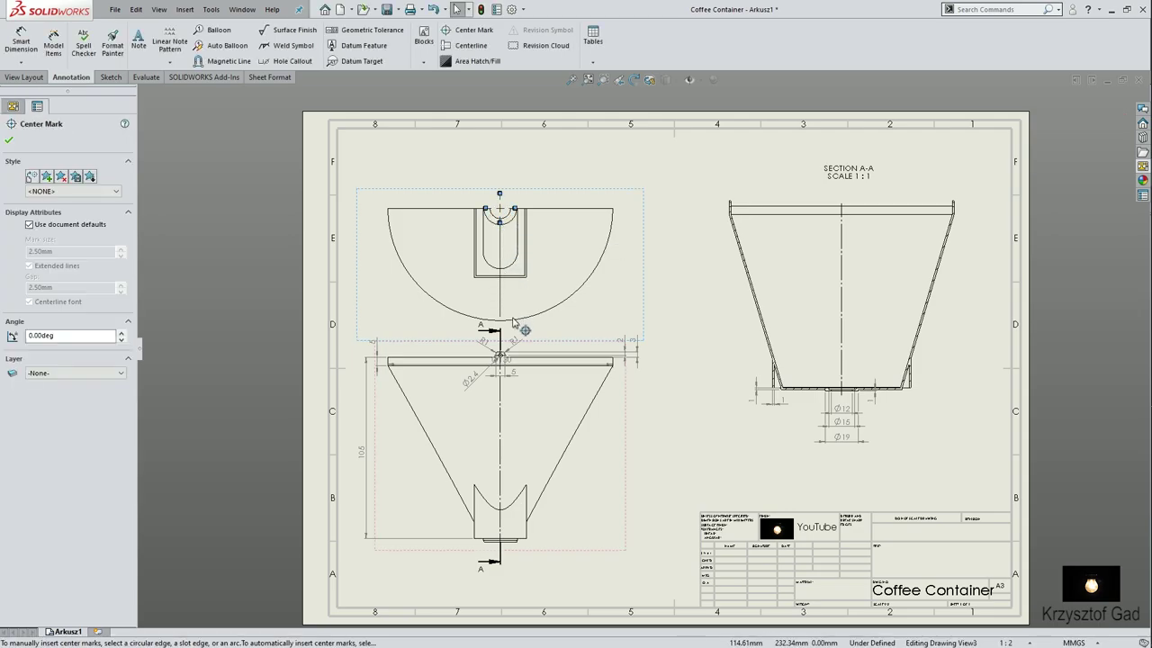
drag(513, 330, 508, 326)
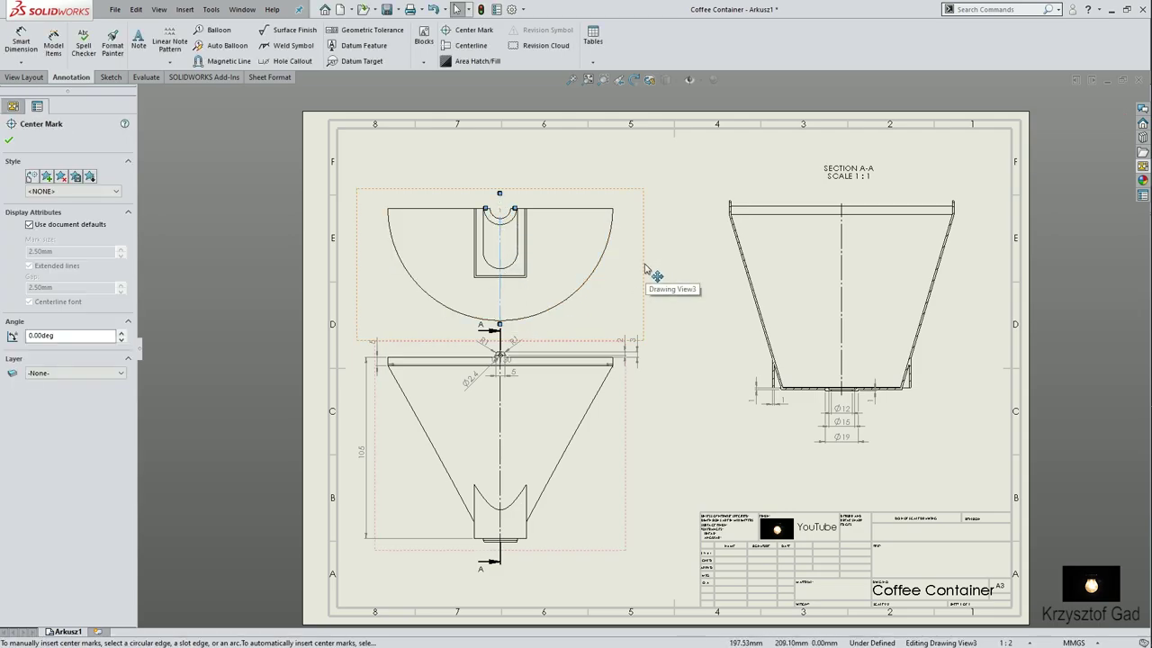
drag(645, 267, 645, 222)
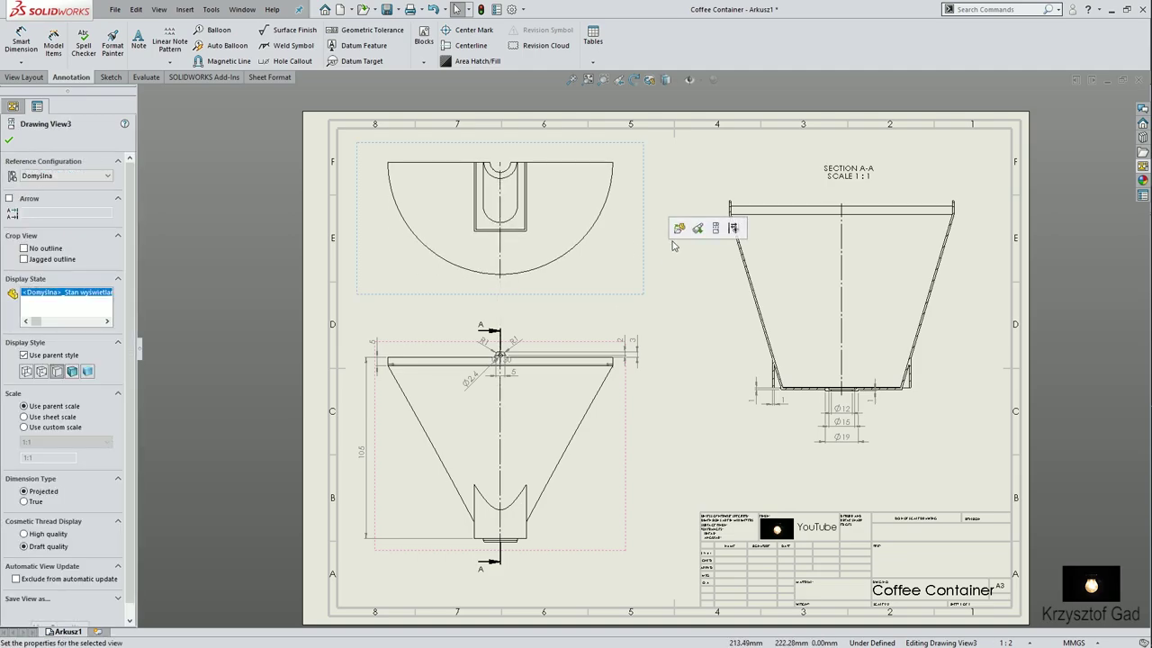
Dimension the slot's bottom arc with an R10 radius.
click(673, 245)
scroll(647, 234, down, 5)
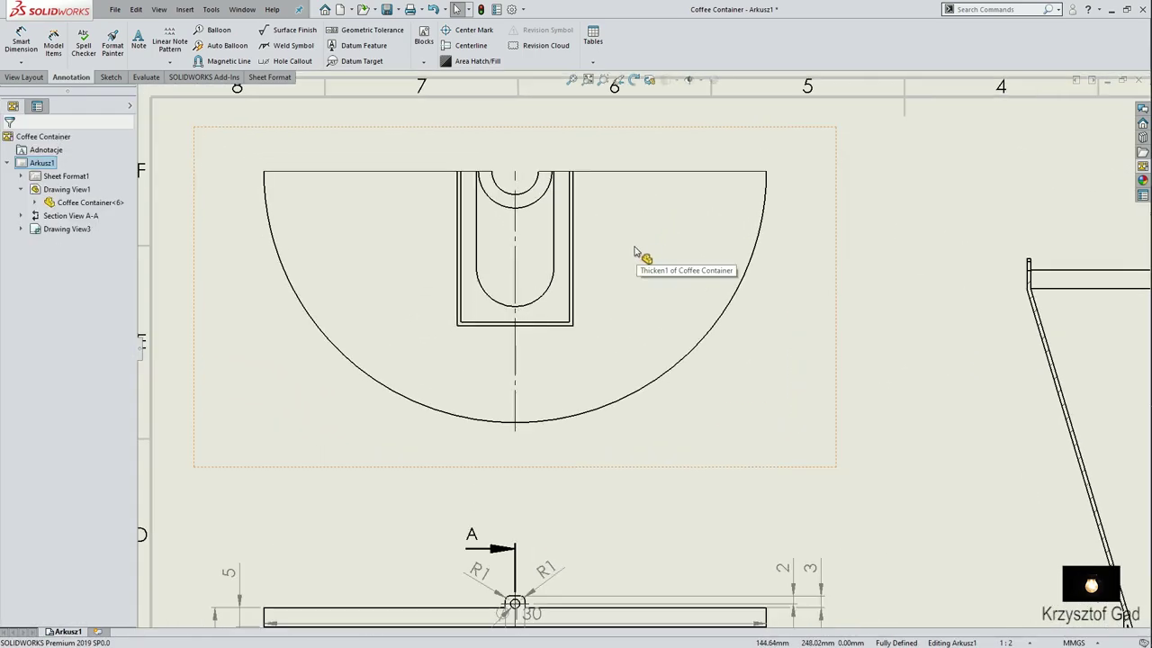
scroll(612, 236, down, 1)
click(21, 41)
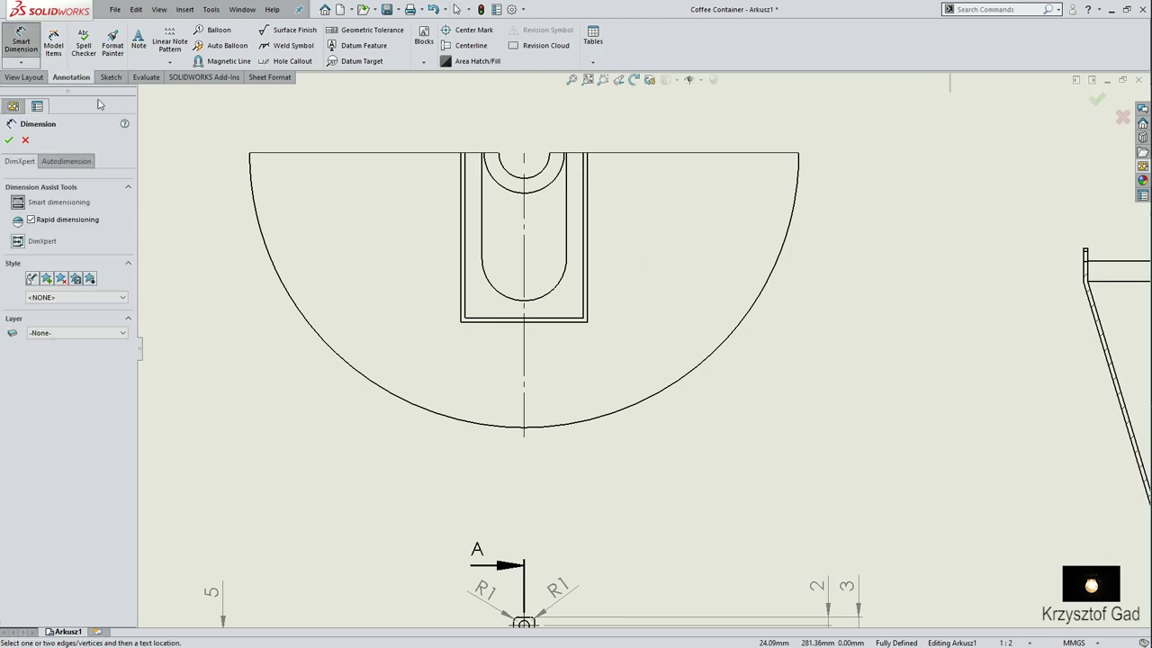
click(496, 294)
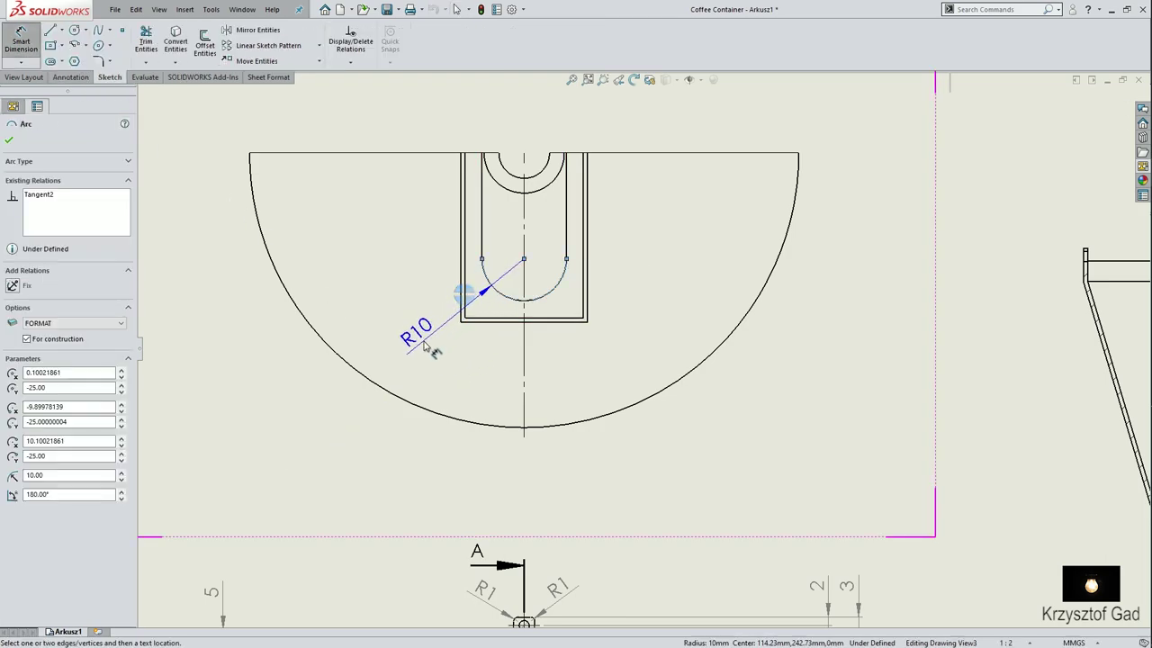
click(423, 335)
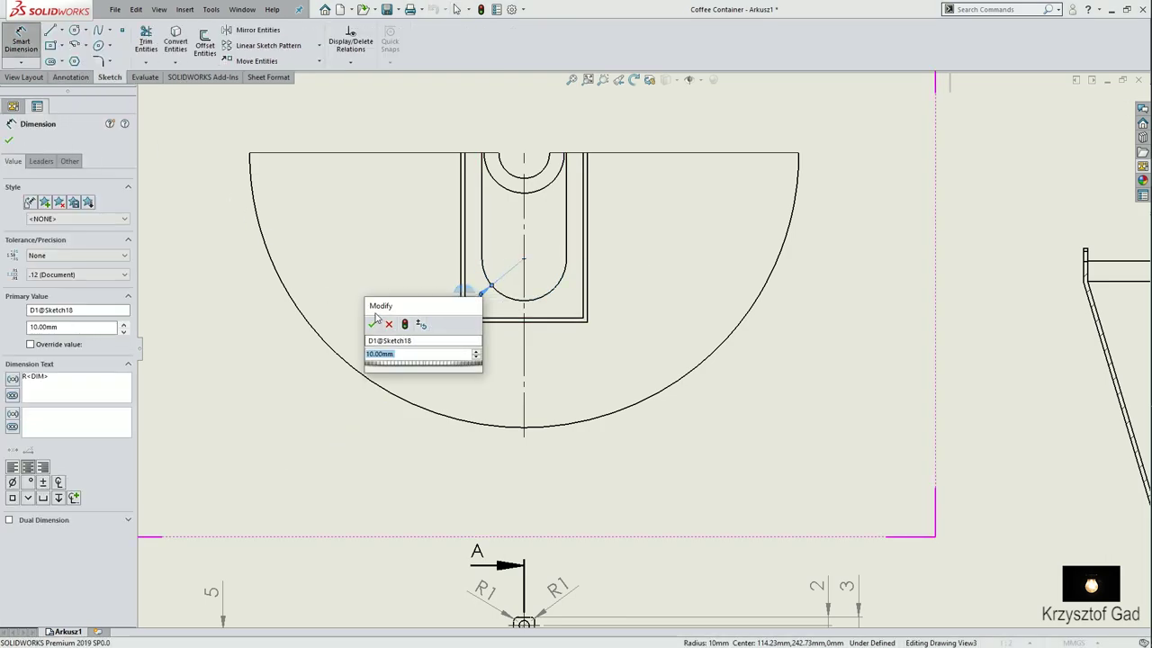
click(373, 325)
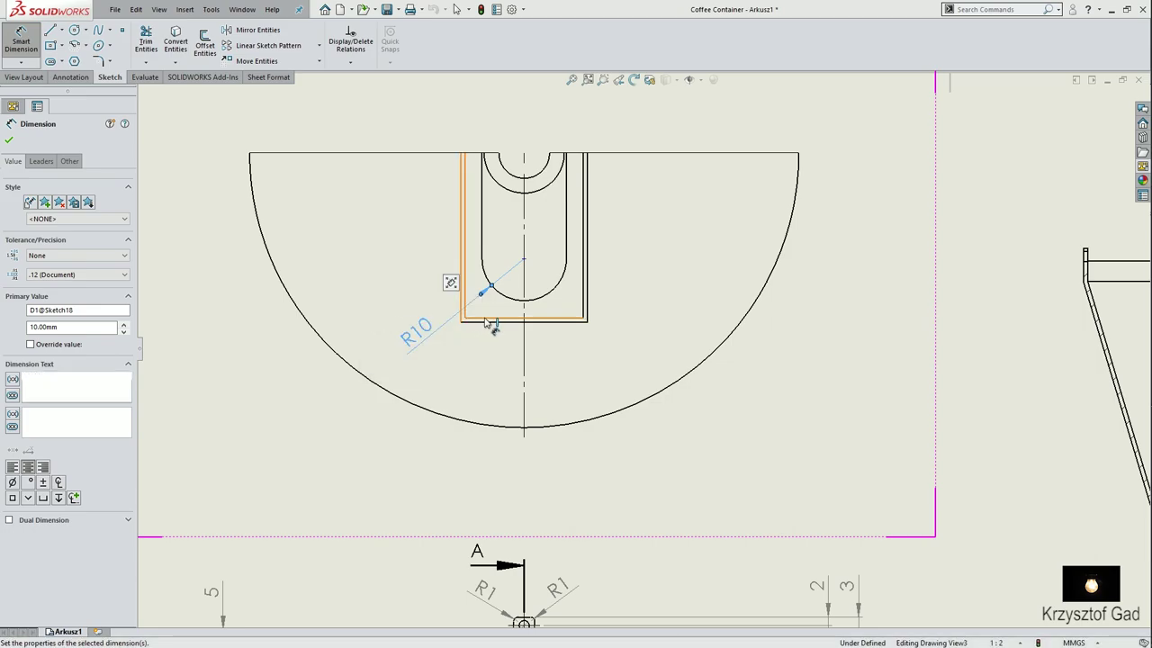
Add the 20 slot width and 30 outer width dimensions, enabling break lines on the 30.
click(481, 259)
click(565, 260)
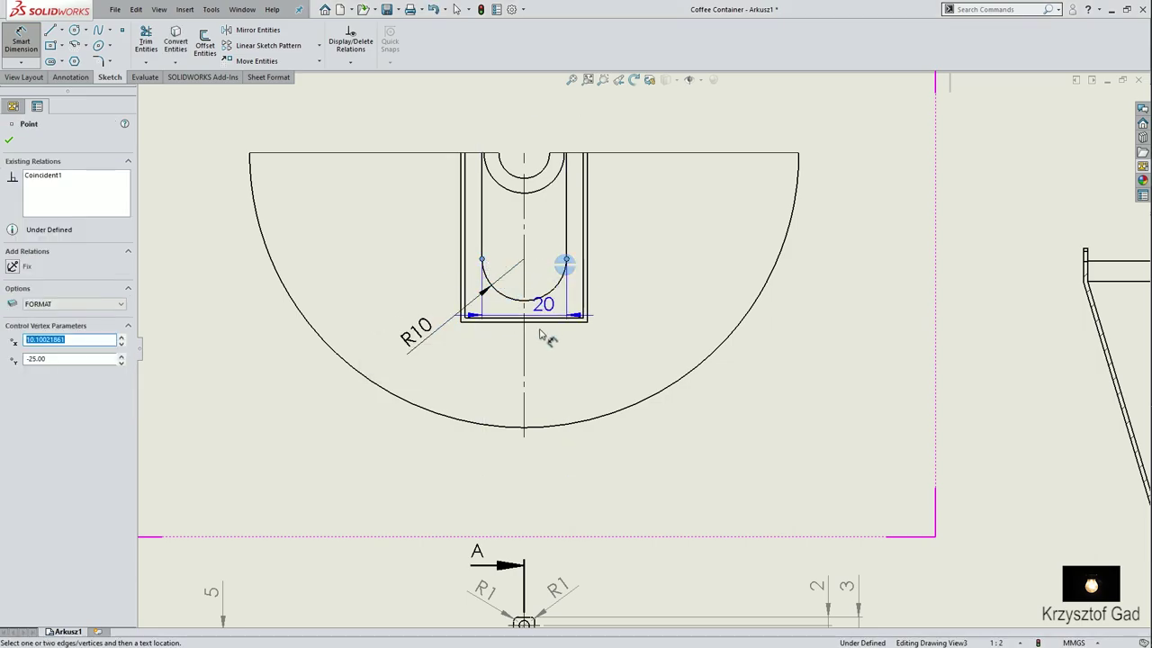
click(523, 468)
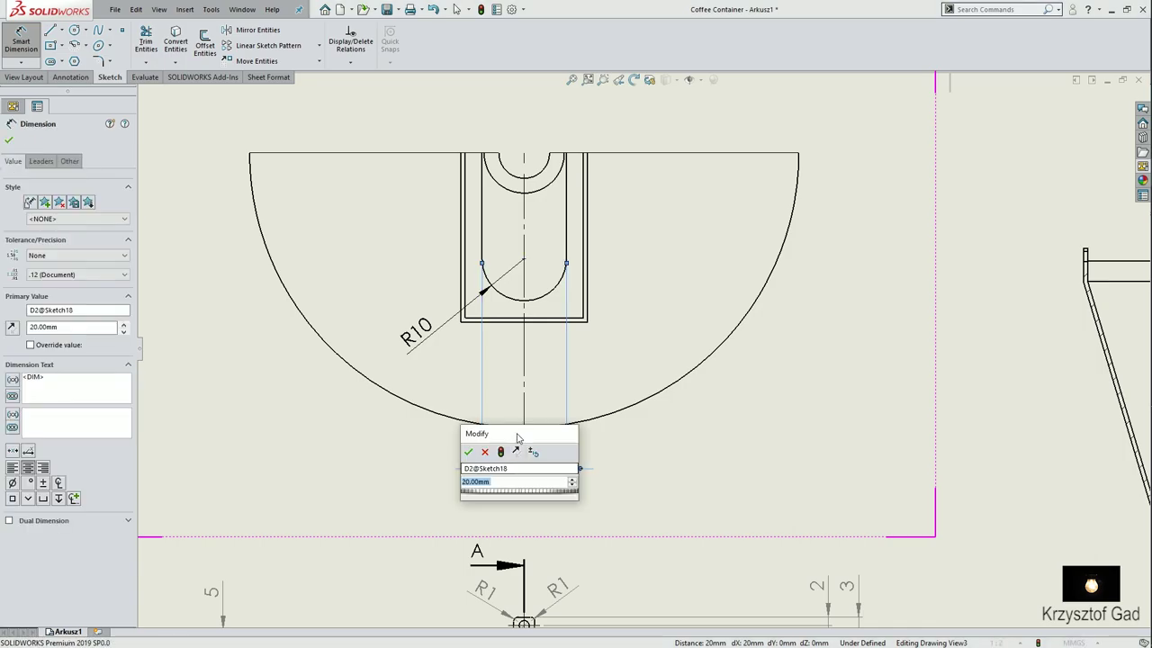
click(485, 453)
click(484, 321)
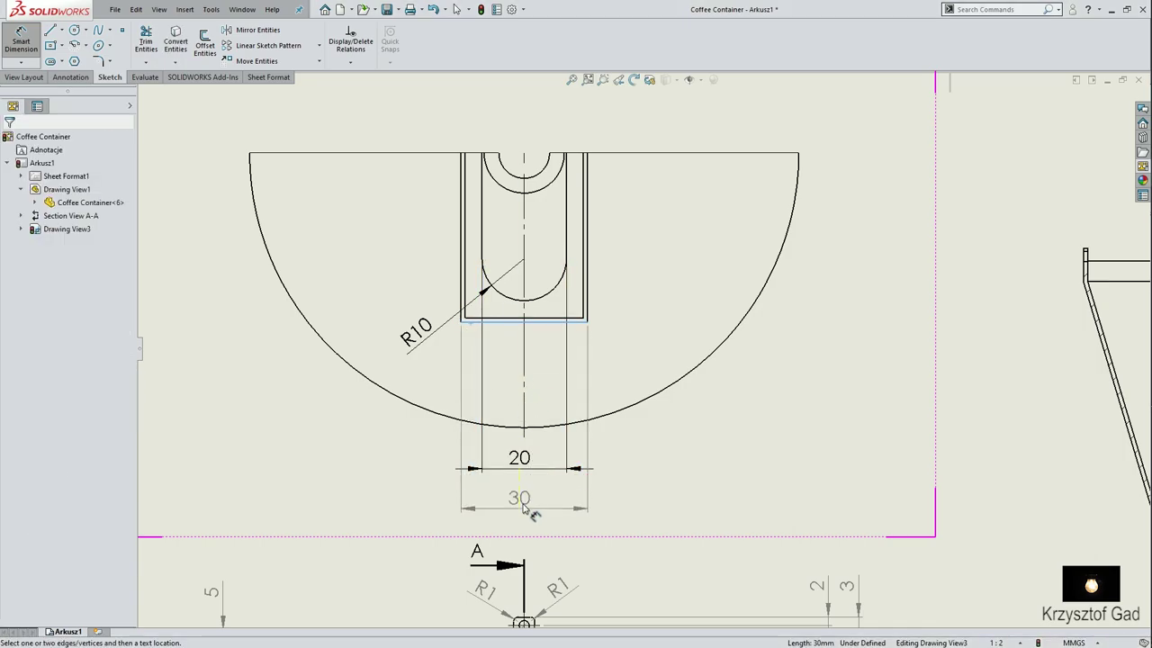
click(524, 509)
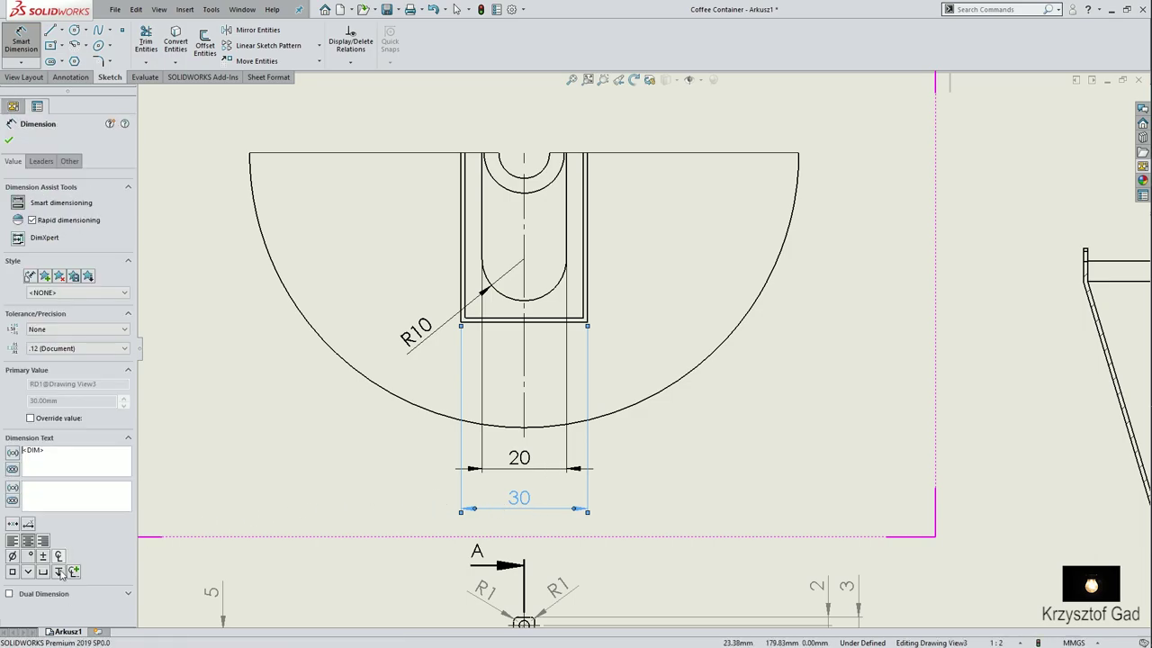
click(39, 162)
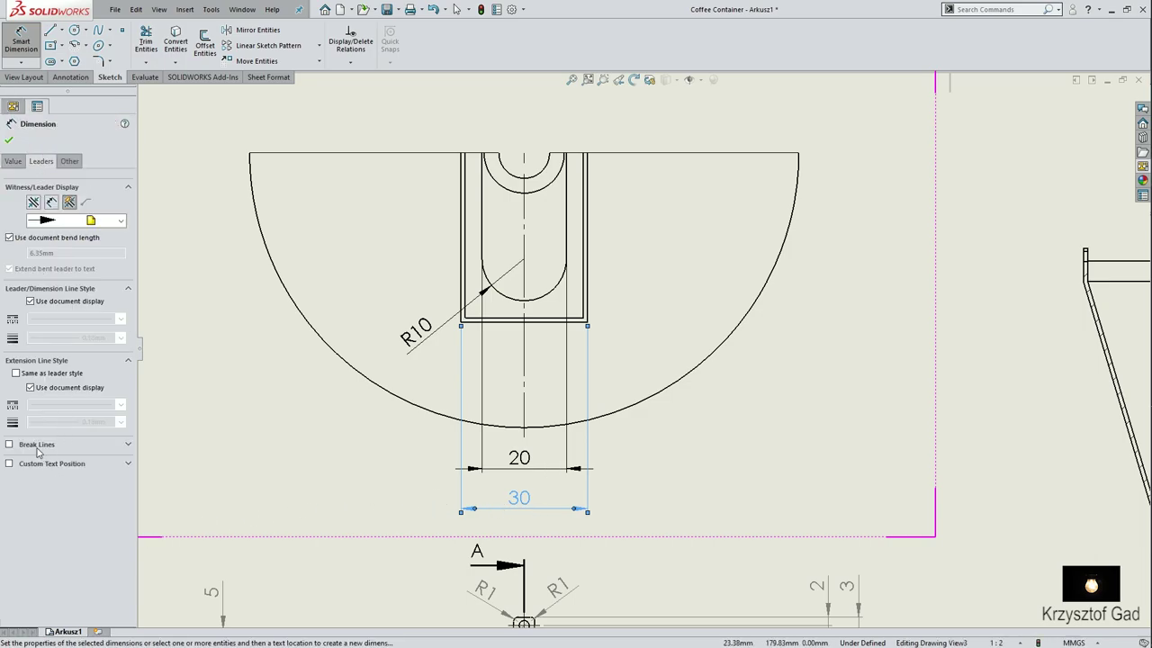
click(33, 446)
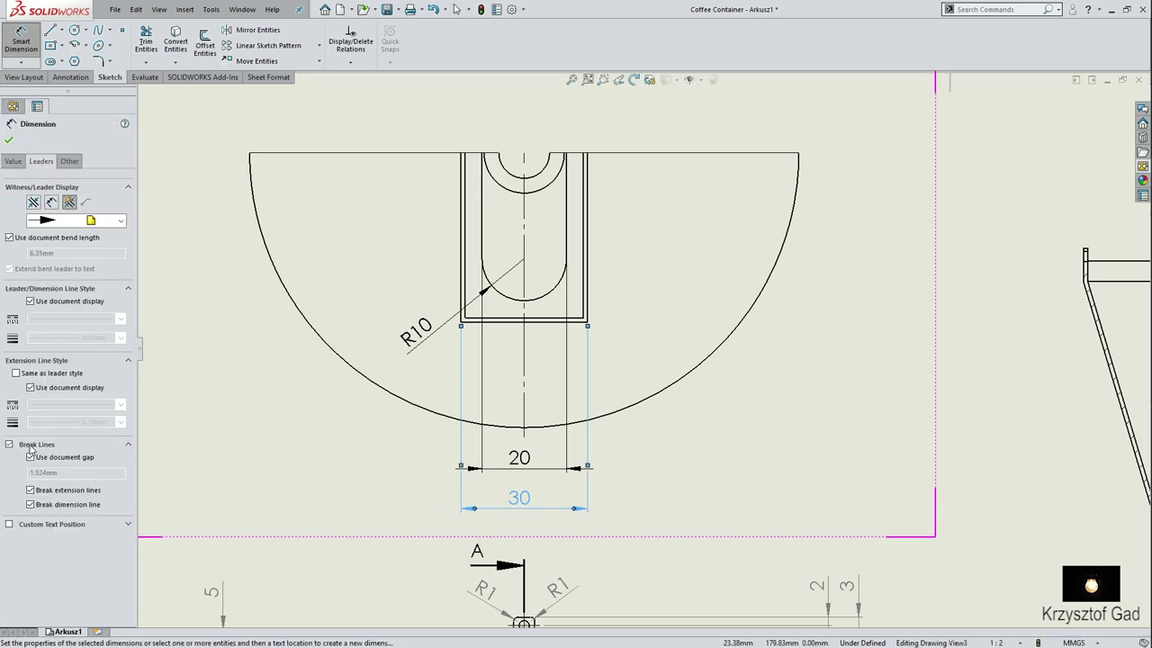
click(10, 140)
Pick the outer right wall edge and its parallel inner edge for a wall thickness dimension.
click(21, 41)
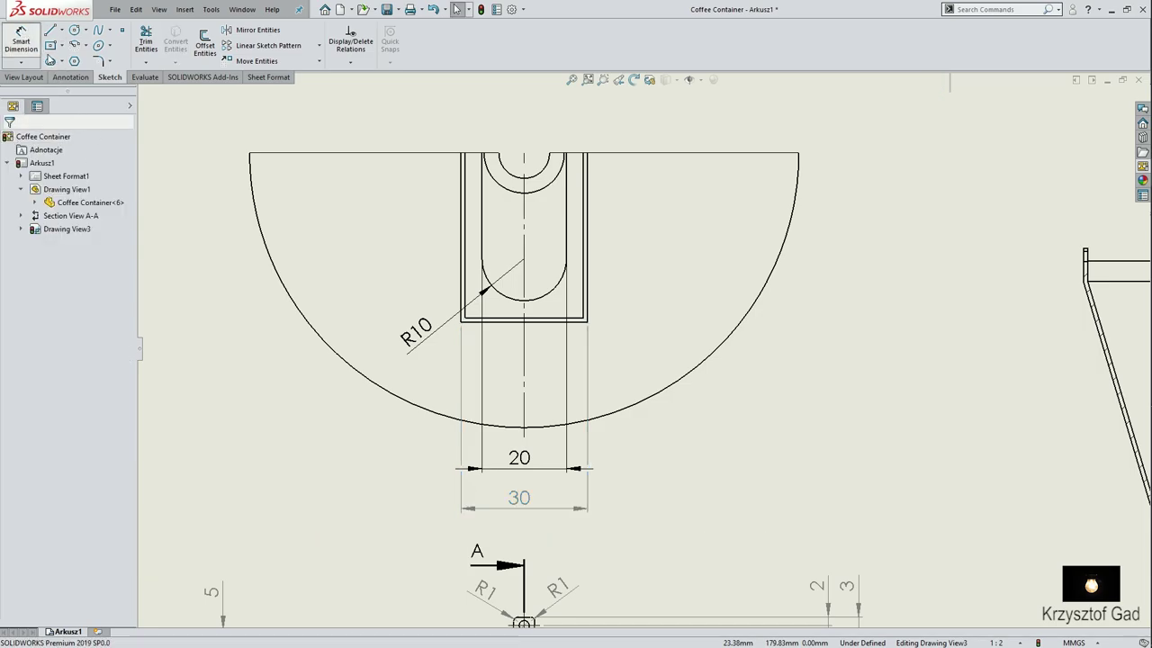
click(586, 311)
click(585, 306)
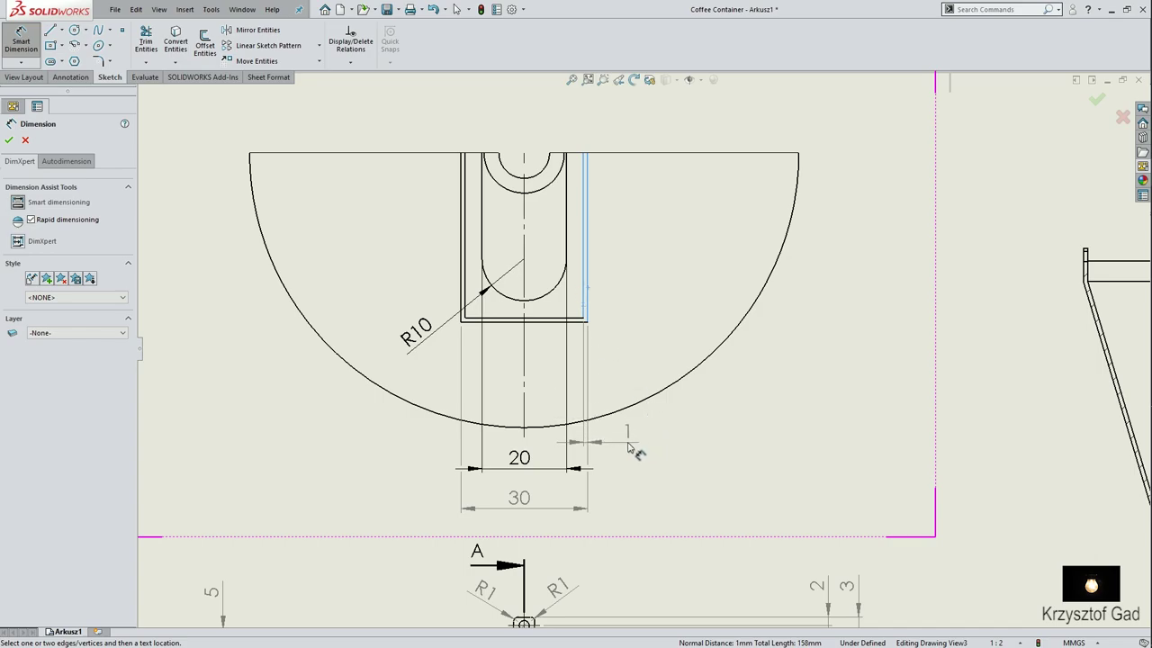
Place the 1 mm wall thickness and add the 25 slot depth dimension.
click(628, 447)
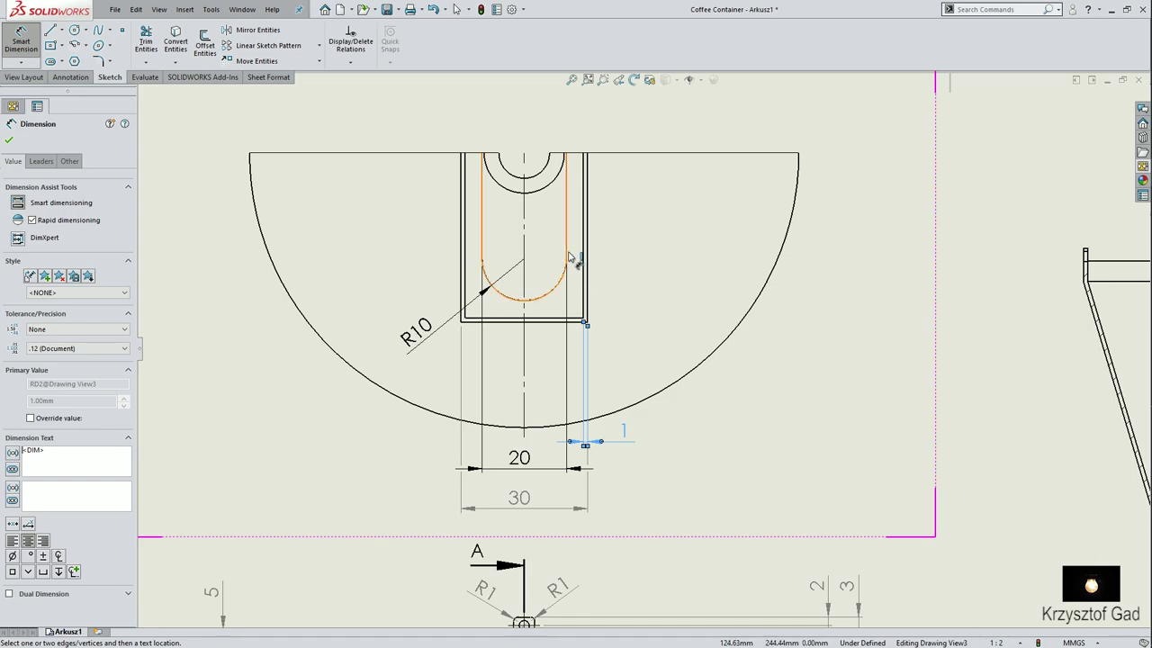
key(Escape)
click(483, 260)
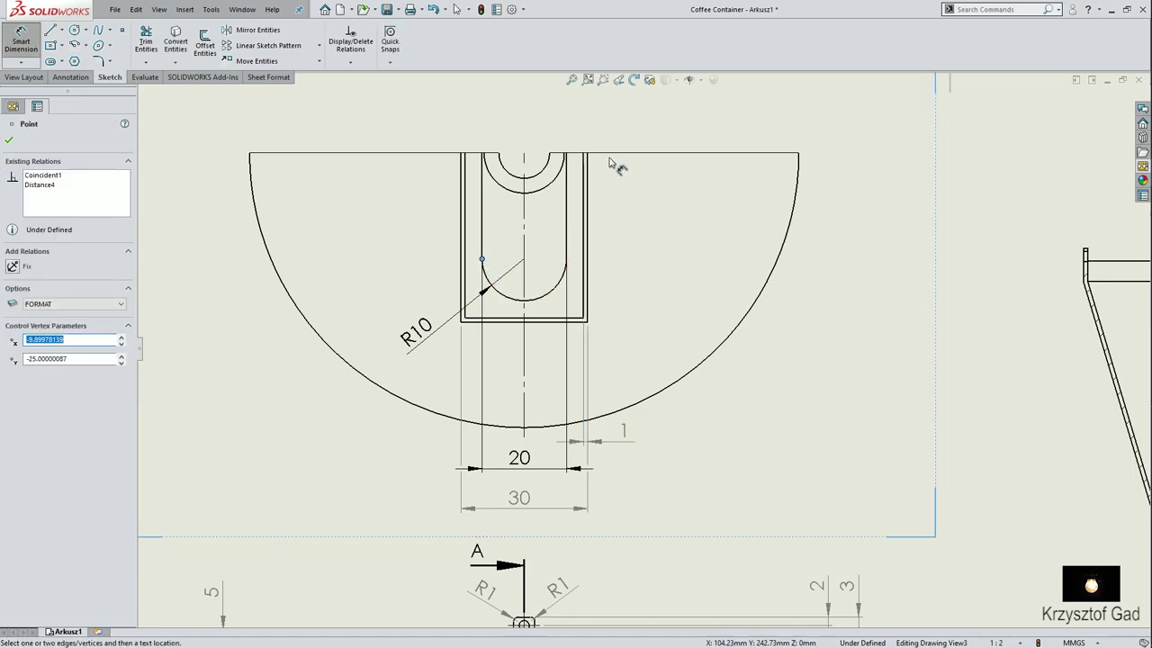
click(549, 163)
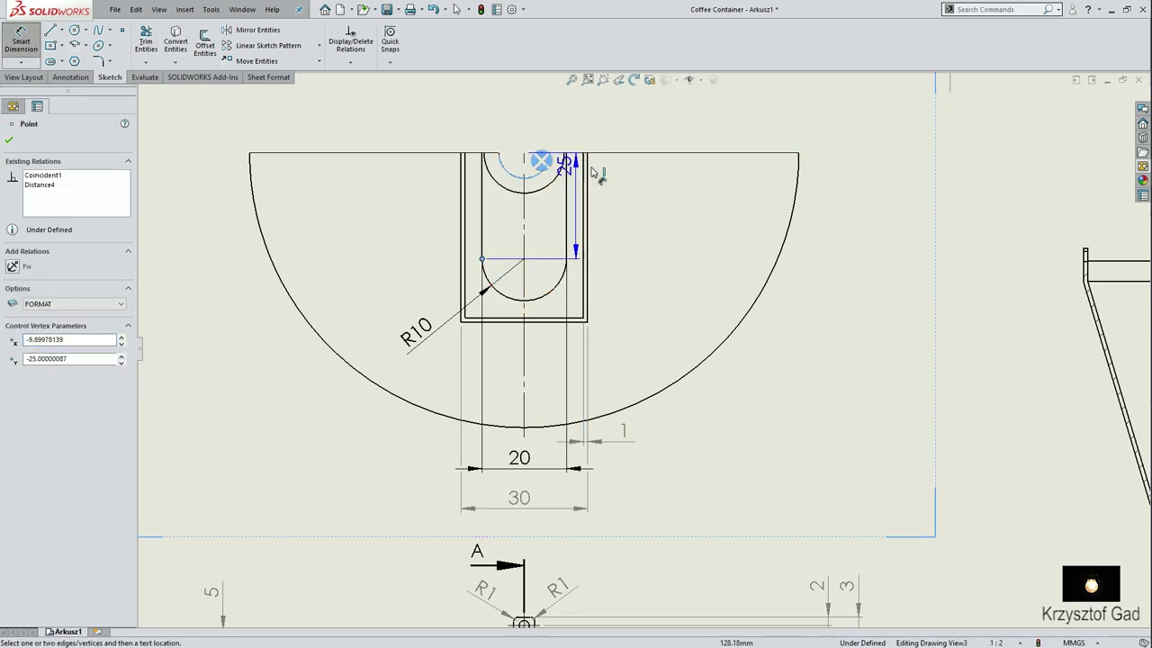
click(852, 200)
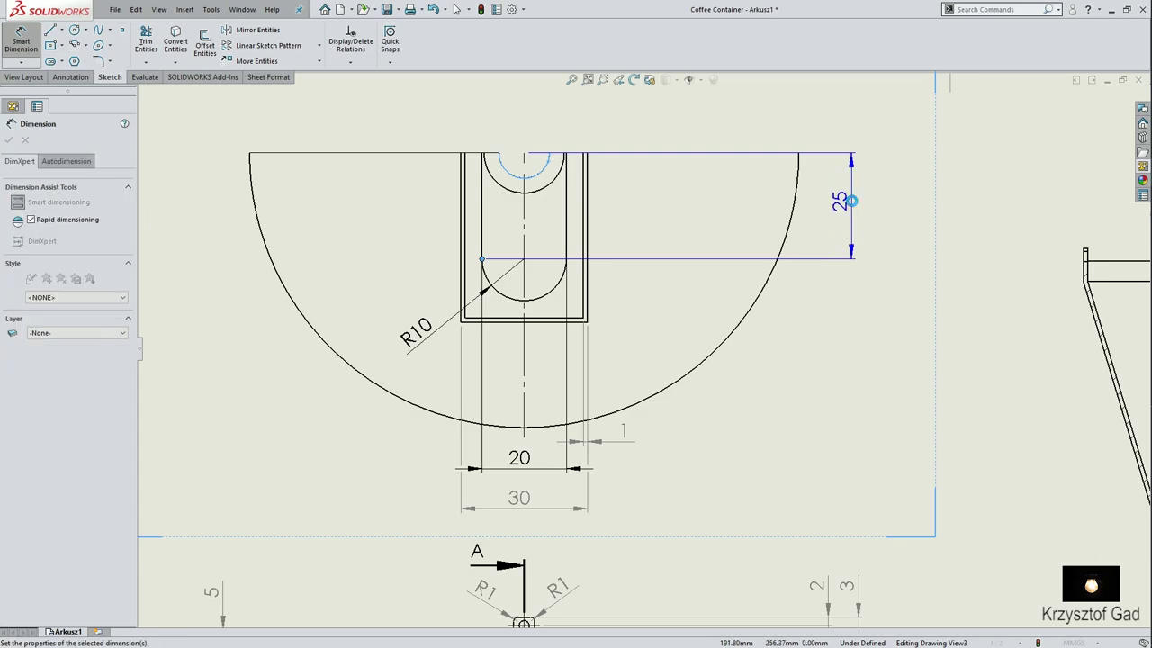
click(798, 185)
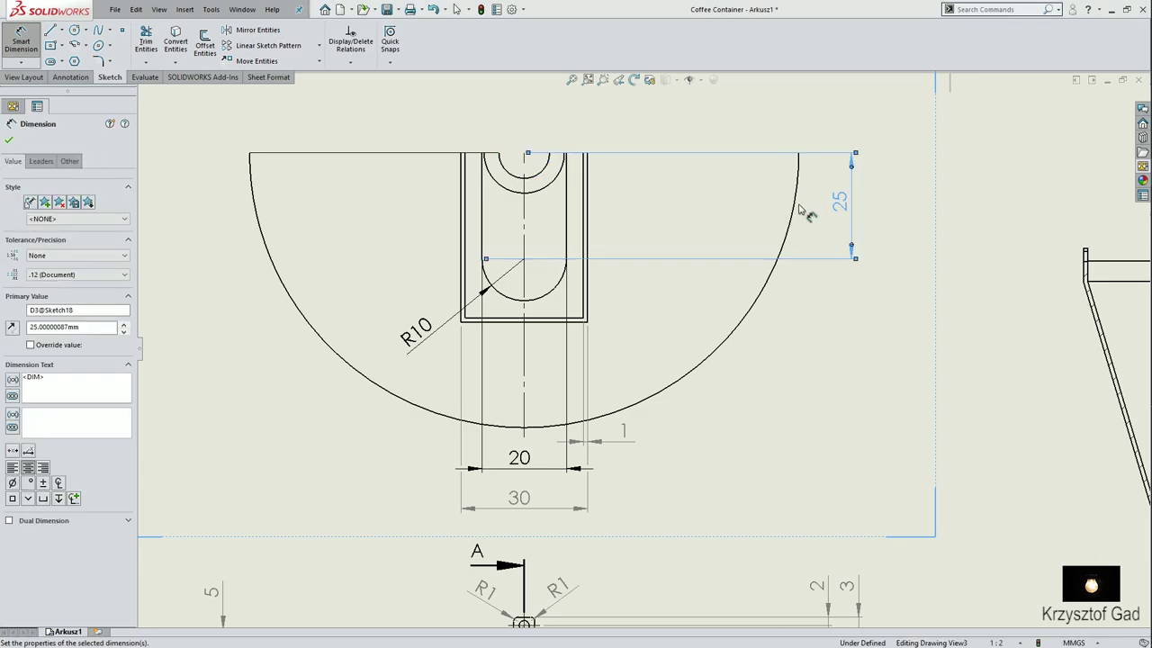
Add the 80 overall height and 1 mm bottom thickness dimensions on the right.
click(585, 310)
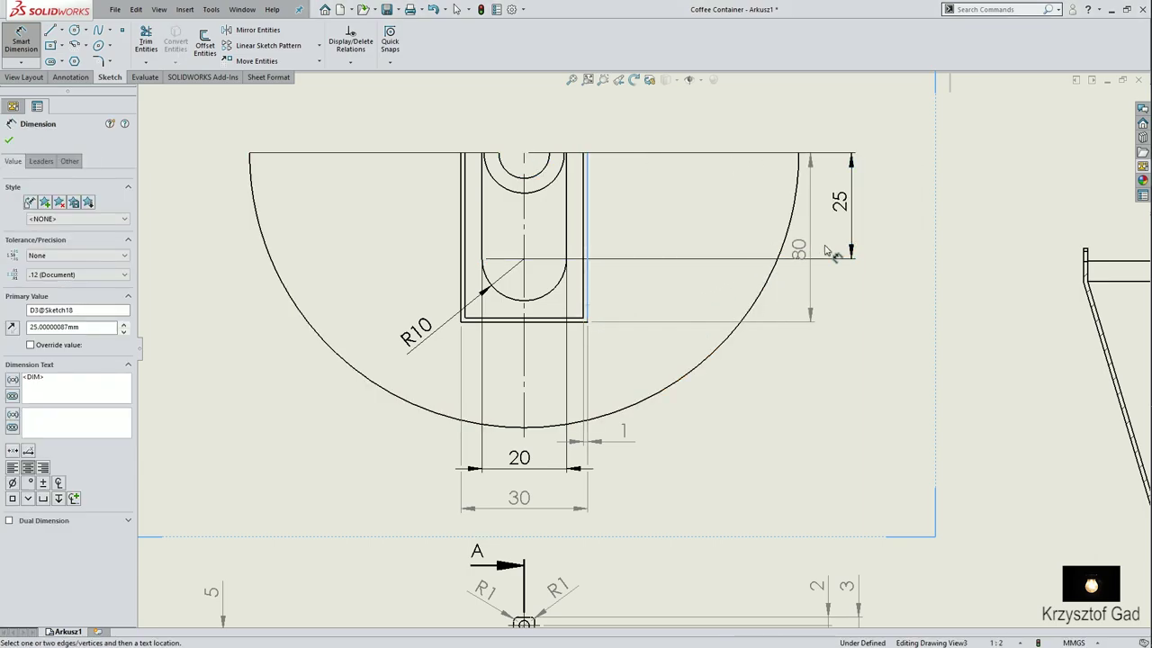
click(897, 205)
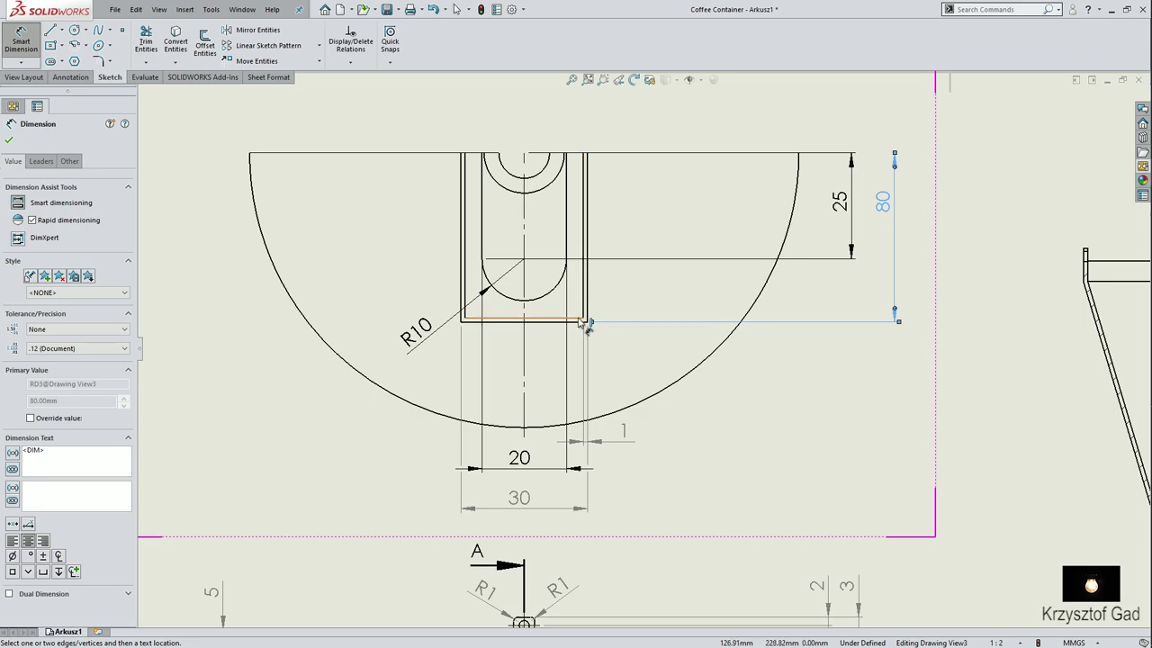
click(579, 321)
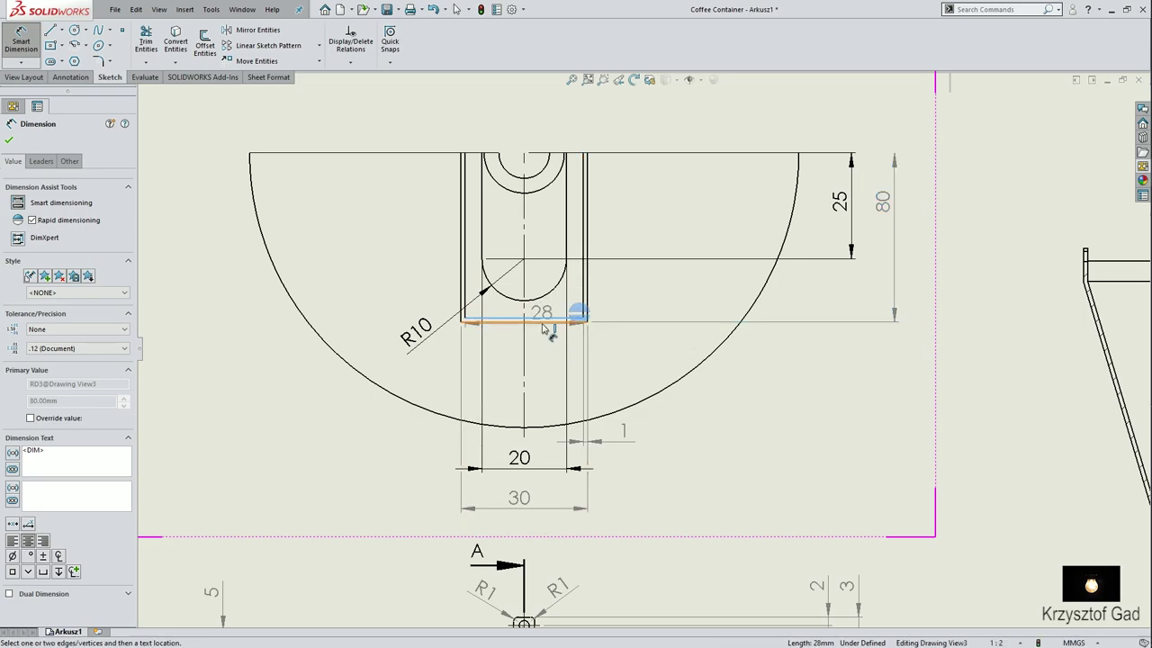
click(542, 324)
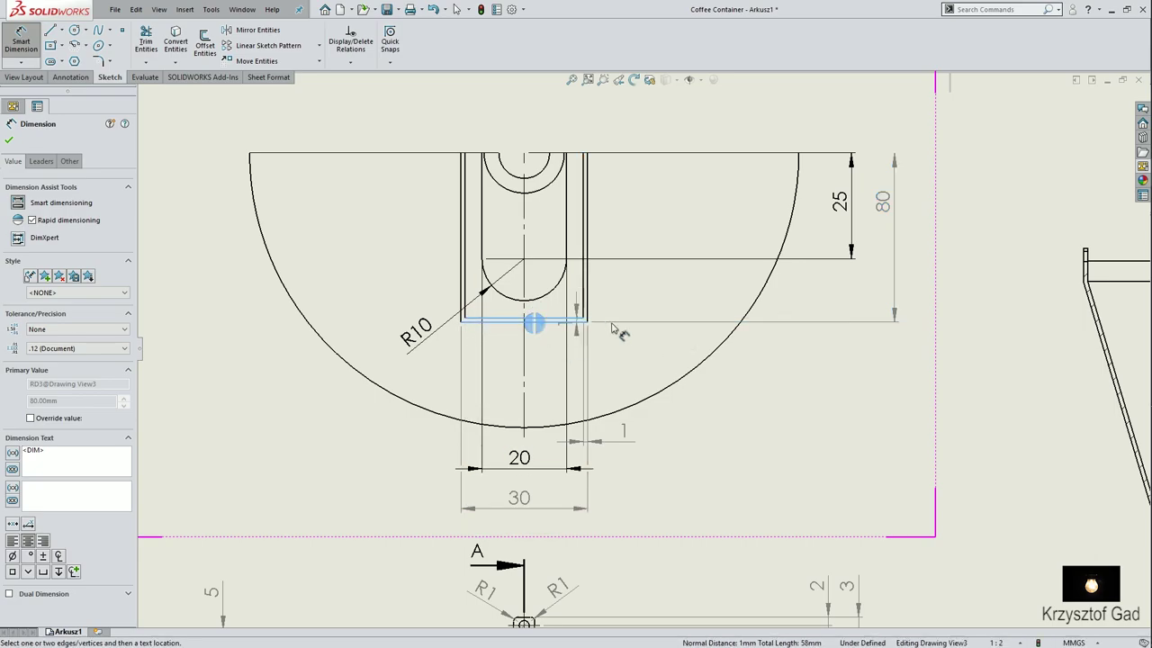
click(851, 365)
key(Escape)
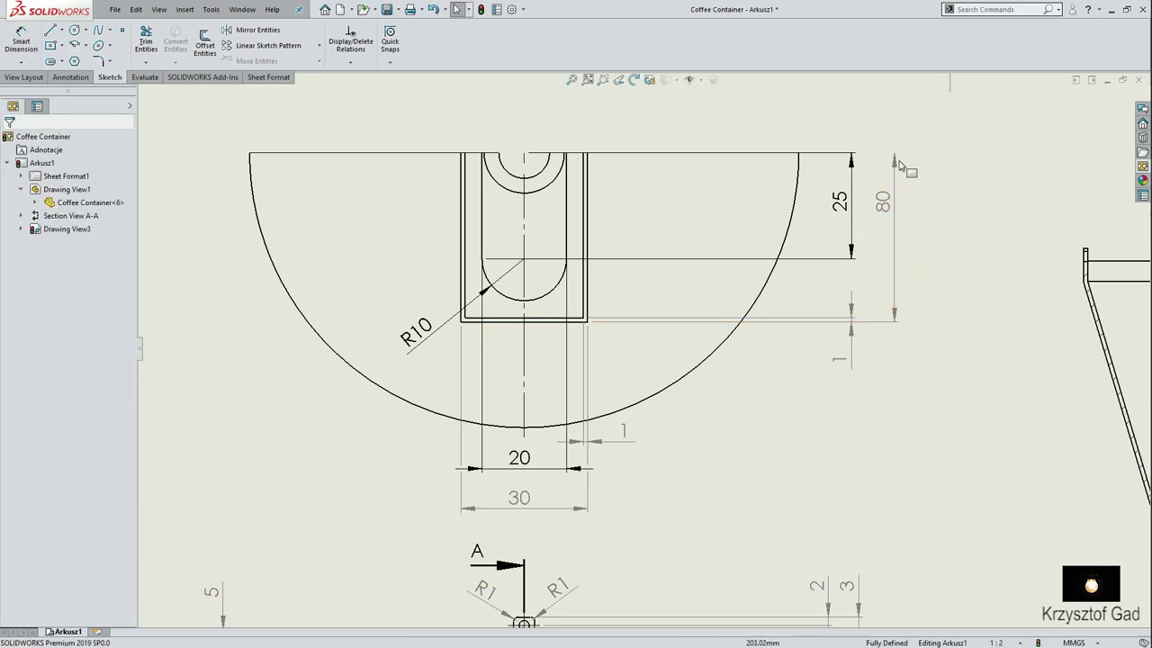
Change the arrow style of the 80 dimension's upper arrowhead.
right_click(895, 167)
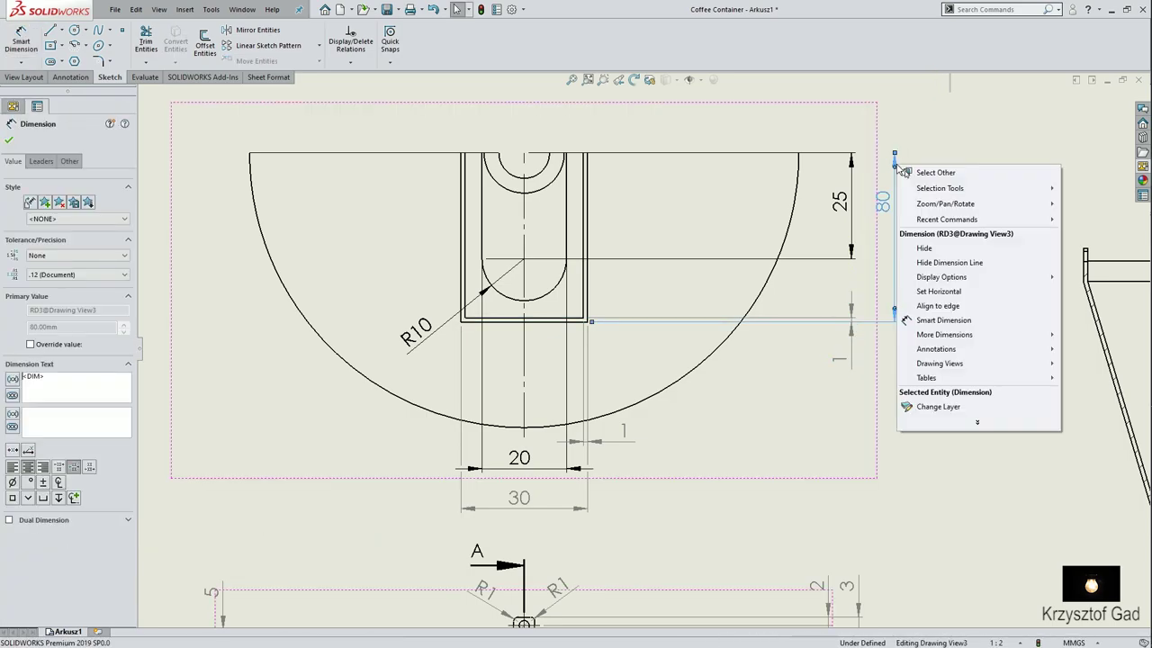
key(Escape)
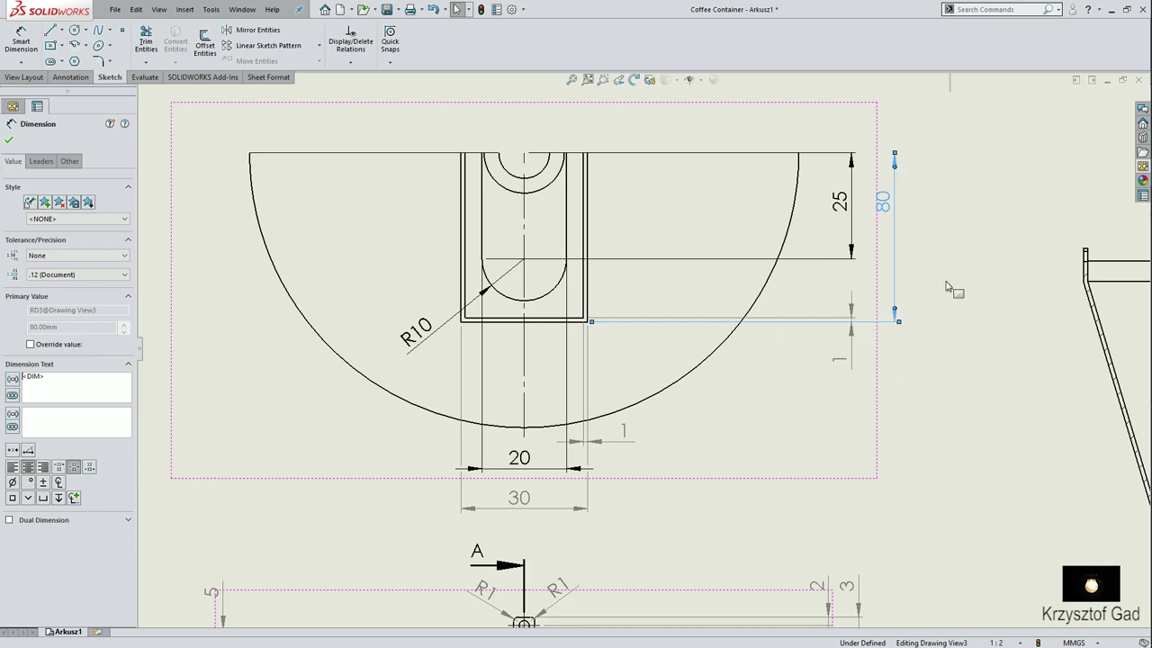
click(947, 286)
click(896, 167)
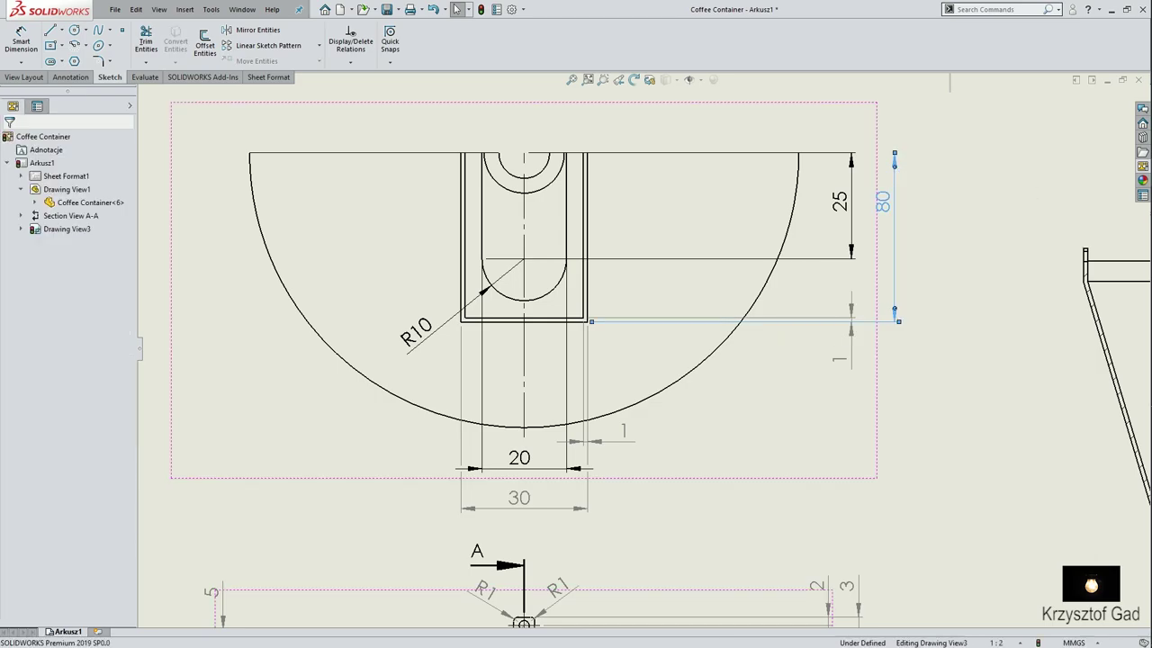
right_click(895, 167)
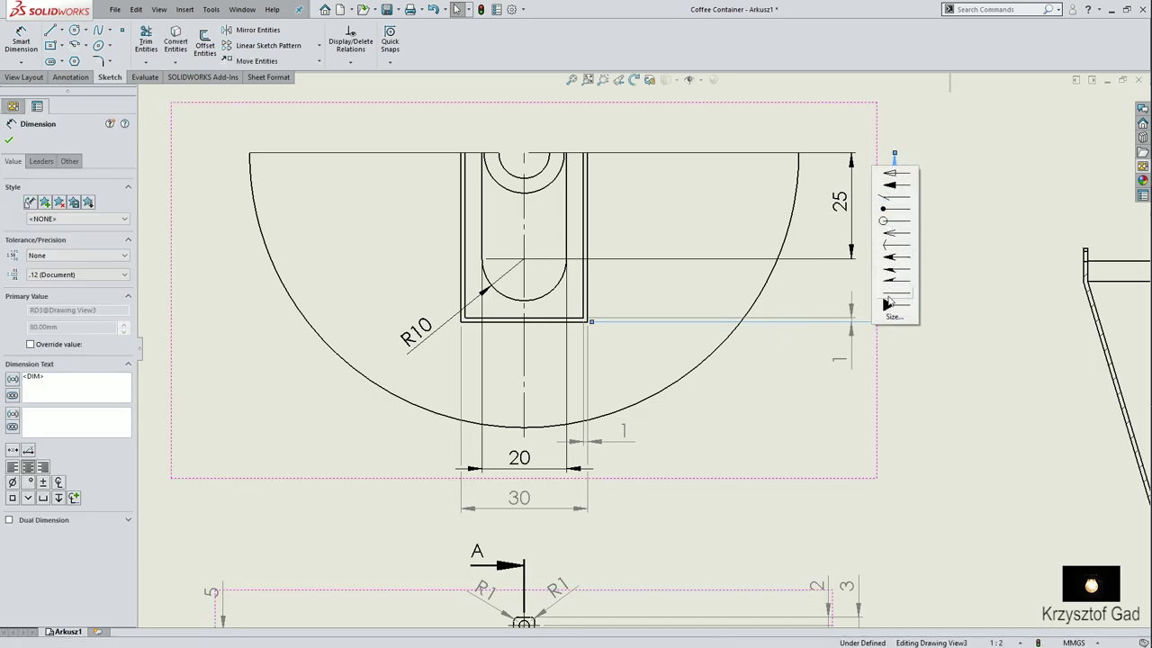
click(887, 304)
click(972, 217)
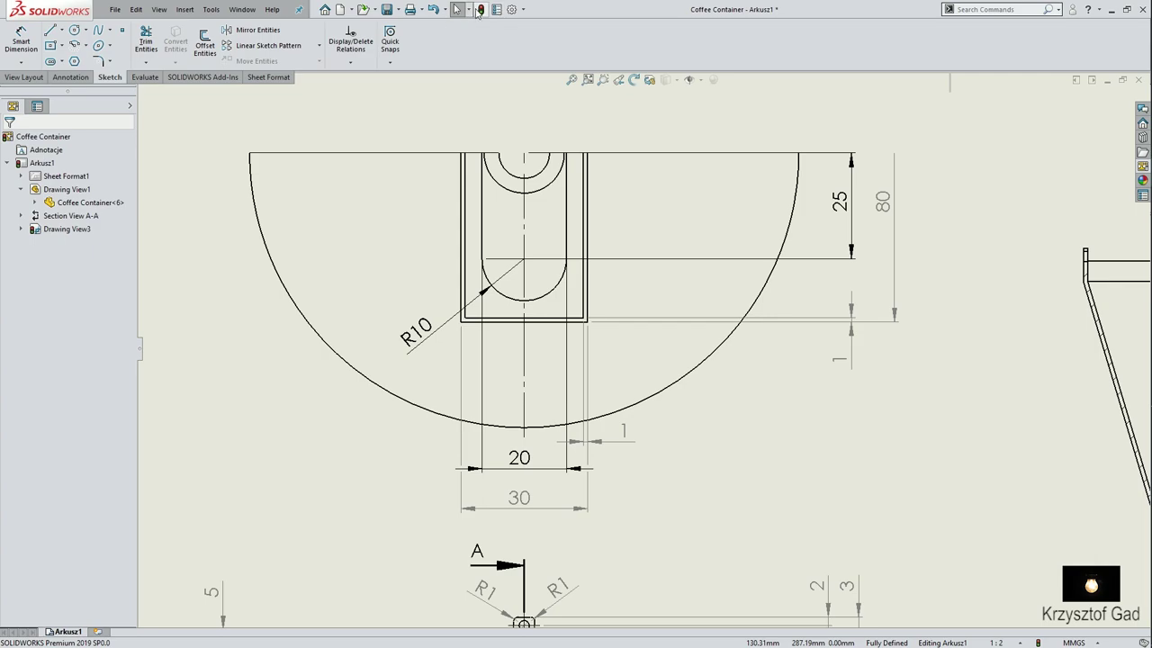
Rebuild the drawing and zoom to fit the whole A3 sheet.
click(477, 10)
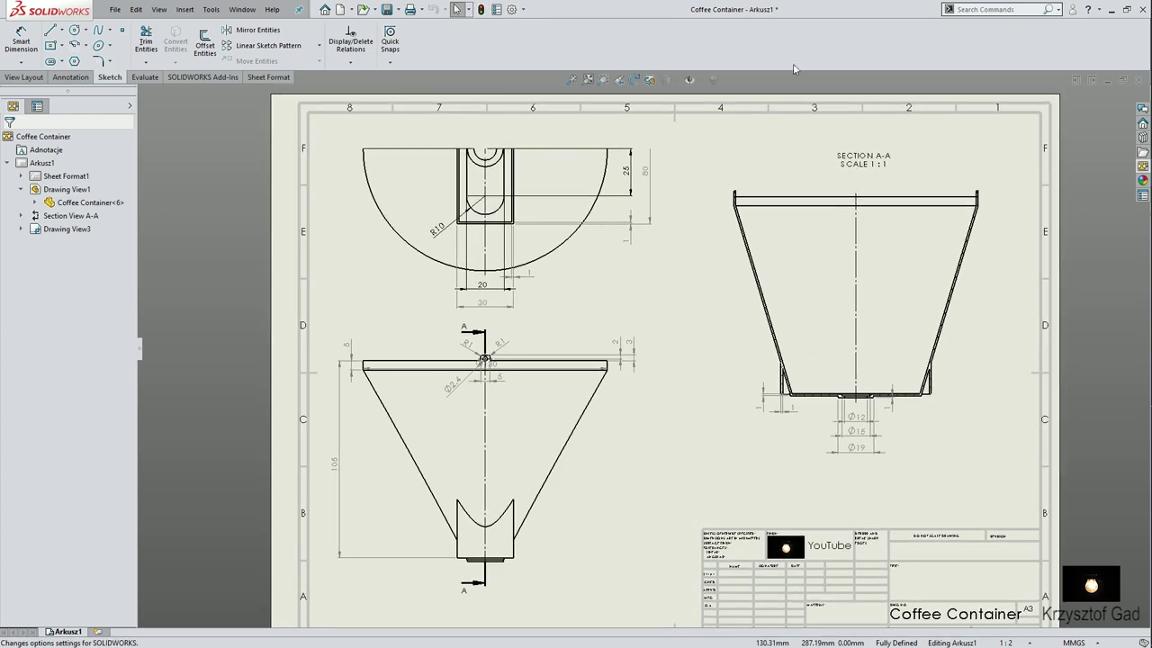
click(589, 80)
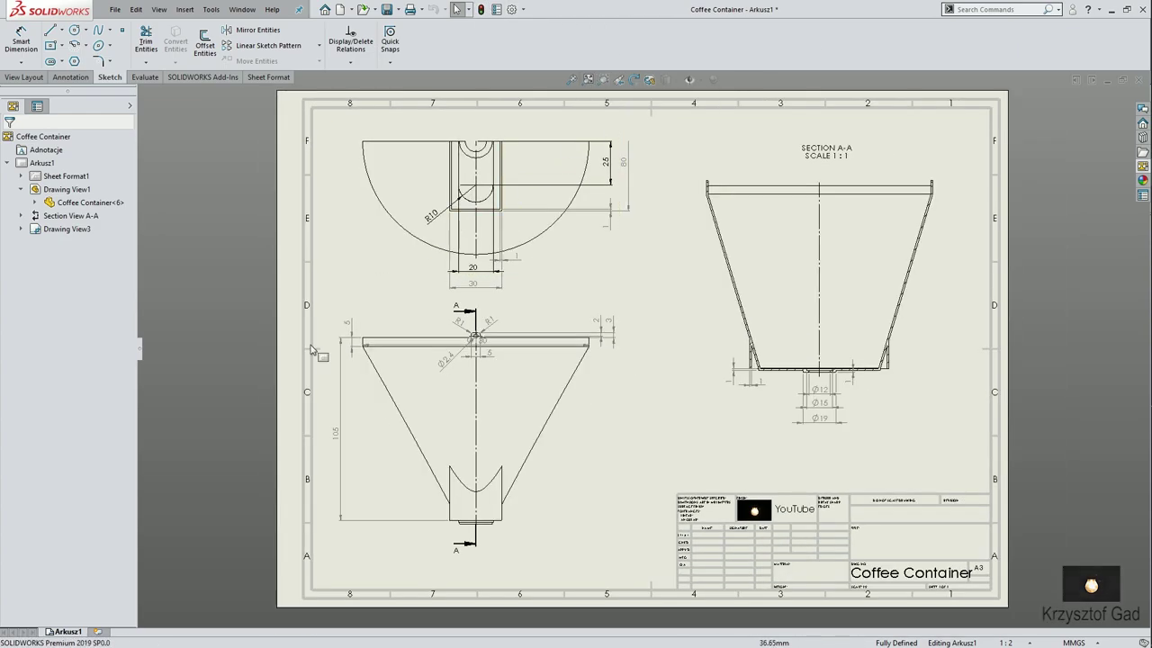